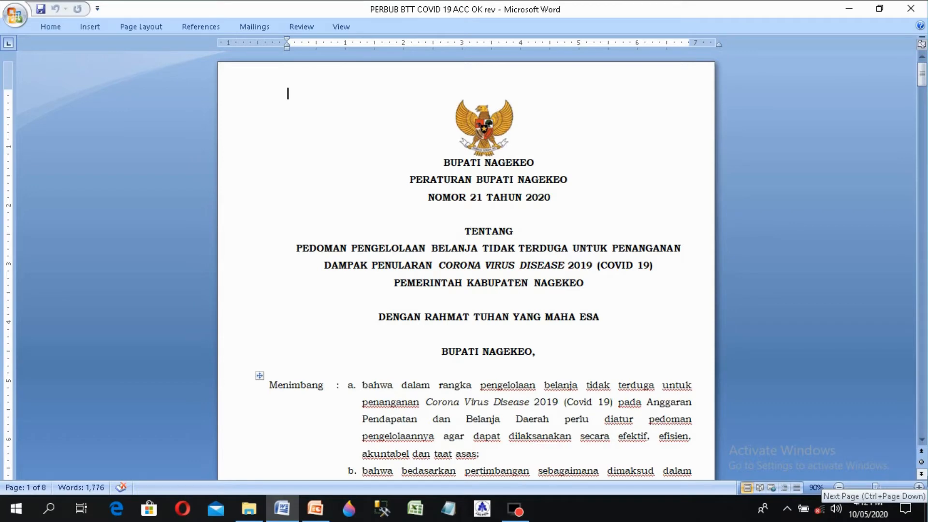
Step: Leave the Word regulation document through the taskbar
left_click(516, 508)
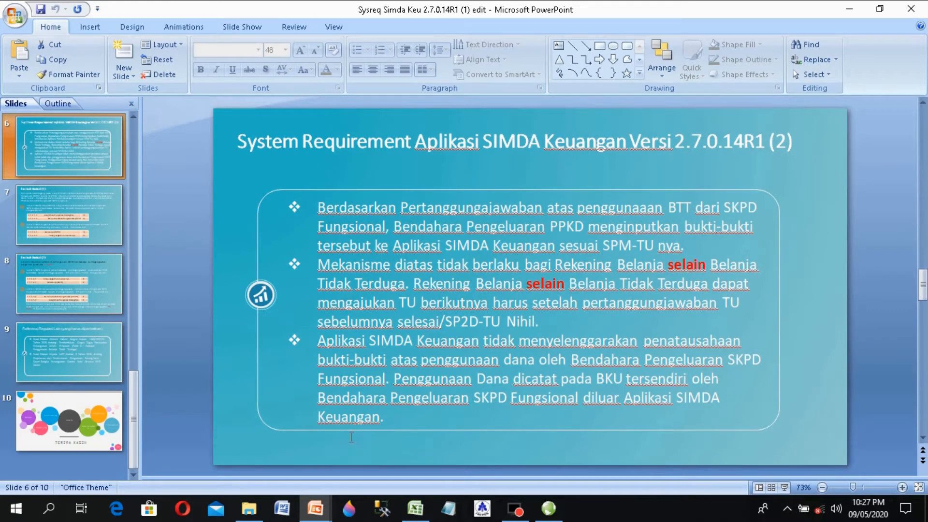
Step: Bring up the RKB DINKES sheet and check item volume, unit price and the 365,000,000.00 SUM total
left_click(423, 511)
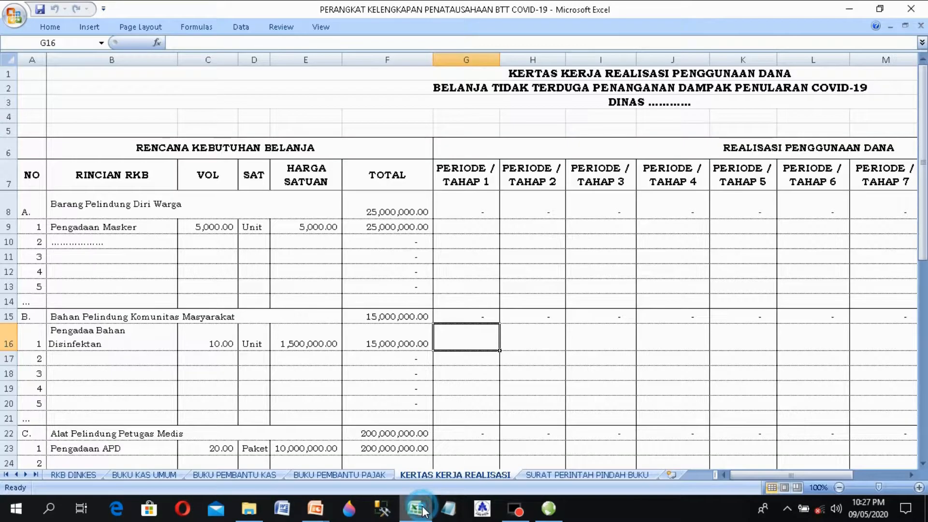
left_click(73, 475)
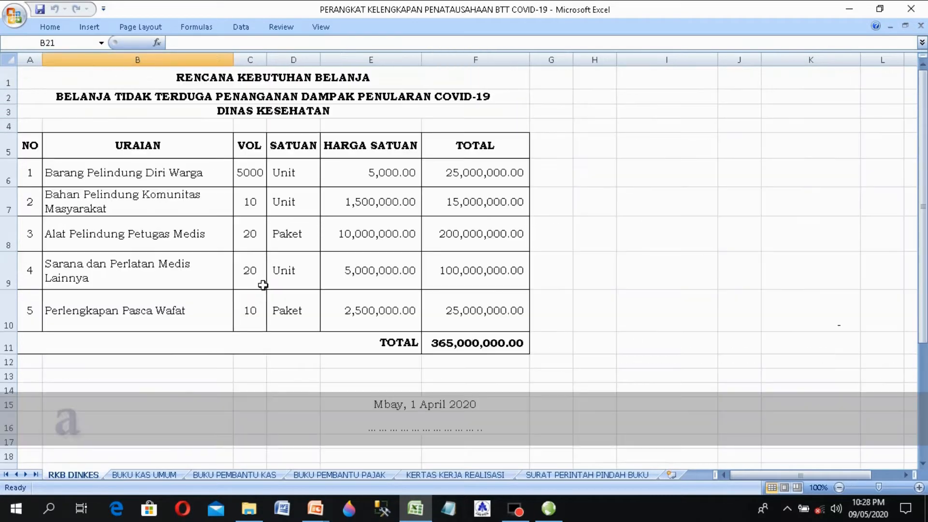
left_click(263, 285)
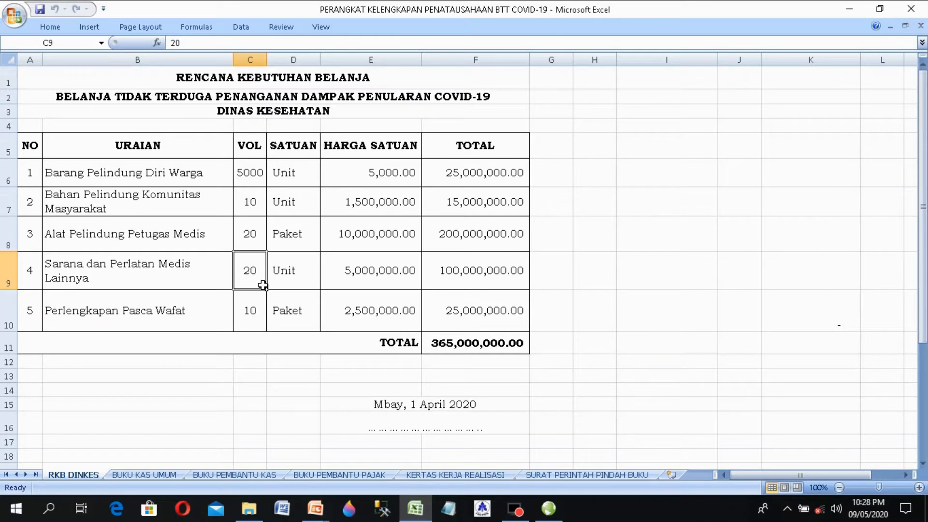
left_click(332, 325)
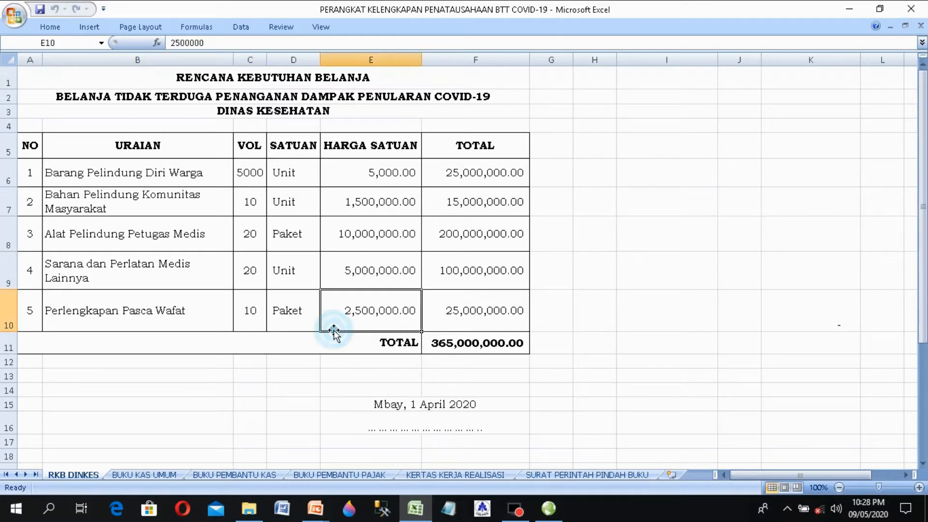
left_click(430, 346)
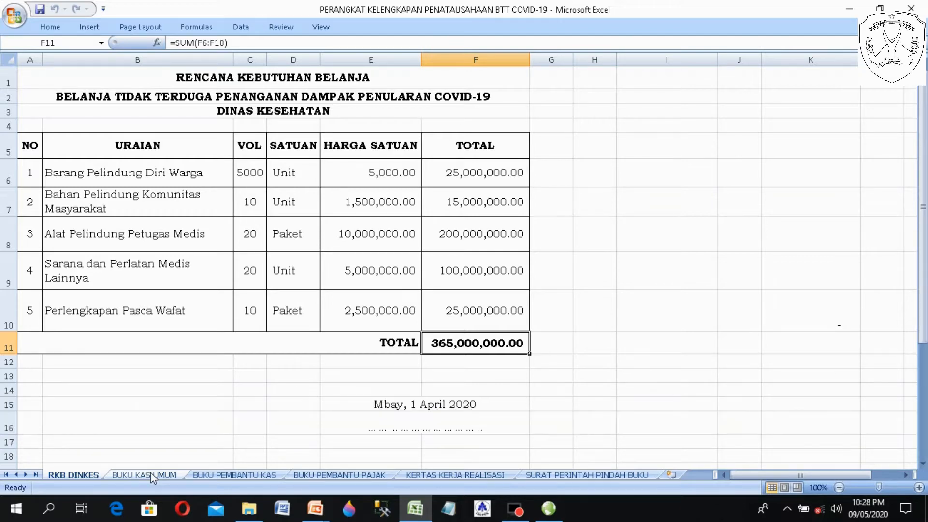
Step: Browse BUKU KAS UMUM and BUKU PEMBANTU KAS, ending on the BUKU PEMBANTU PAJAK tax ledger
left_click(150, 476)
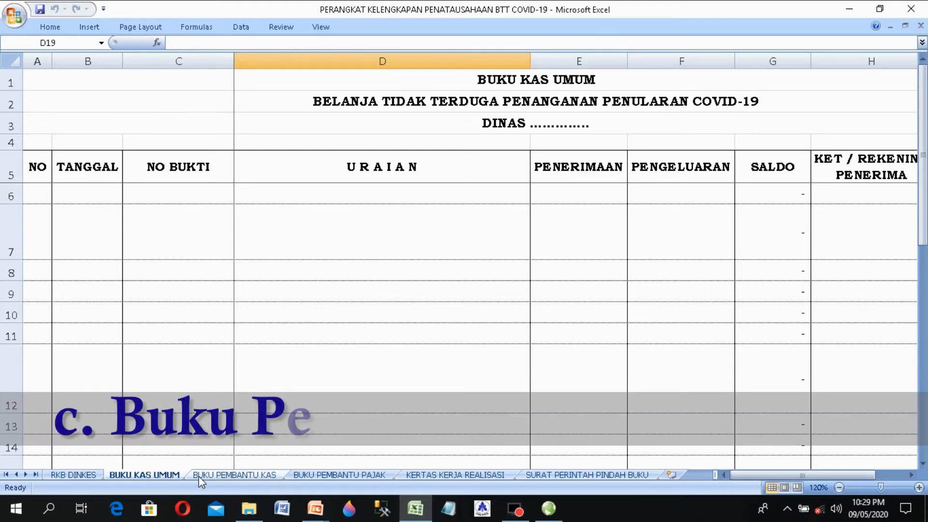
left_click(199, 475)
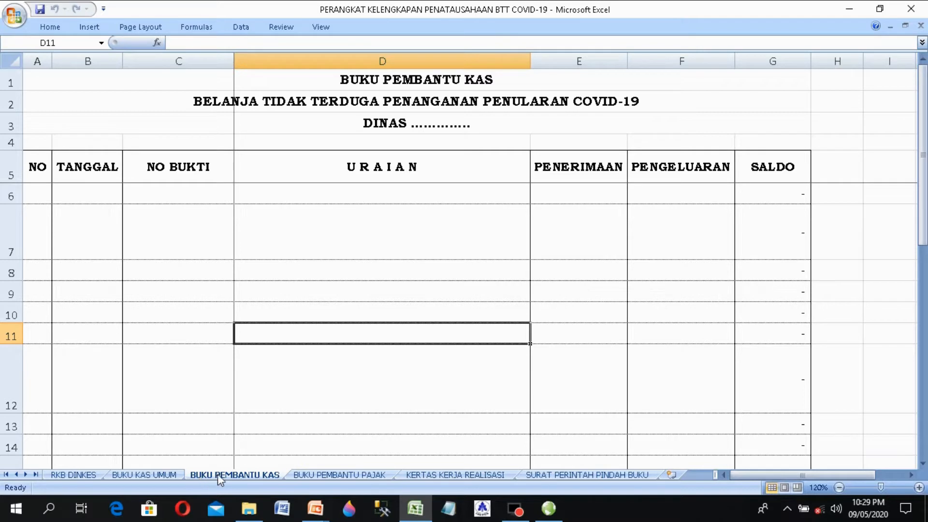
left_click(353, 475)
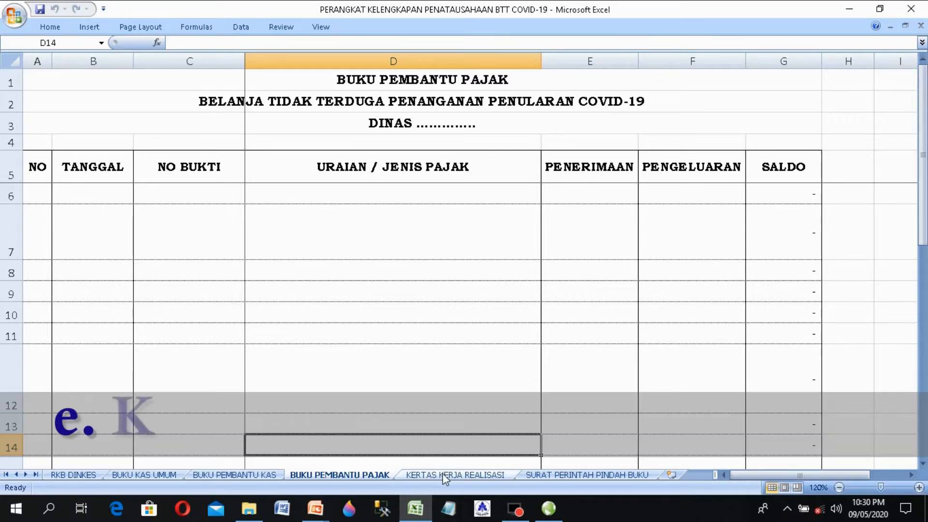
Step: View the KERTAS KERJA REALISASI worksheet, then the SURAT PERINTAH PINDAH BUKU form
left_click(442, 474)
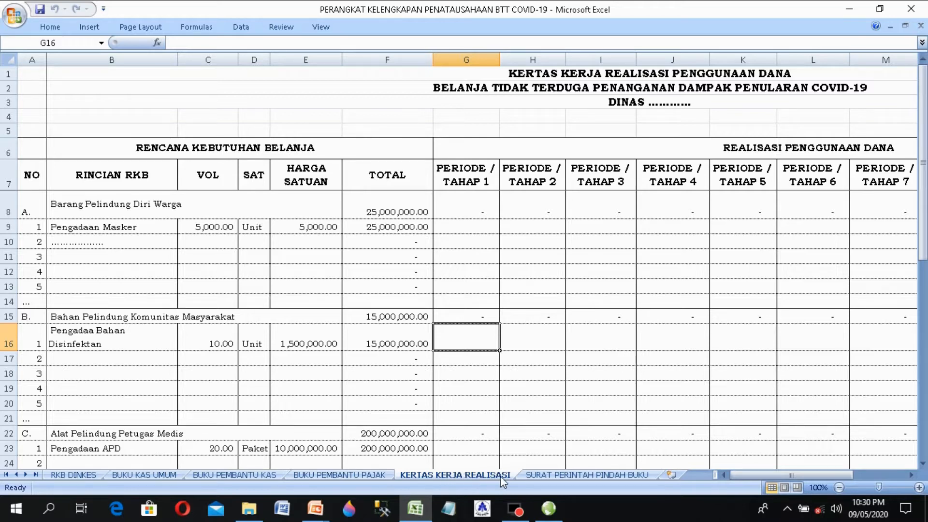
left_click(536, 476)
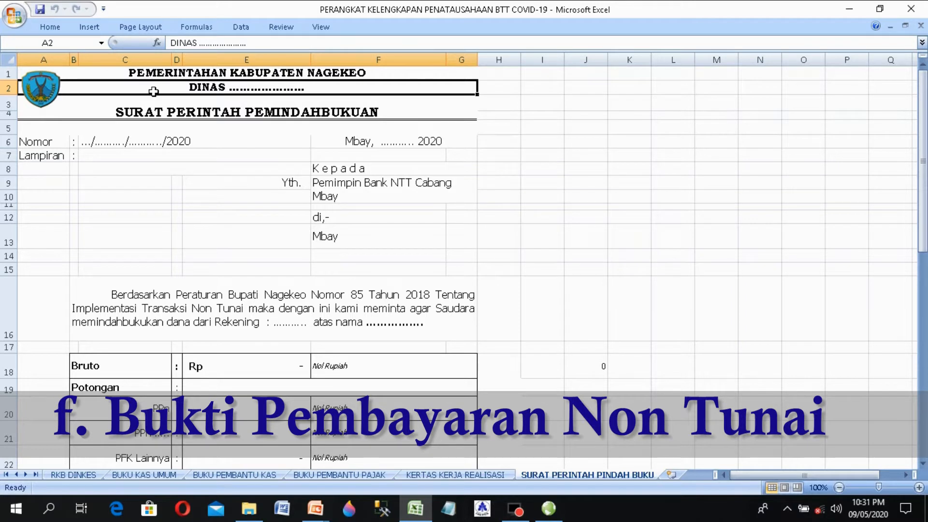
Step: Step through the transfer form's heading, addressee, request paragraph, deduction lines and signature area
key("Down")
key("Down")
key("Down")
key("Down")
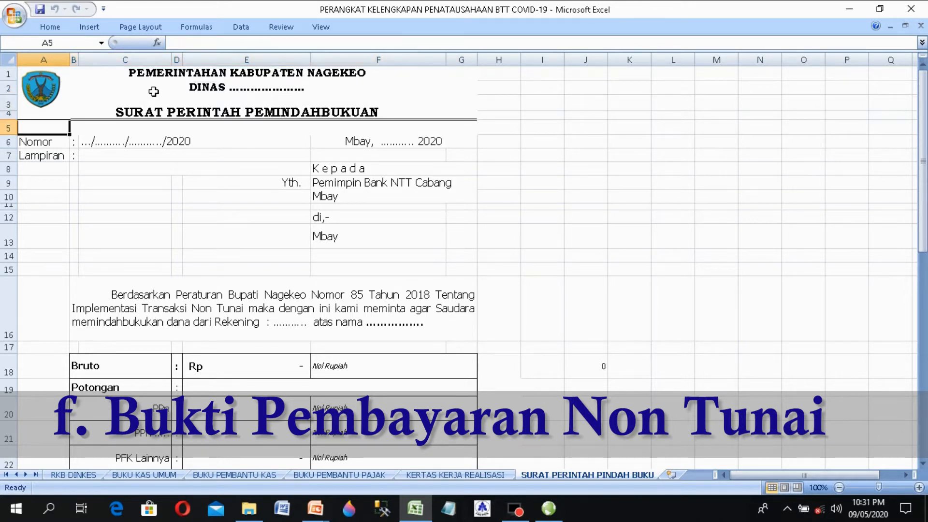
key("Down")
key("Down")
key("Down")
key("Down")
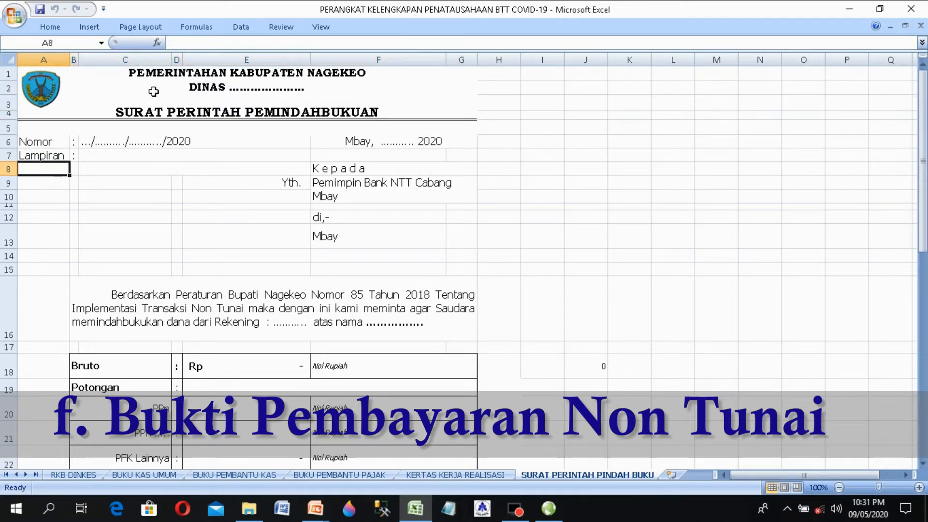
key("Down")
key("Down")
key("Down")
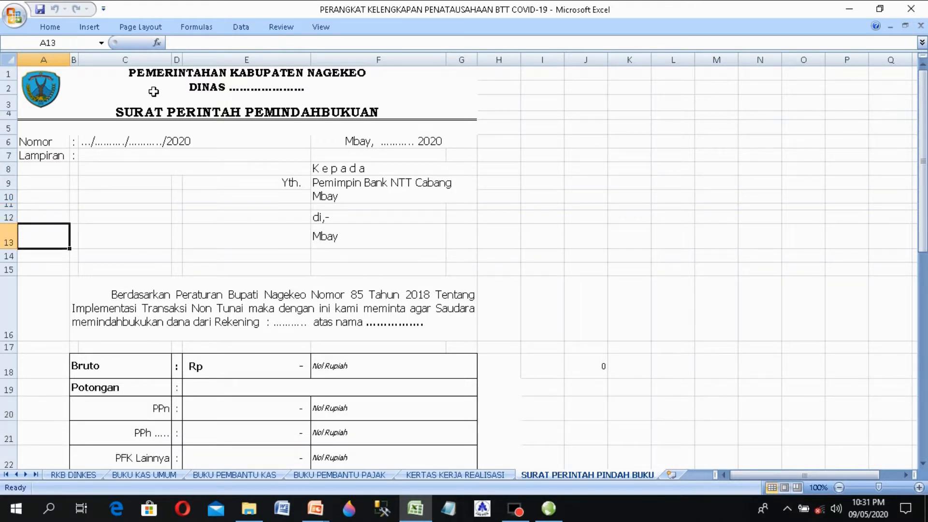
key("Down")
key("Down")
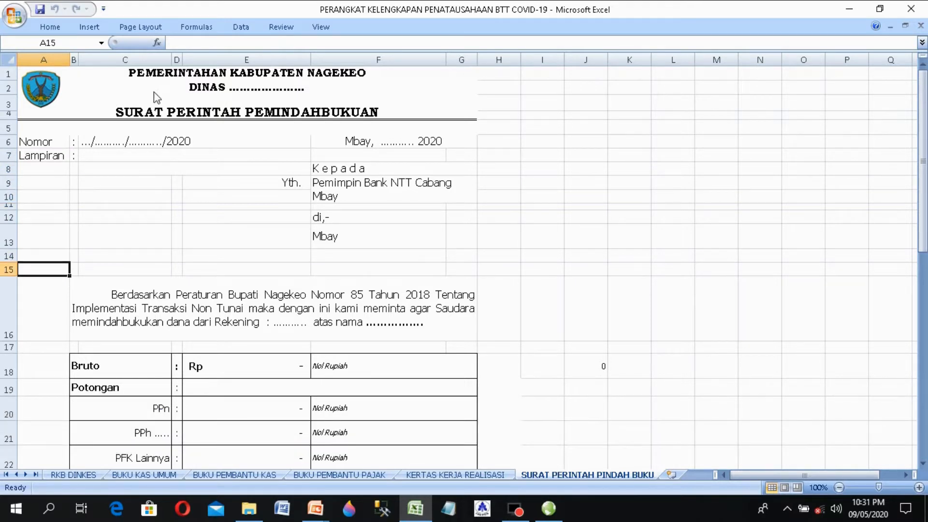
key("Right")
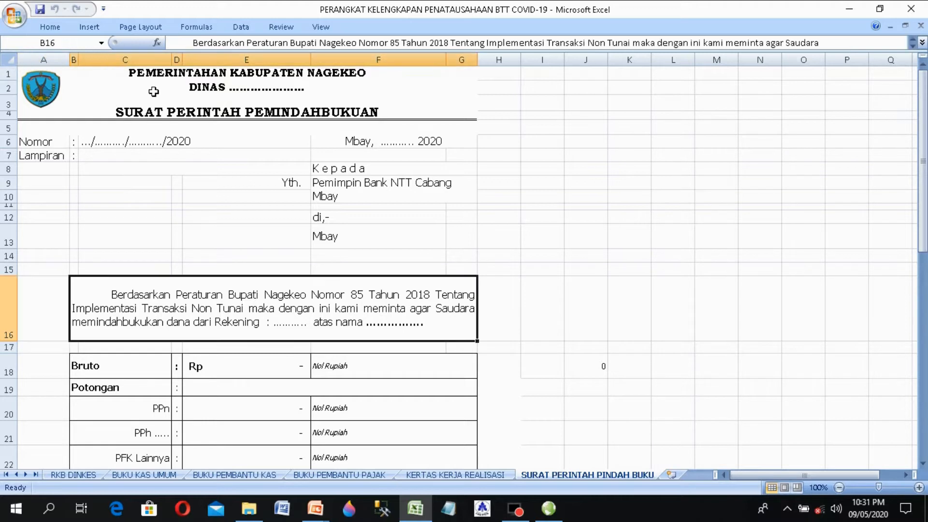
key("Down")
key("Down")
key("Down")
key("Down")
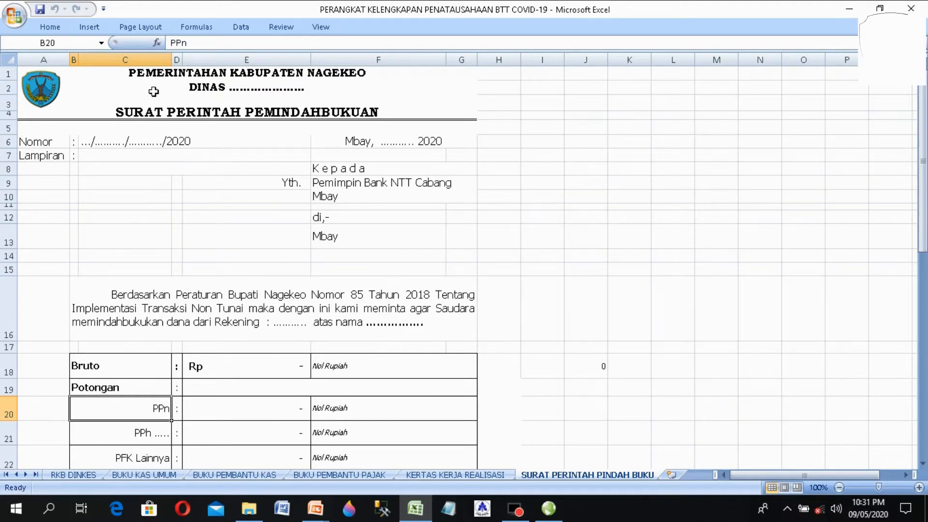
key("Up")
key("Up")
key("Up")
key("Up")
key("Up")
key("Up")
key("Up")
key("Up")
key("Up")
key("Up")
key("Up")
key("Up")
key("Up")
key("Up")
key("Up")
key("Up")
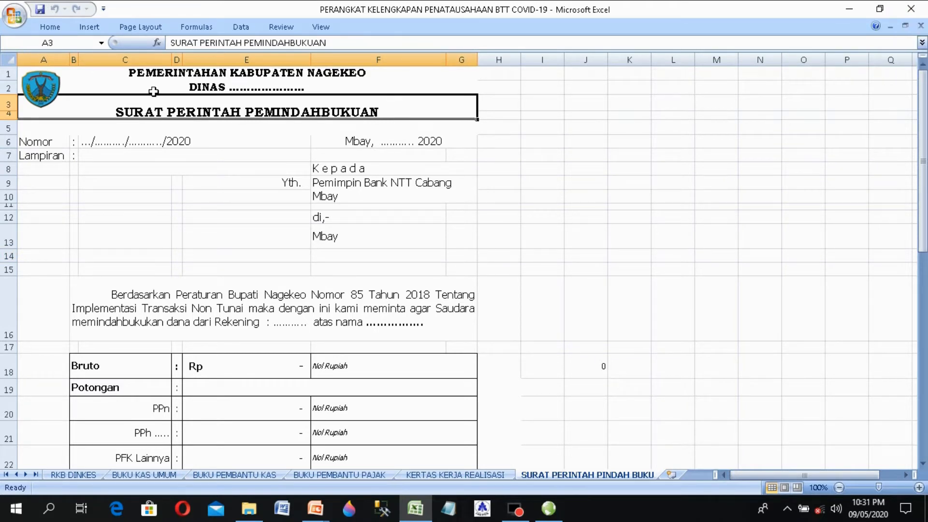
key("Down")
key("Down")
key("Down")
key("Down")
key("Down")
key("Down")
key("Down")
key("Down")
key("Down")
key("Down")
key("Down")
key("Down")
key("Down")
key("Down")
key("Down")
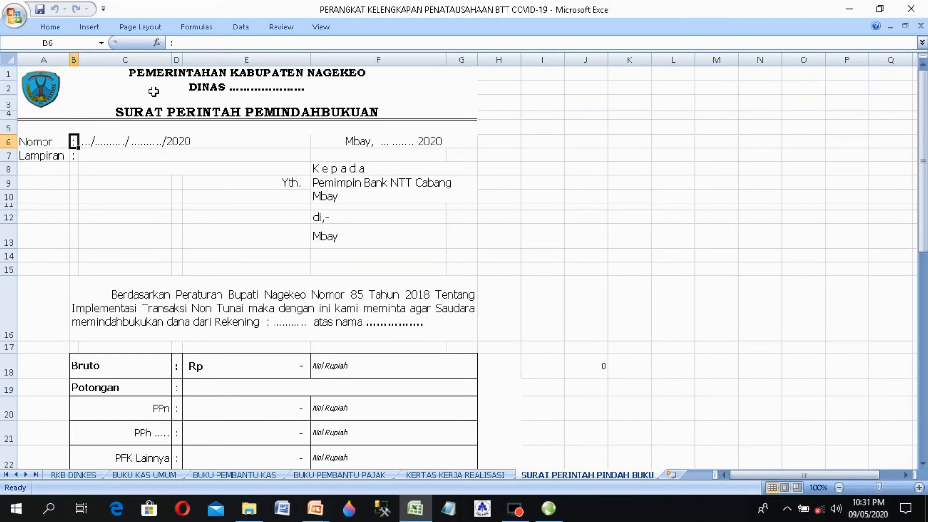
key("Down")
key("Down")
key("Down")
key("Down")
key("Down")
key("Down")
key("Down")
key("Down")
key("Down")
key("Down")
key("Down")
key("Down")
key("Down")
key("Down")
key("Down")
key("Down")
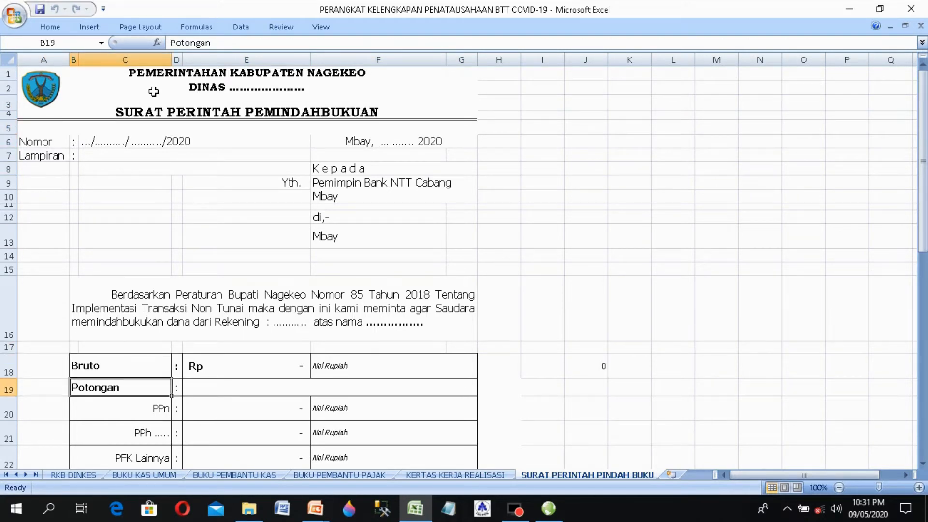
key("Down")
key("Down")
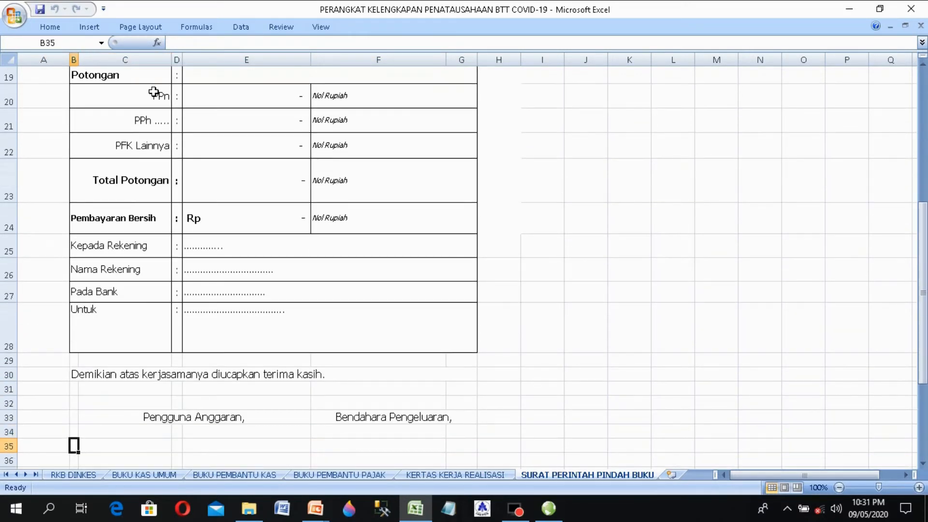
key("Up")
key("Up")
key("Up")
key("Up")
key("Up")
key("Up")
key("Up")
key("Up")
key("Up")
key("Up")
key("Up")
key("Up")
key("Up")
key("Up")
key("Up")
key("Up")
key("Up")
key("Up")
key("Up")
key("Up")
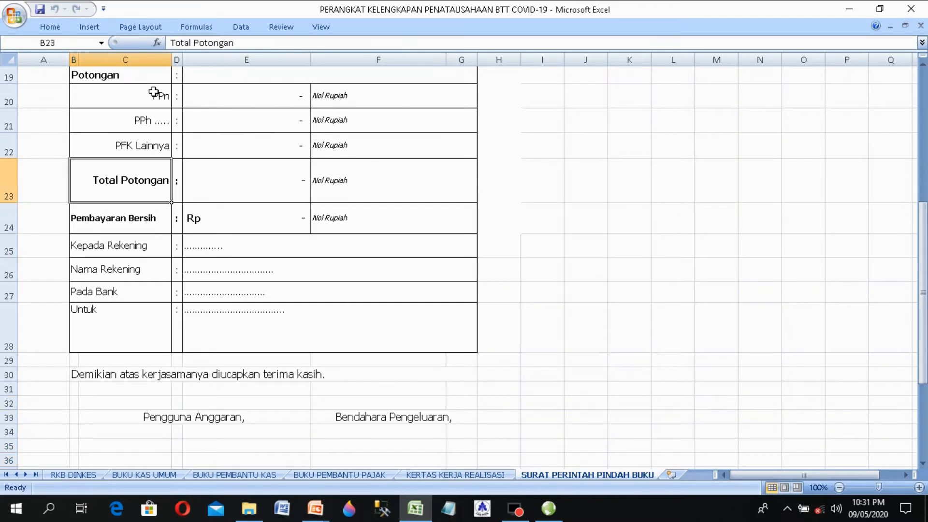
key("Up")
key("Up")
key("Up")
key("Up")
key("Up")
key("Up")
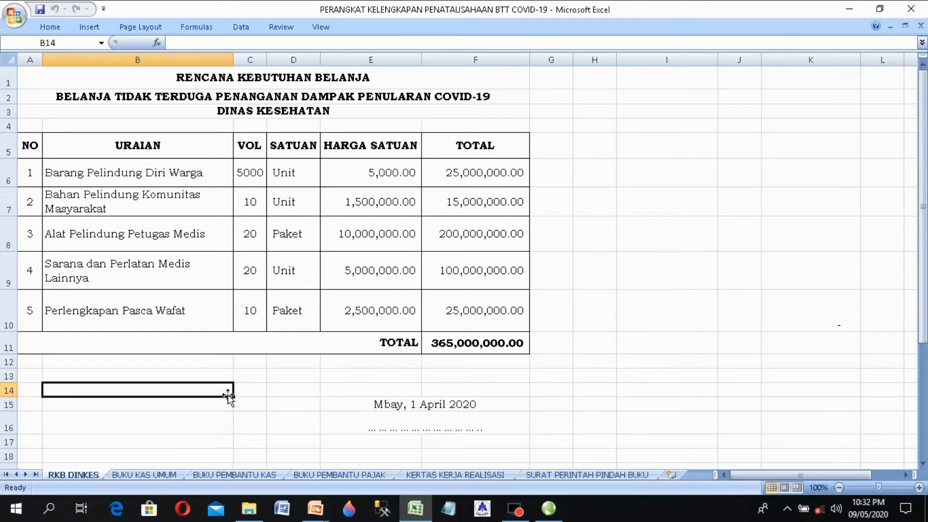
key("Up")
key("Up")
key("Up")
key("Up")
key("Up")
key("Up")
key("Up")
key("Up")
key("Up")
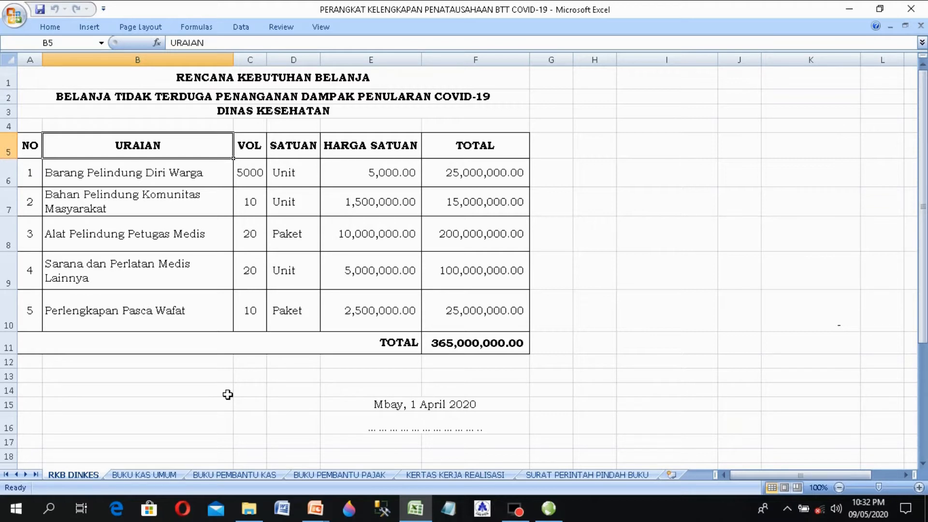
key("Down")
key("Down")
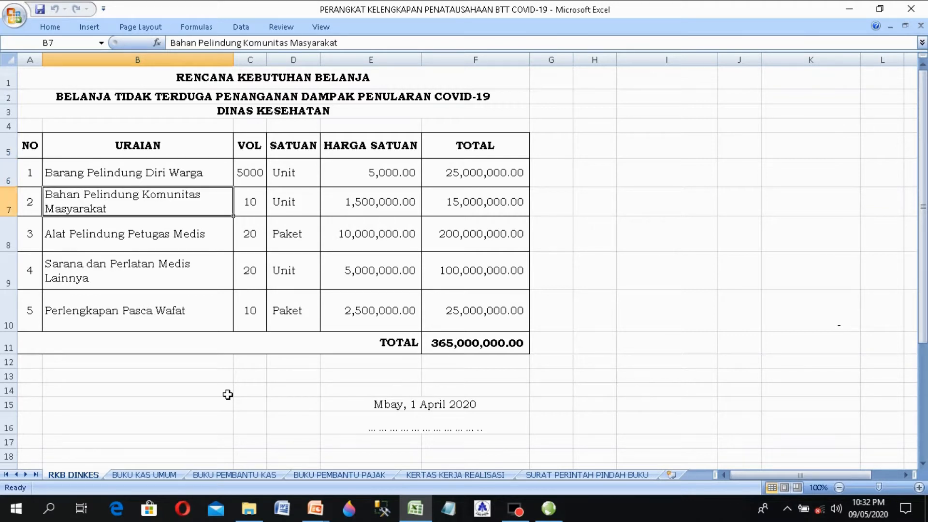
key("Left")
key("Right")
key("Right")
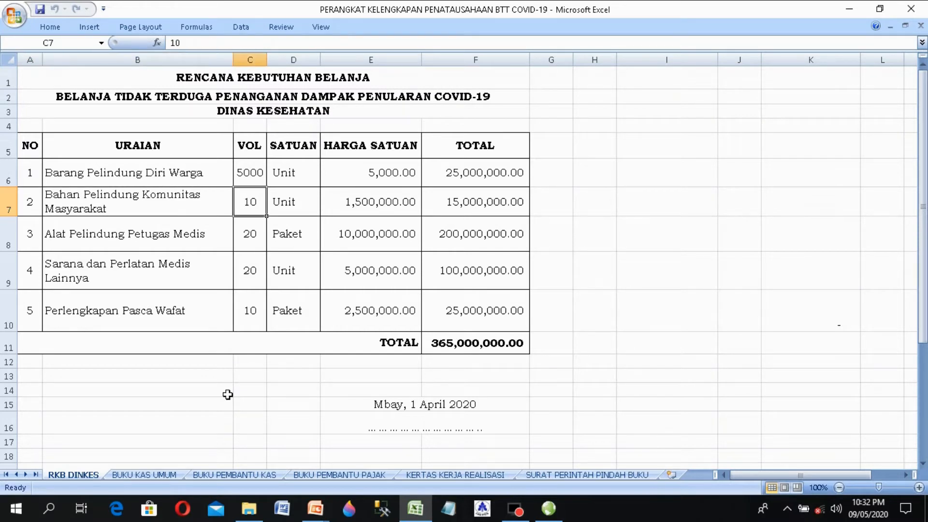
key("Right")
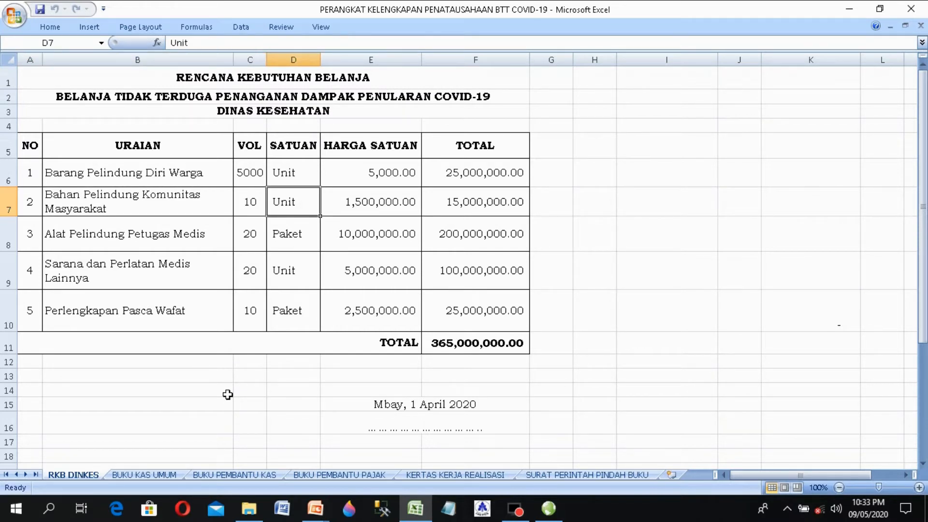
key("Left")
key("Left")
key("Left")
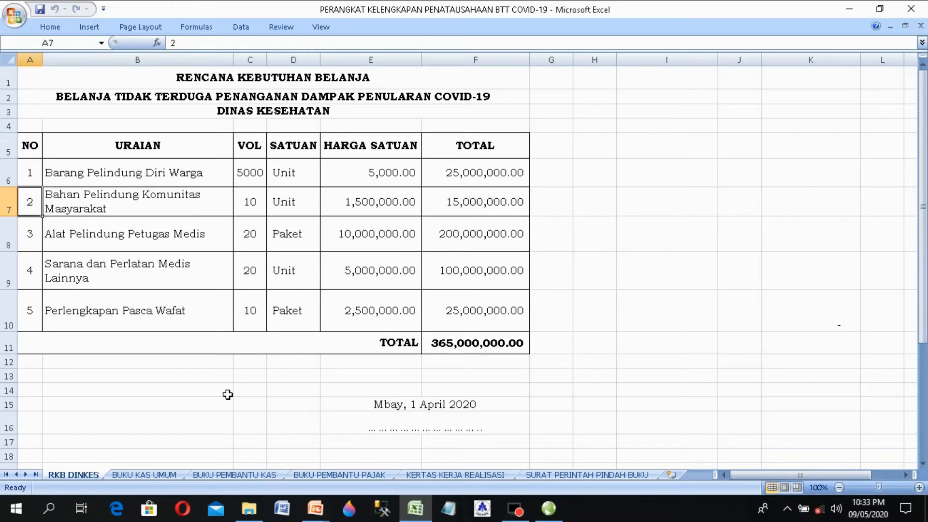
key("Right")
key("Right")
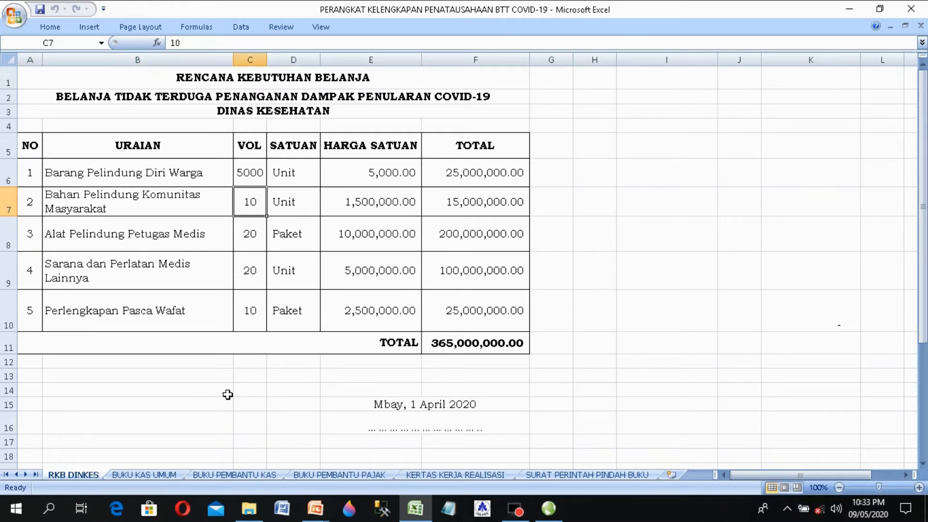
key("Right")
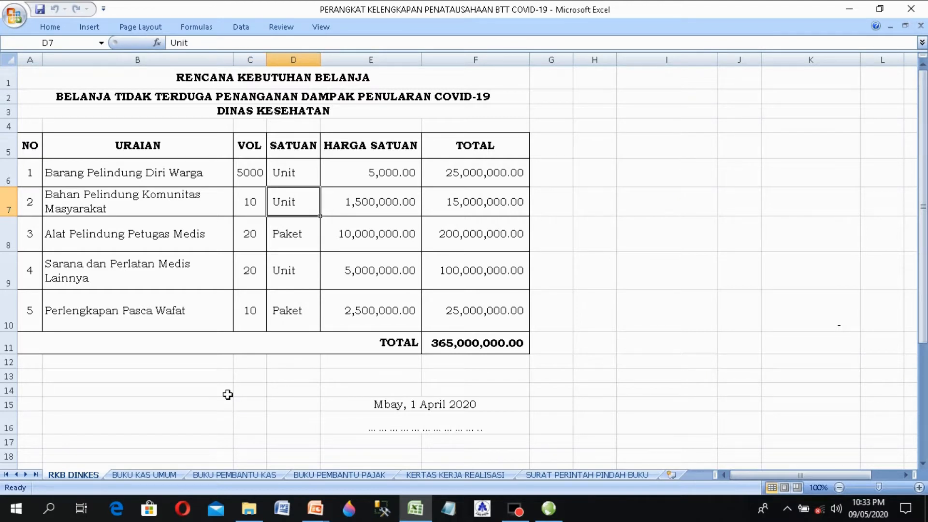
key("Right")
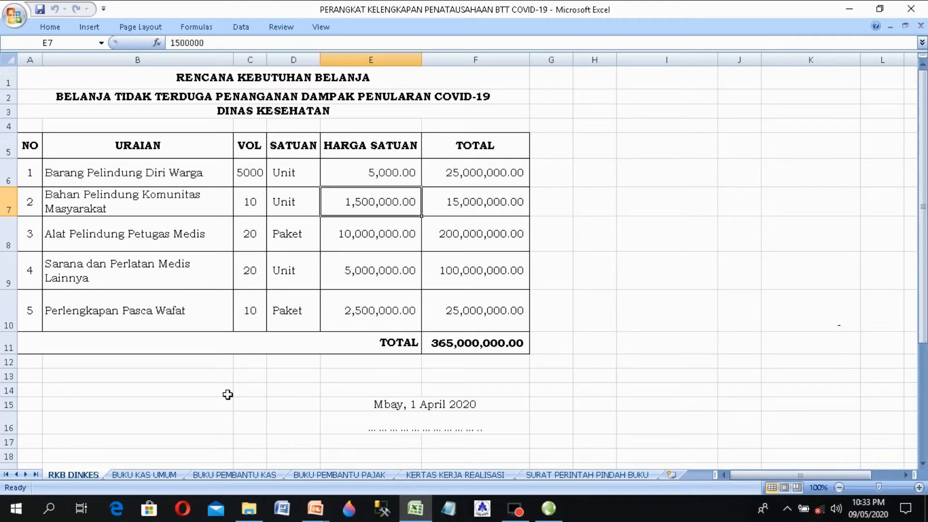
key("Right")
key("Right")
key("Left")
key("Down")
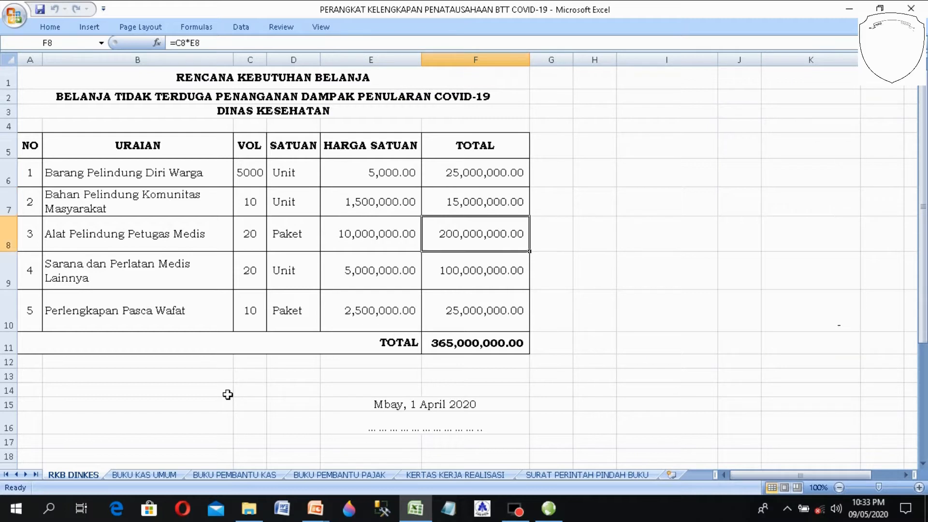
key("Down")
key("Down")
key("Down")
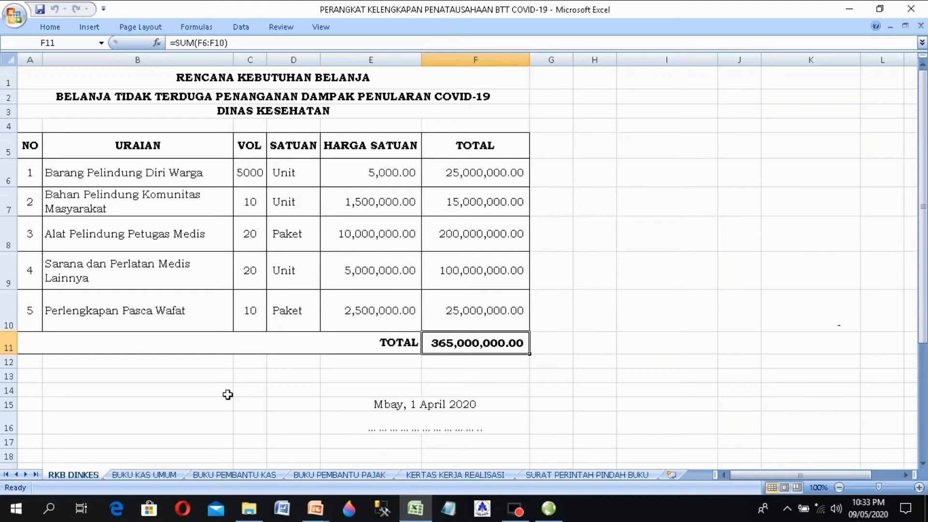
key("Left")
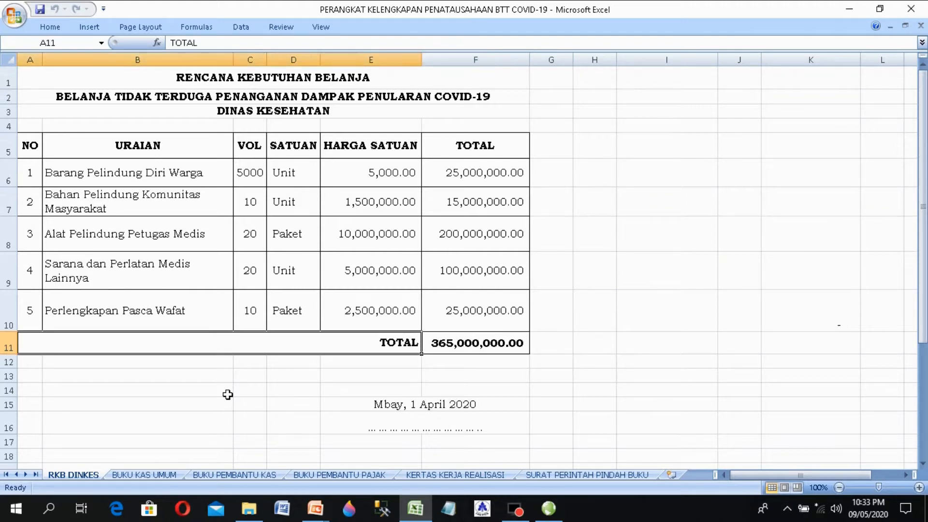
key("Up")
key("Up")
key("Up")
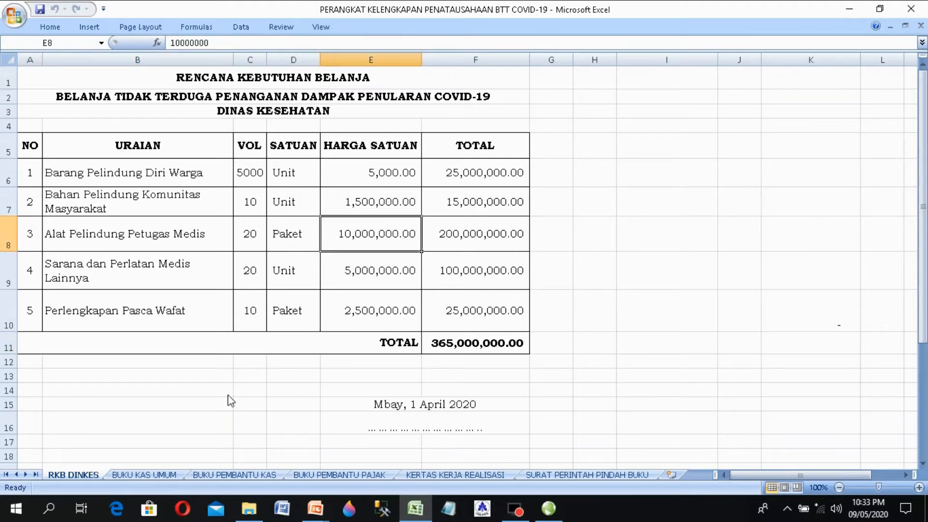
key("Right")
key("Down")
key("Down")
key("Down")
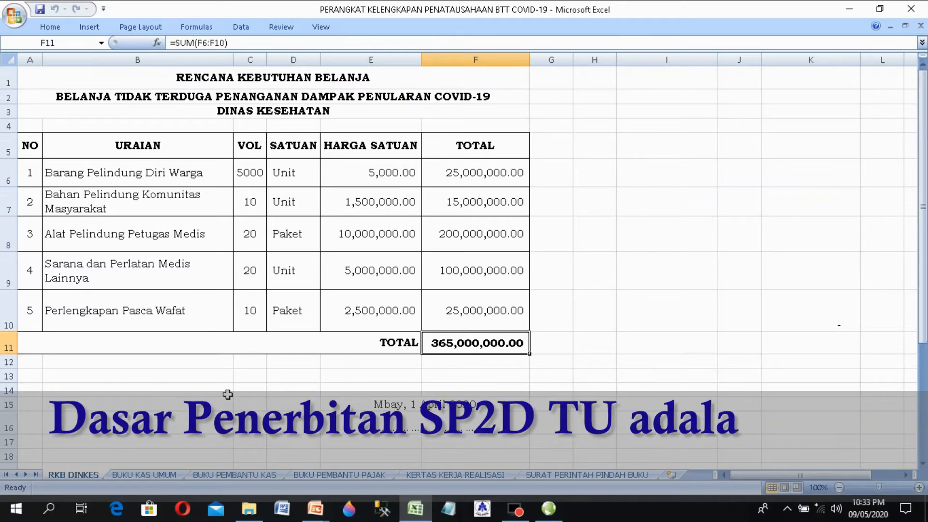
key("Up")
key("Up")
key("Up")
key("Up")
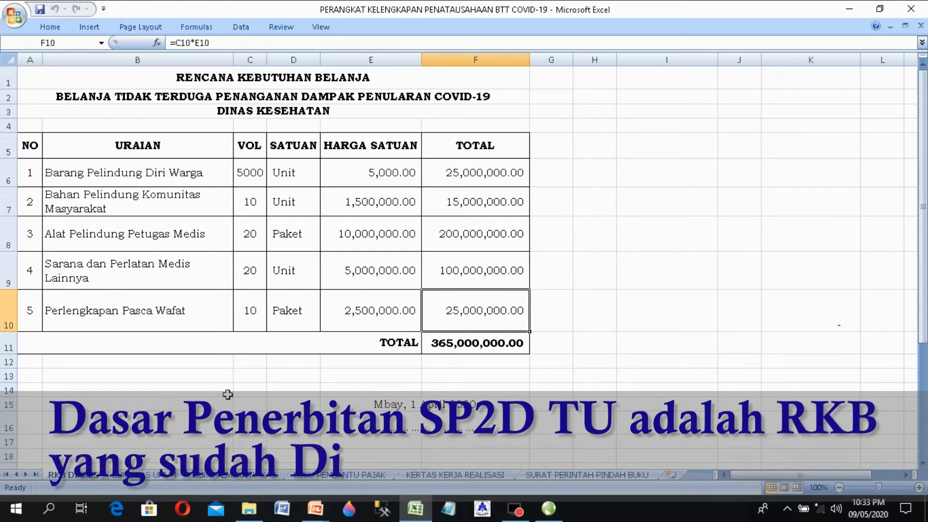
key("Down")
key("Down")
key("Down")
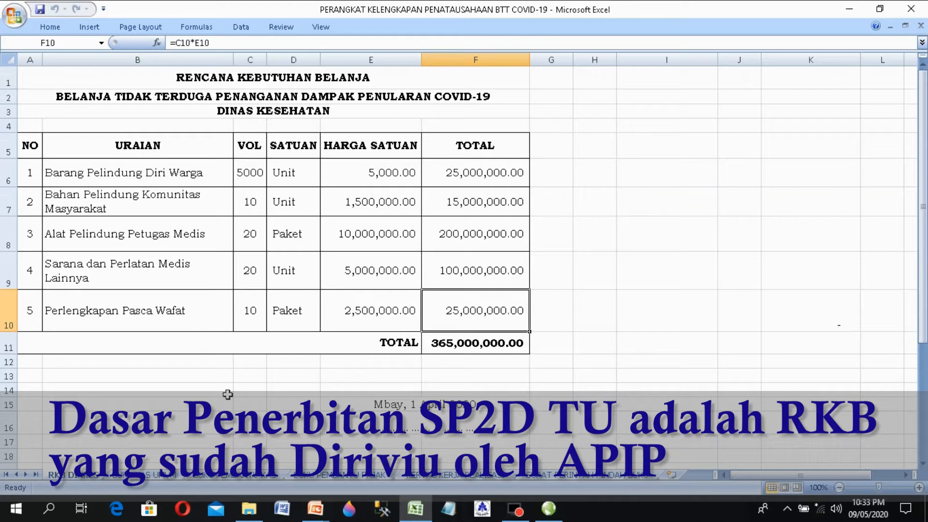
key("Down")
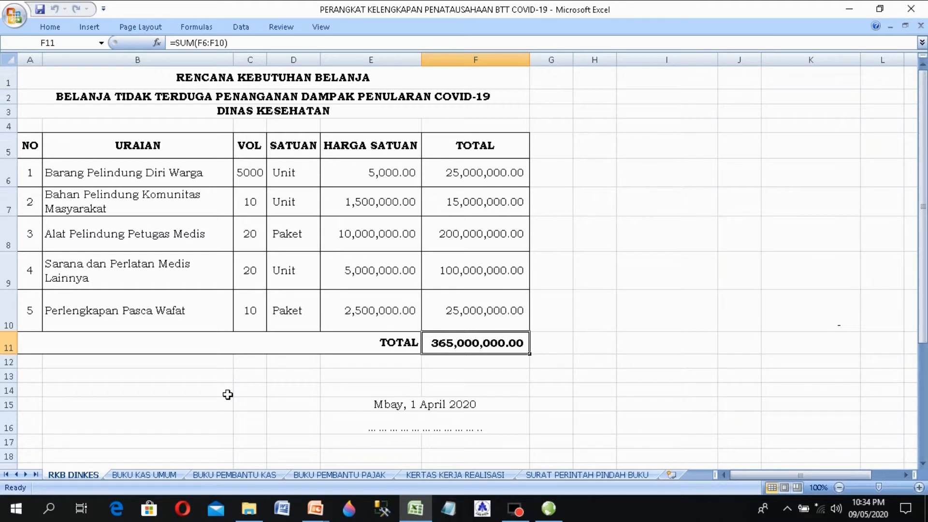
key("Left")
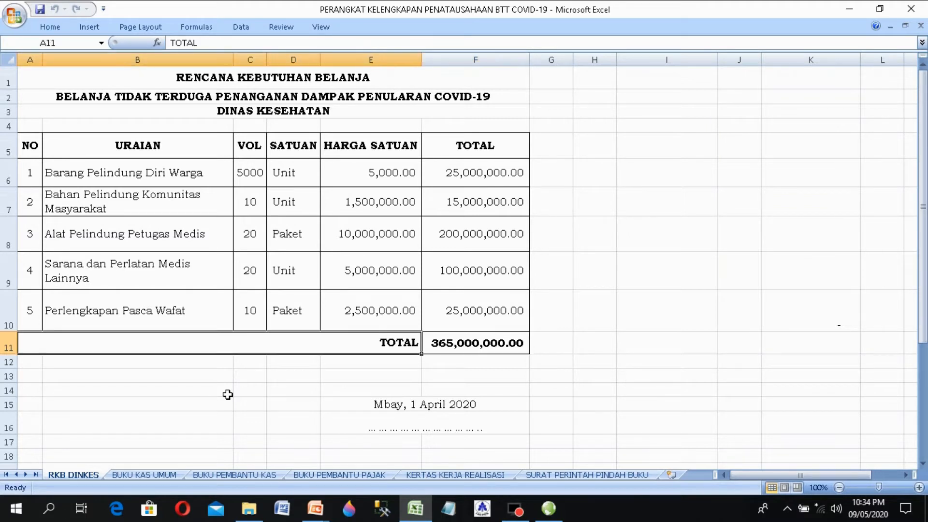
key("Right")
key("Left")
key("Right")
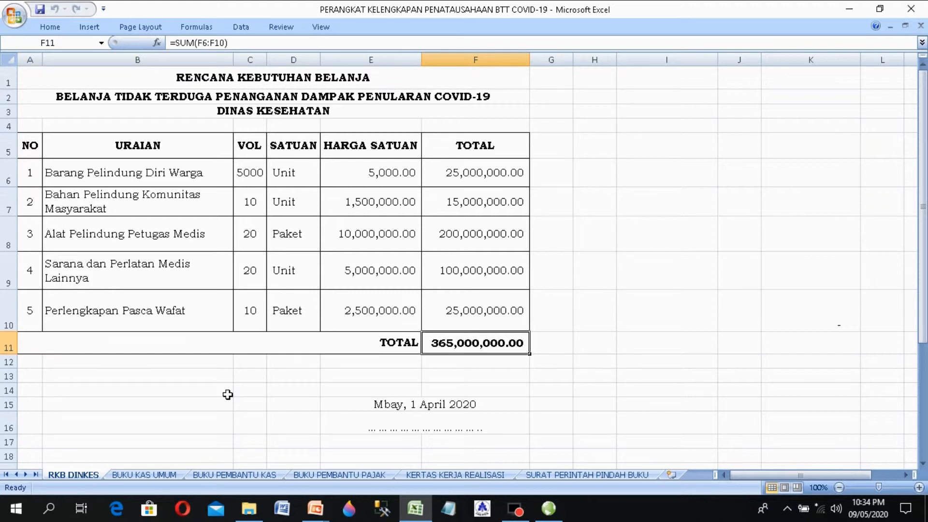
Step: Enter entry 1 dated 1/5/2020 with proof number 240/TU-BTT/DINKES/2020 on BUKU KAS UMUM
left_click(169, 475)
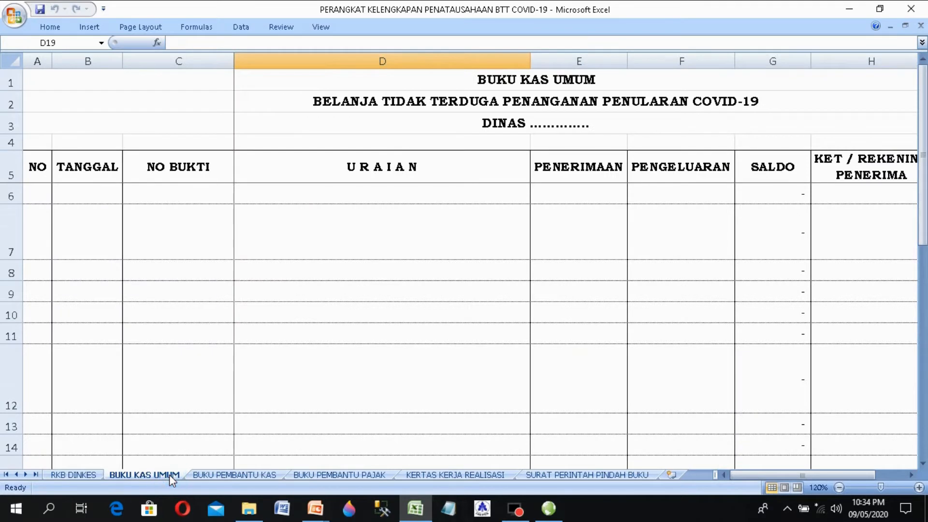
left_click(42, 194)
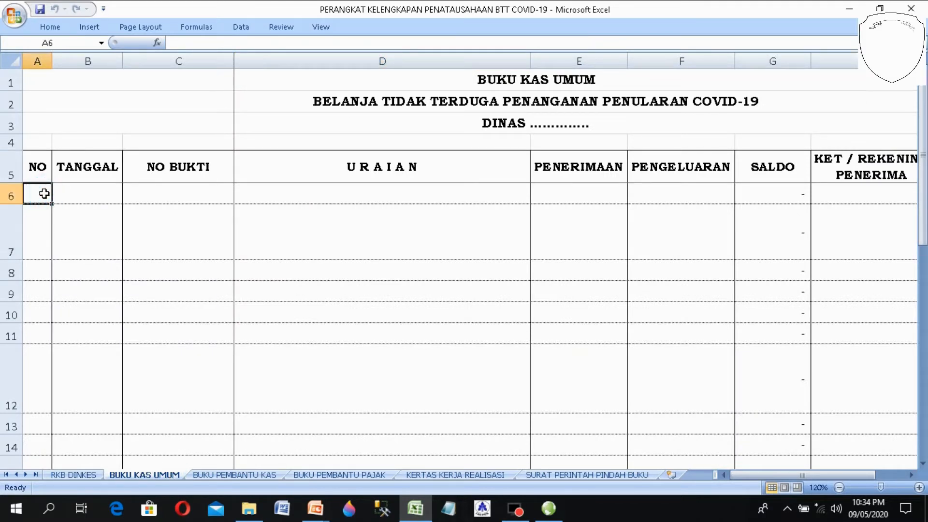
type("1")
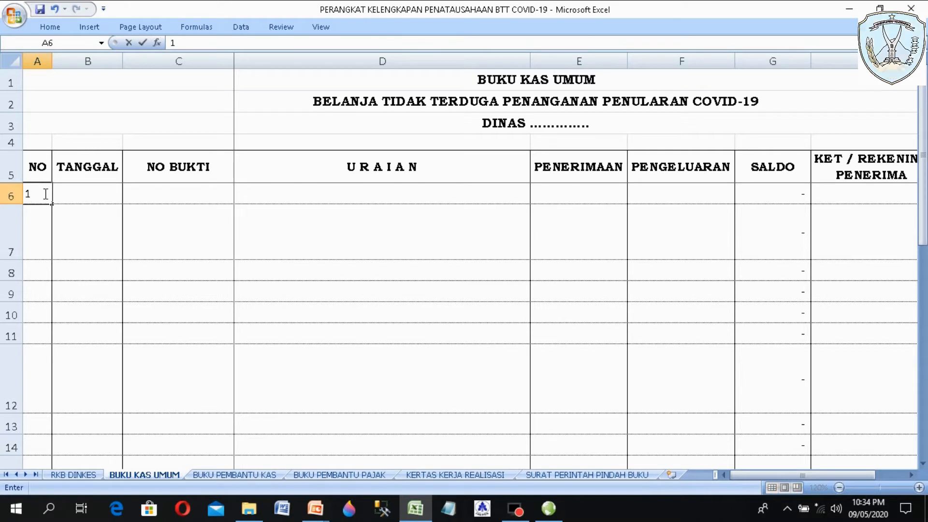
key("Tab")
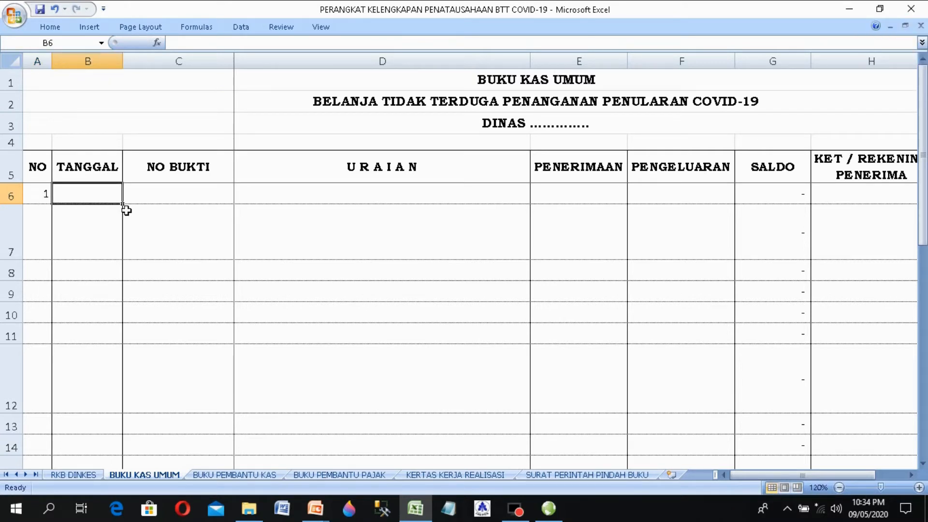
type("1/5/")
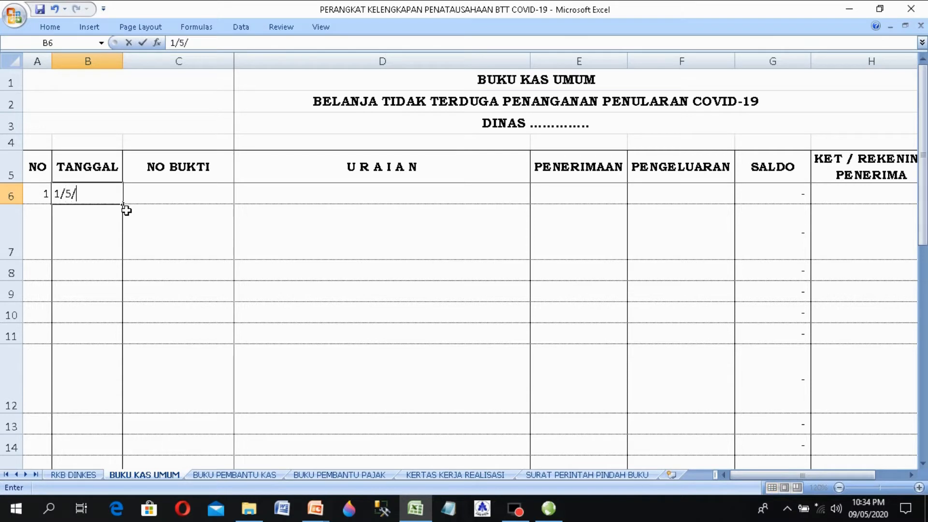
type("2020")
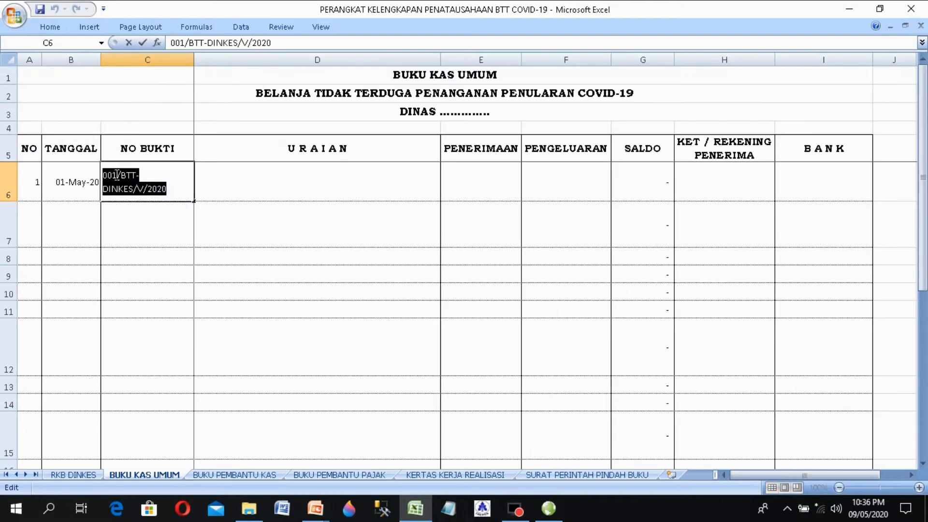
right_click(118, 177)
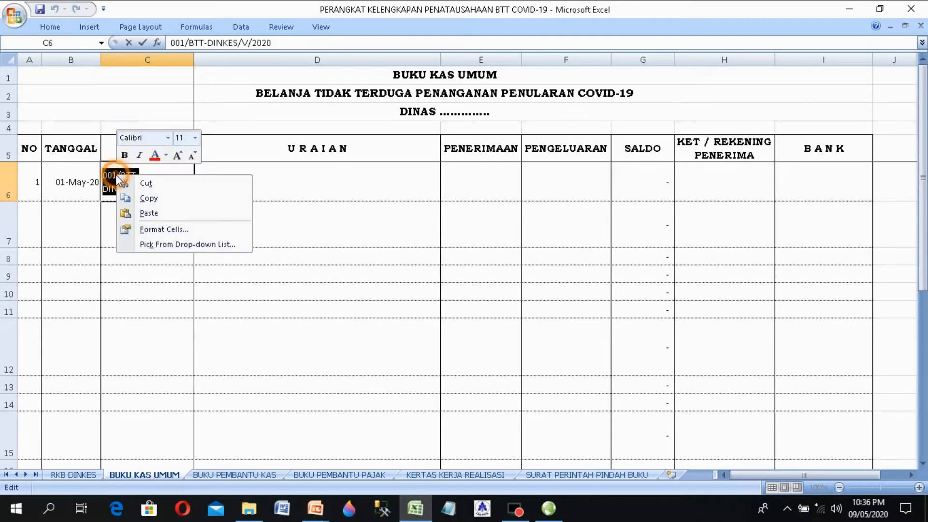
left_click(145, 213)
left_click(187, 240)
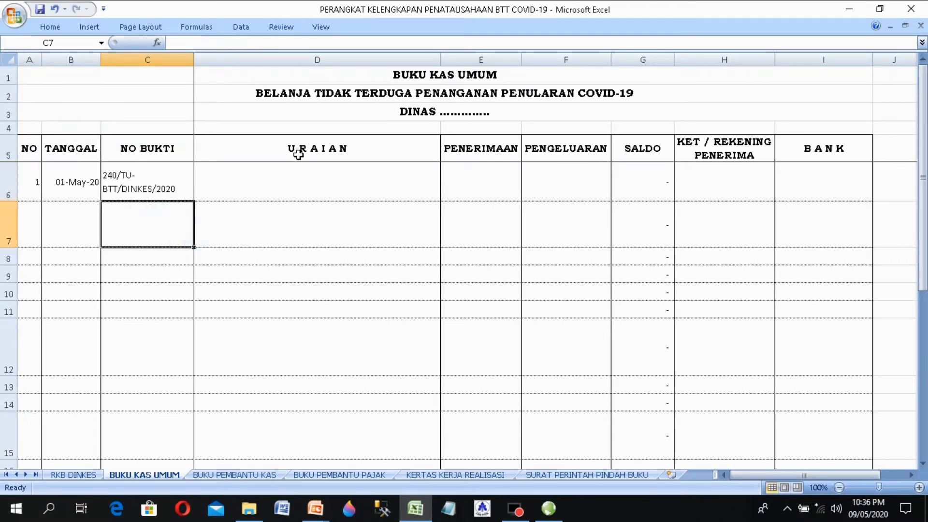
Step: Wrap the disbursement description in D6 onto two lines
left_click(296, 177)
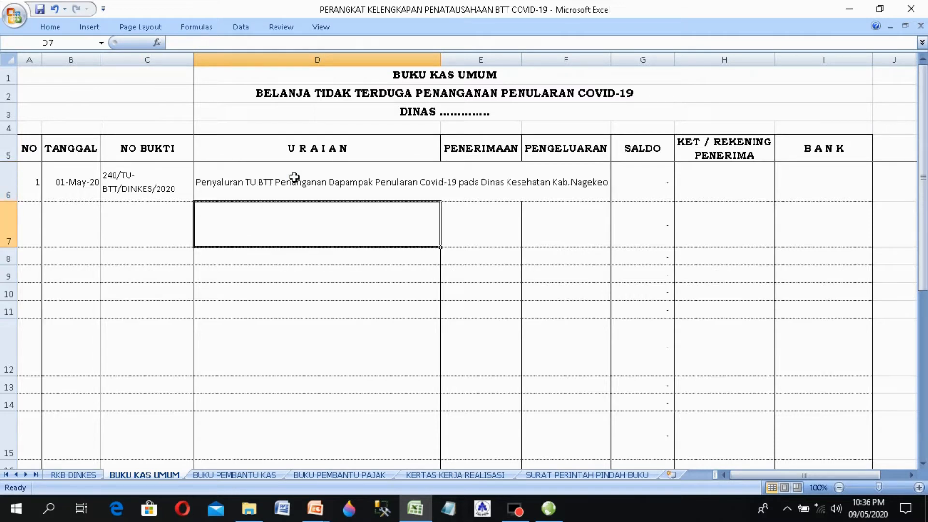
left_click(295, 177)
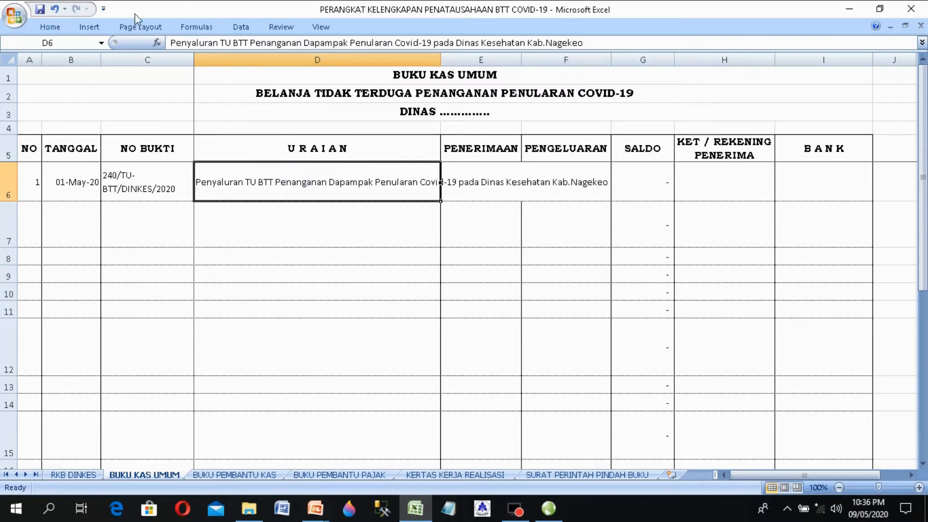
left_click(49, 29)
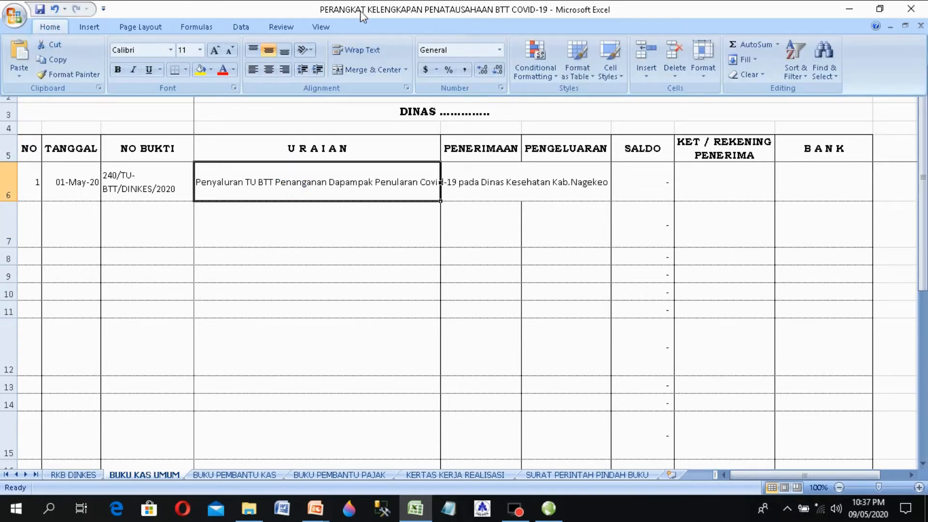
left_click(362, 53)
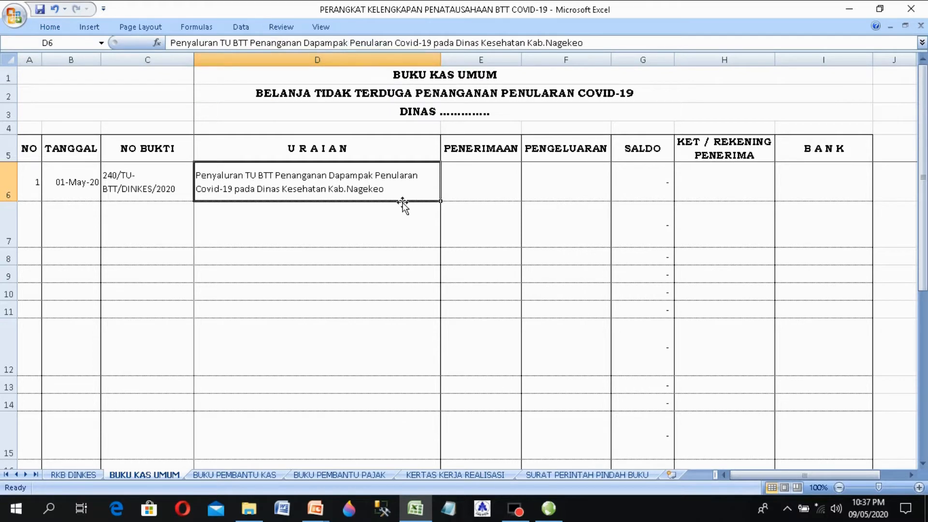
left_click(390, 230)
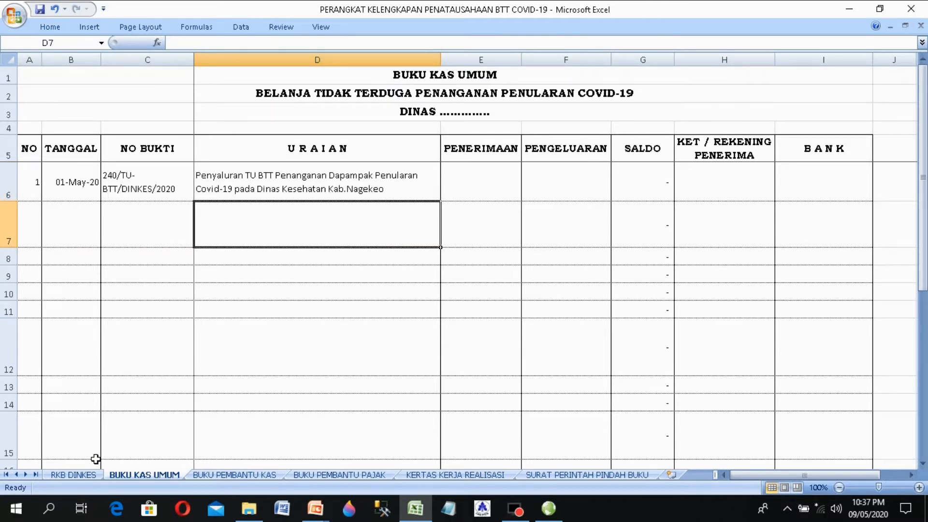
Step: Copy the RKB DINKES 365,000,000.00 total and paste it as a value into receipt cell E6
left_click(73, 475)
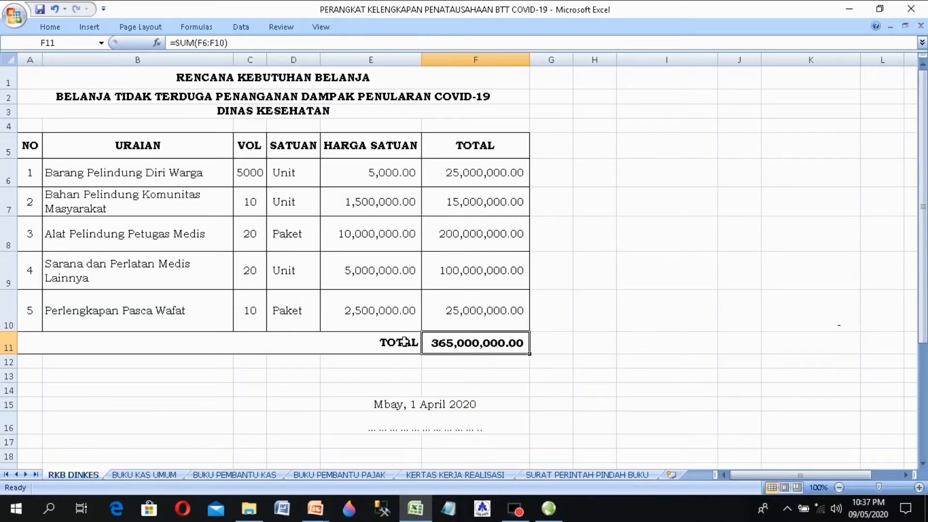
right_click(474, 343)
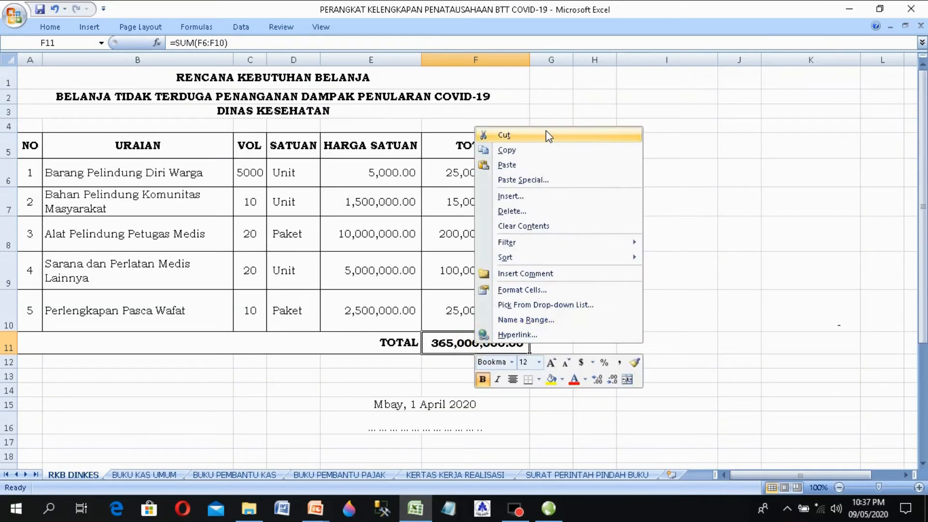
left_click(527, 151)
left_click(144, 476)
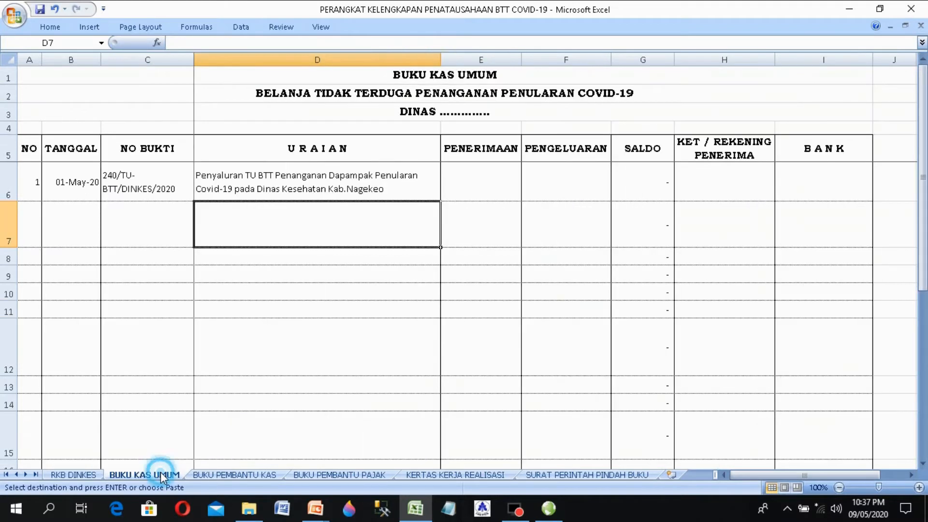
right_click(477, 180)
left_click(519, 233)
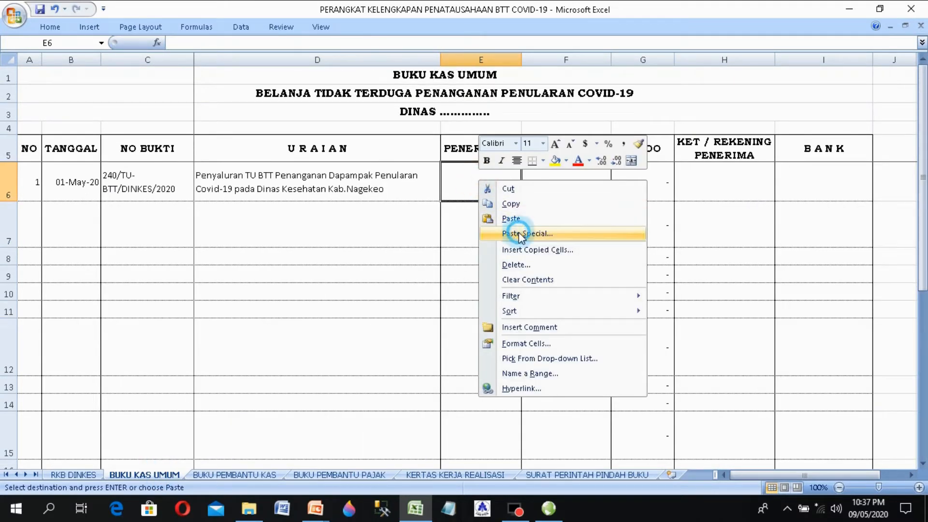
left_click(424, 182)
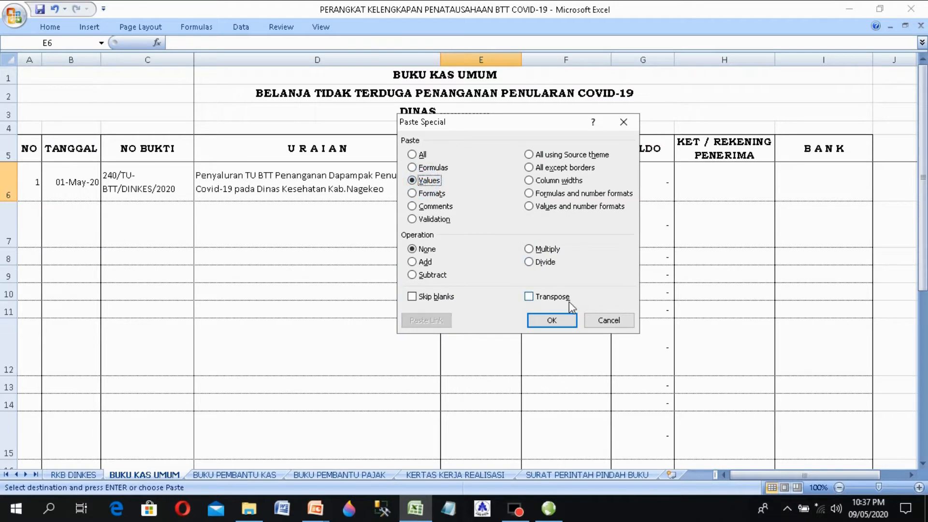
left_click(553, 321)
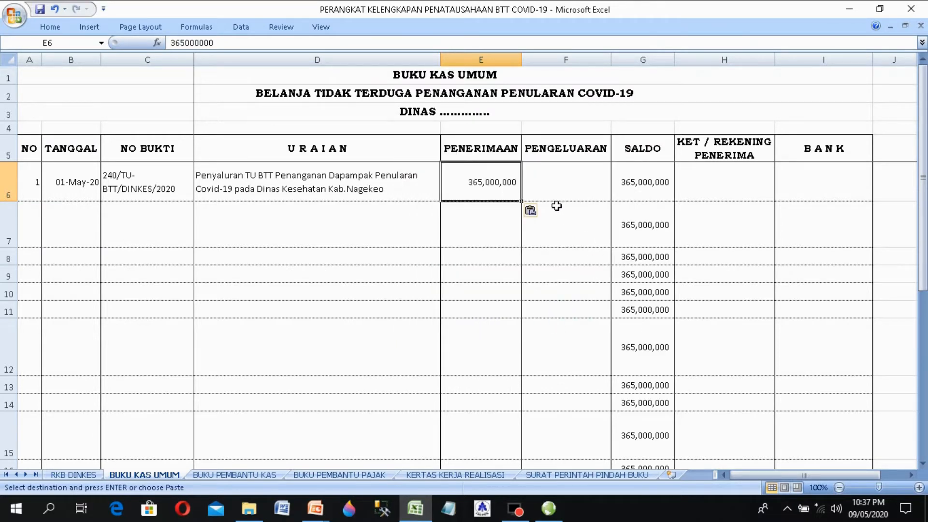
left_click(549, 176)
left_click(495, 186)
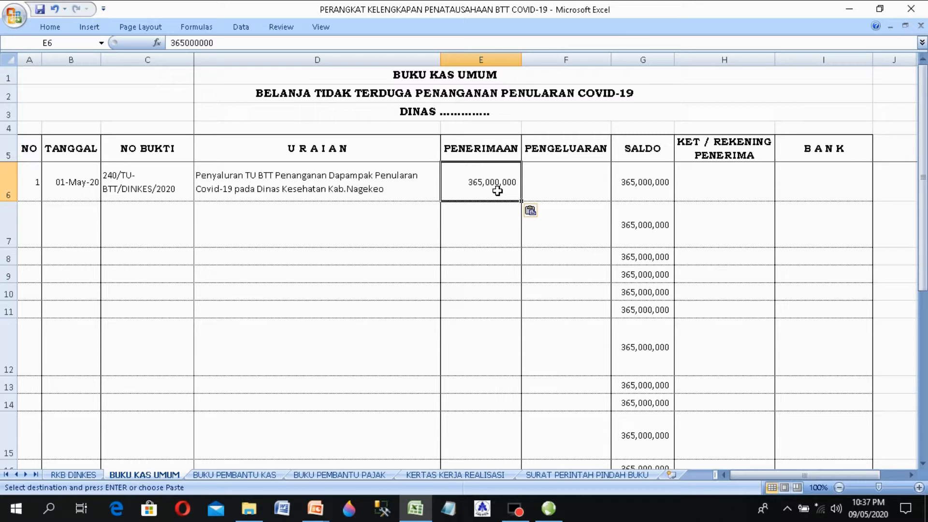
Step: Copy entry 1 (A6:E6) from BUKU KAS UMUM into row 6 of BUKU PEMBANTU KAS
left_click(238, 476)
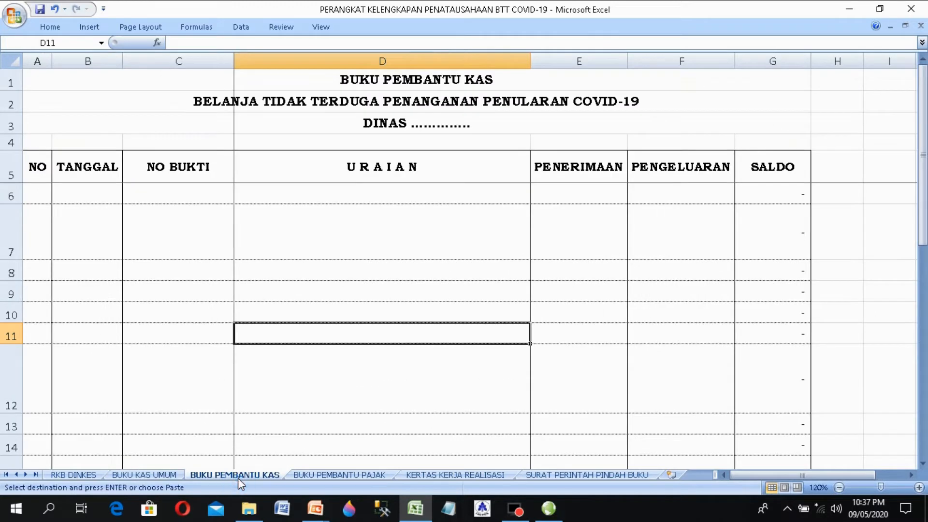
left_click(164, 476)
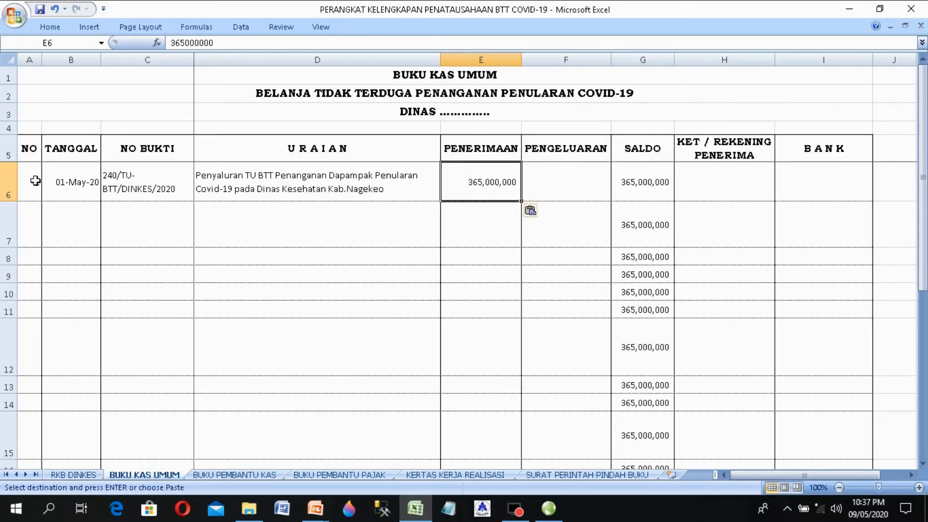
left_click_drag(32, 182, 475, 187)
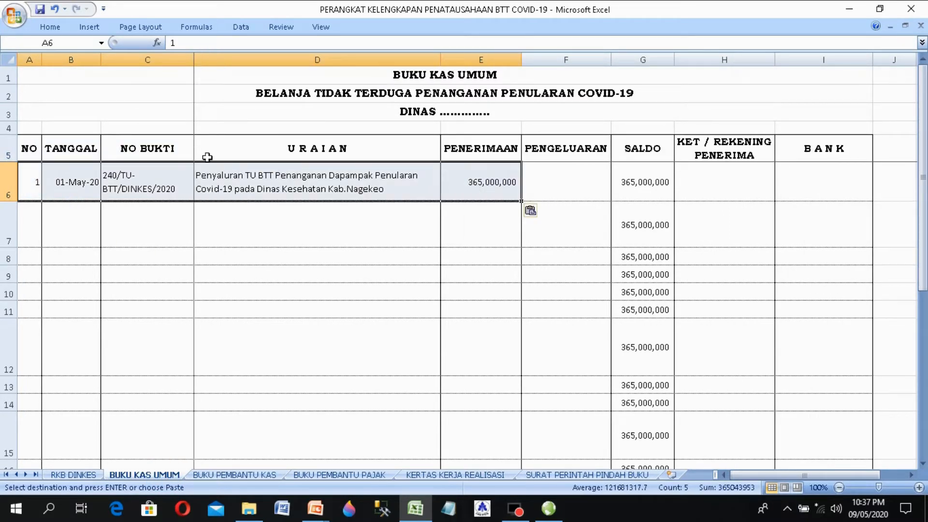
right_click(50, 182)
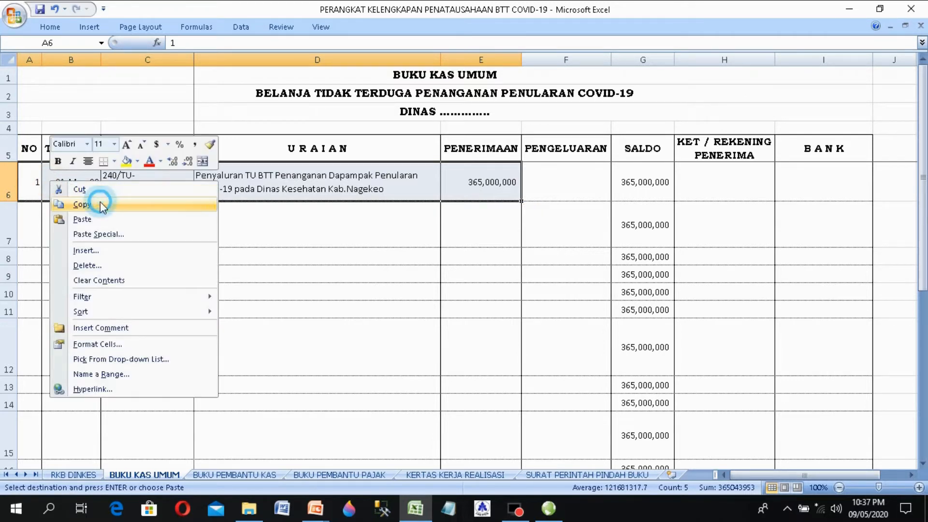
left_click(101, 204)
left_click(250, 474)
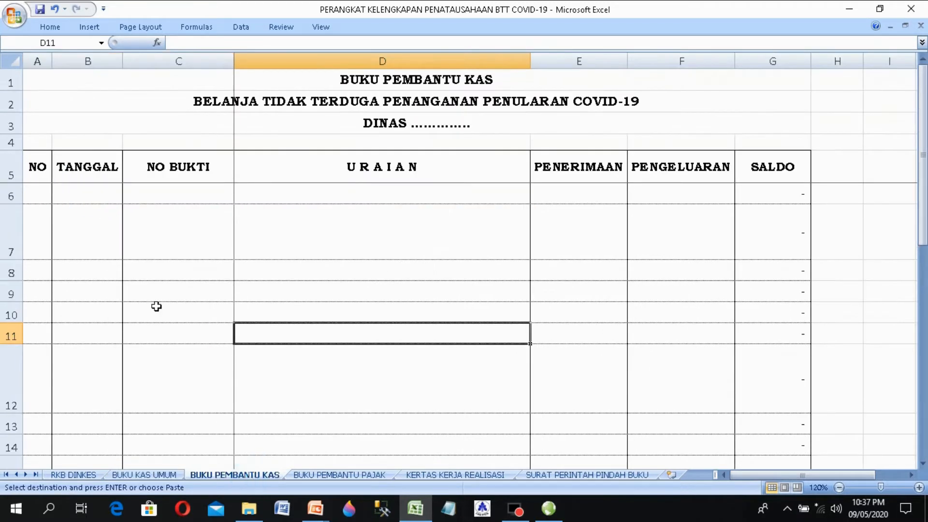
left_click(37, 188)
right_click(37, 189)
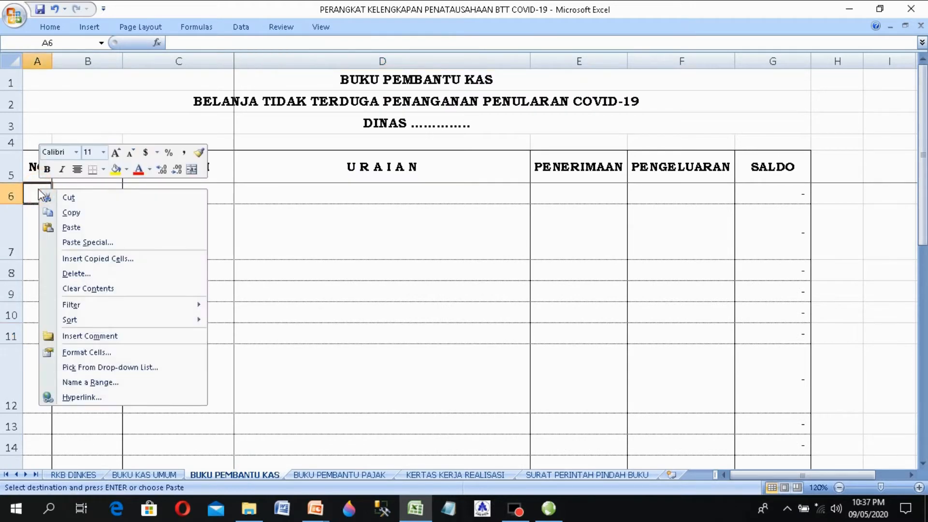
left_click(70, 226)
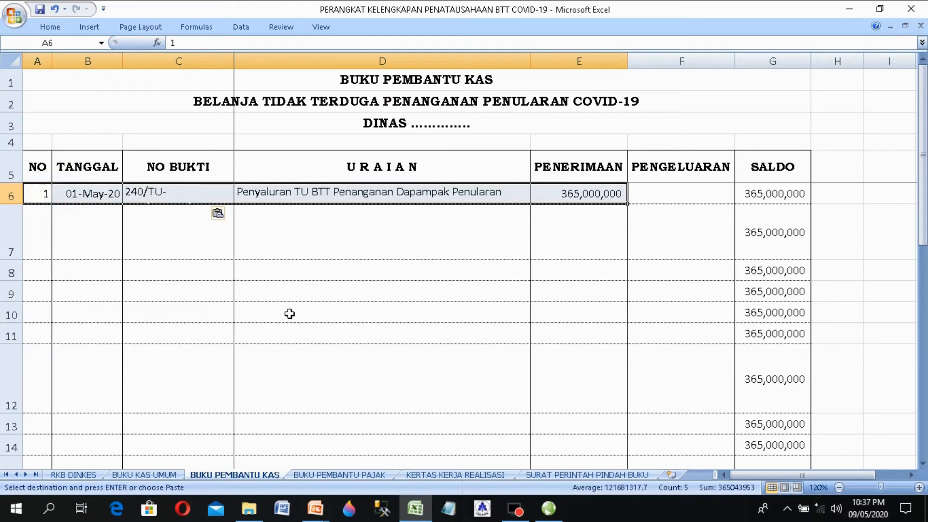
left_click(287, 245)
Step: Heighten row 6 on BUKU PEMBANTU KAS so the pasted description wraps
left_click(161, 193)
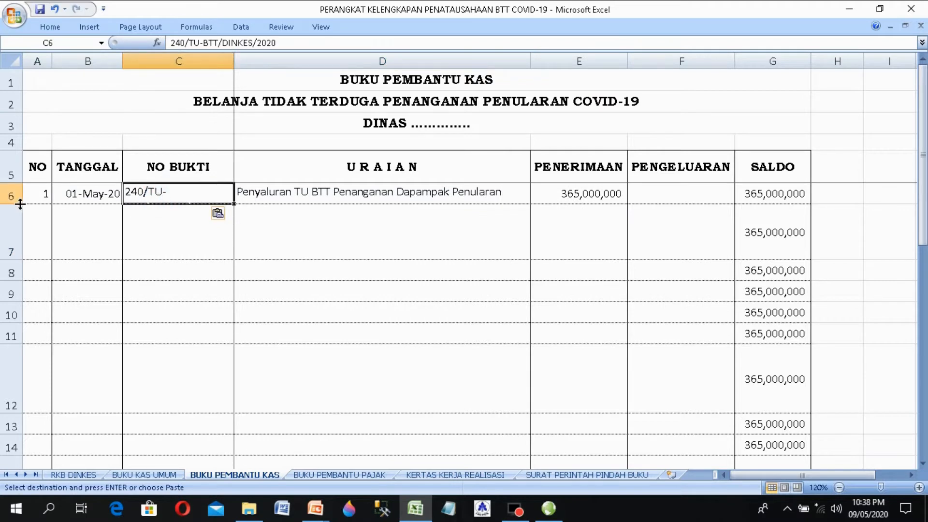
left_click_drag(19, 203, 25, 238)
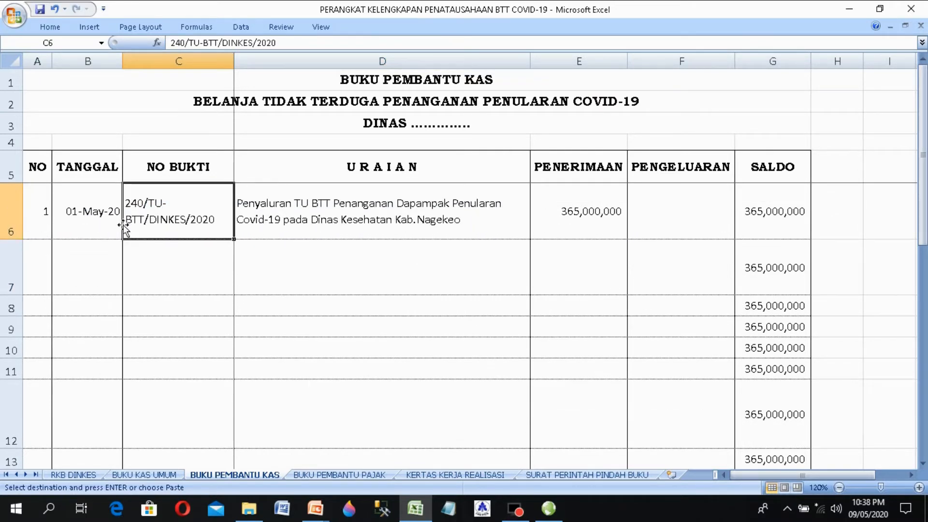
left_click(339, 223)
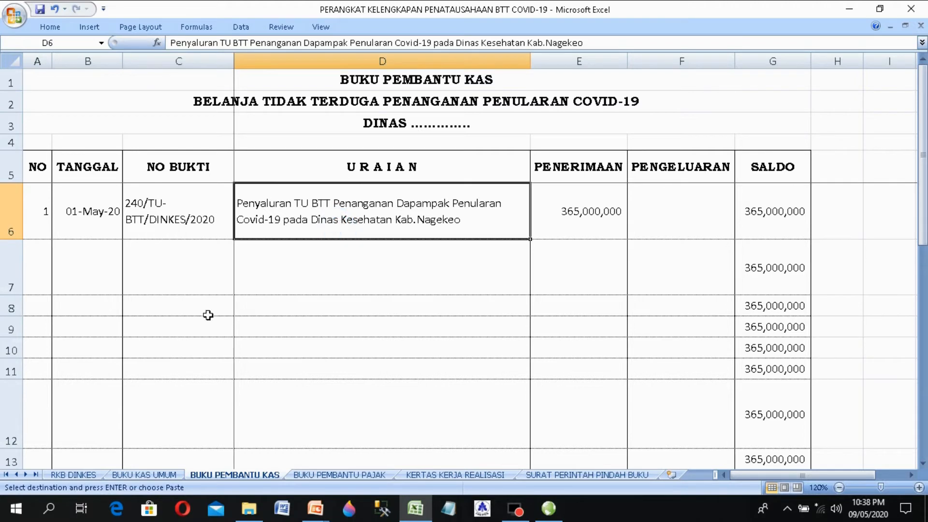
left_click(160, 479)
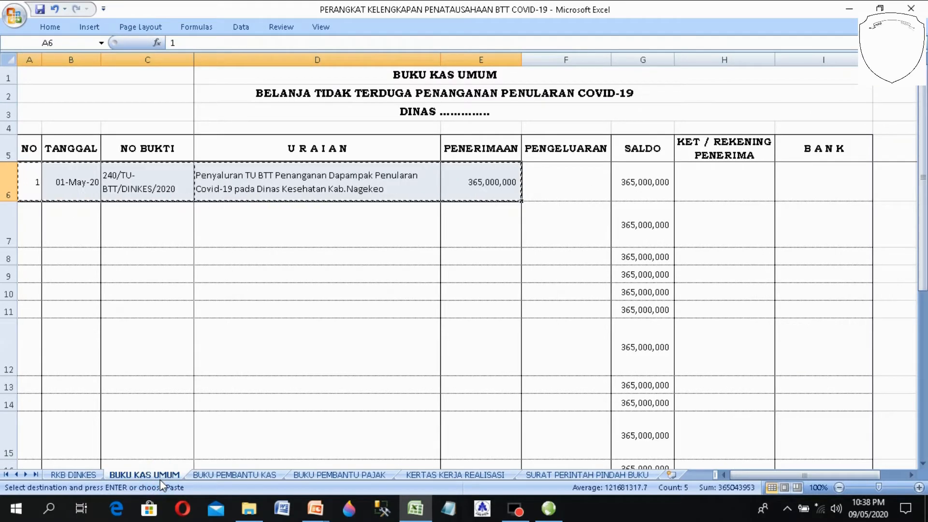
key("Escape")
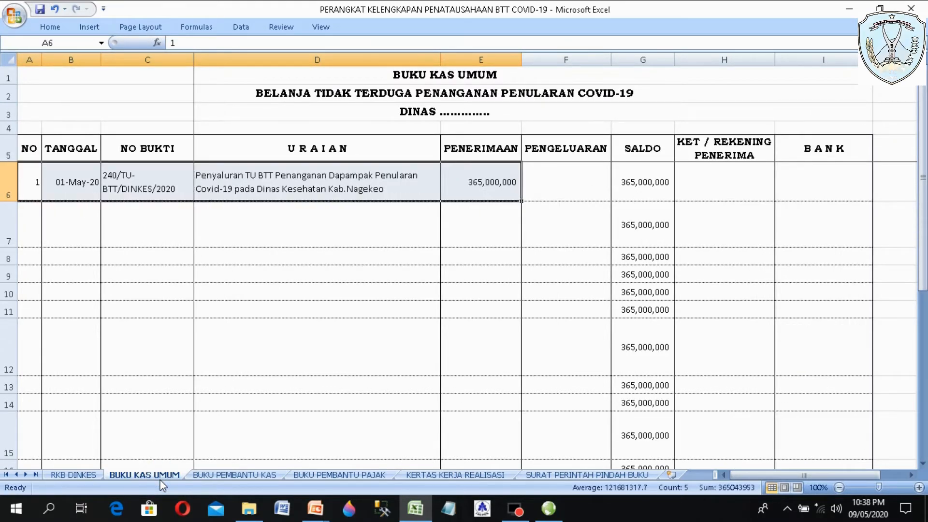
left_click(307, 309)
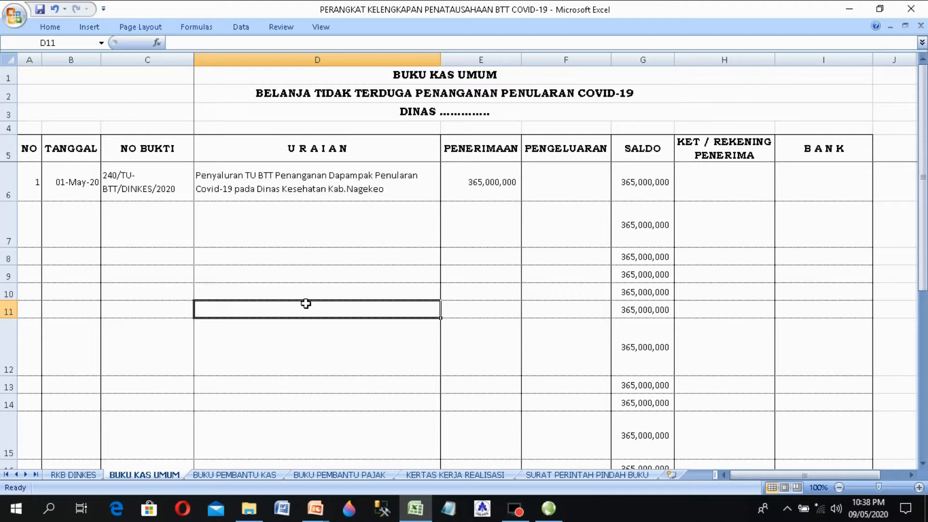
left_click(248, 476)
left_click(279, 290)
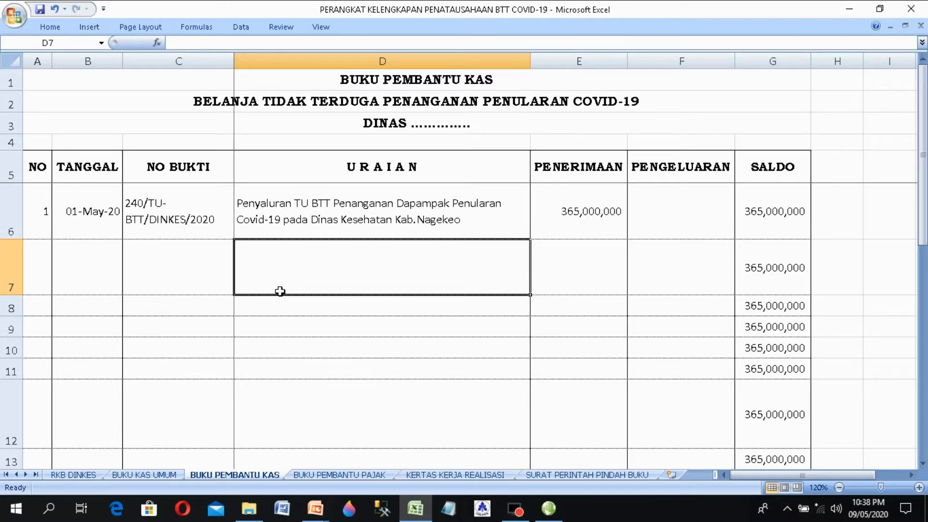
left_click(147, 473)
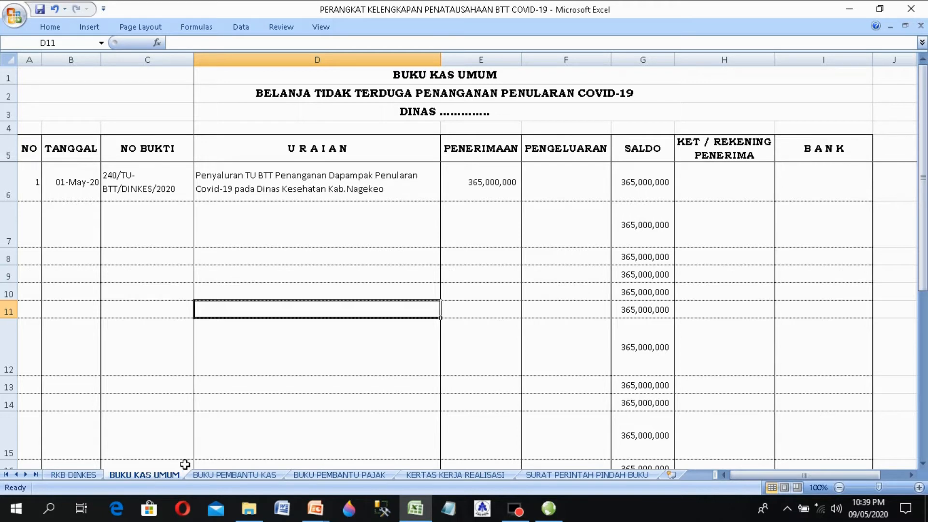
left_click(73, 476)
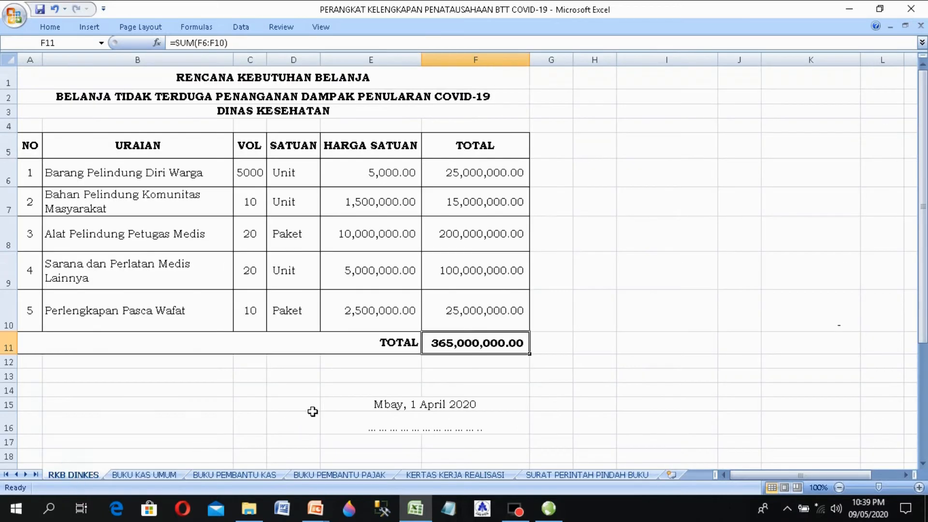
left_click(204, 173)
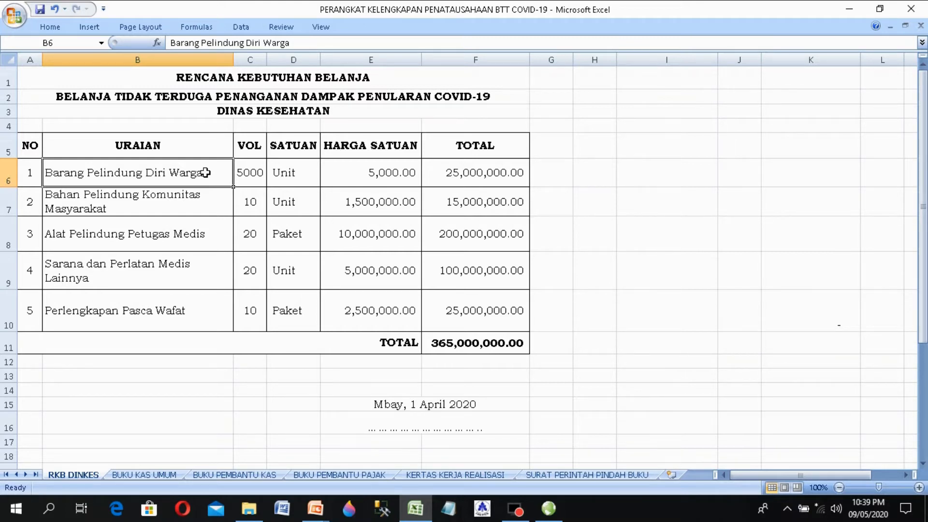
Step: Enter entry number 2, date 2/5/2020 and No Bukti 001/BTT DINKES/V/2020 in row 7
left_click(132, 476)
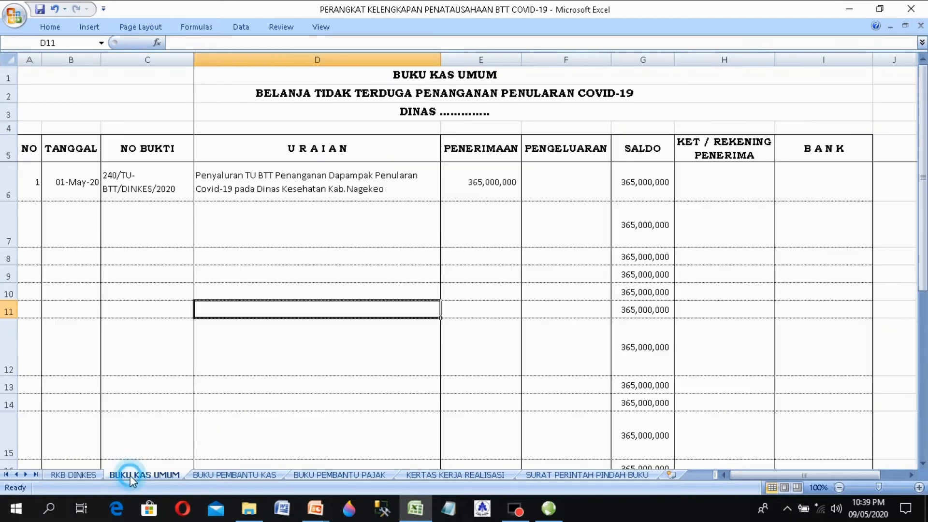
left_click(27, 229)
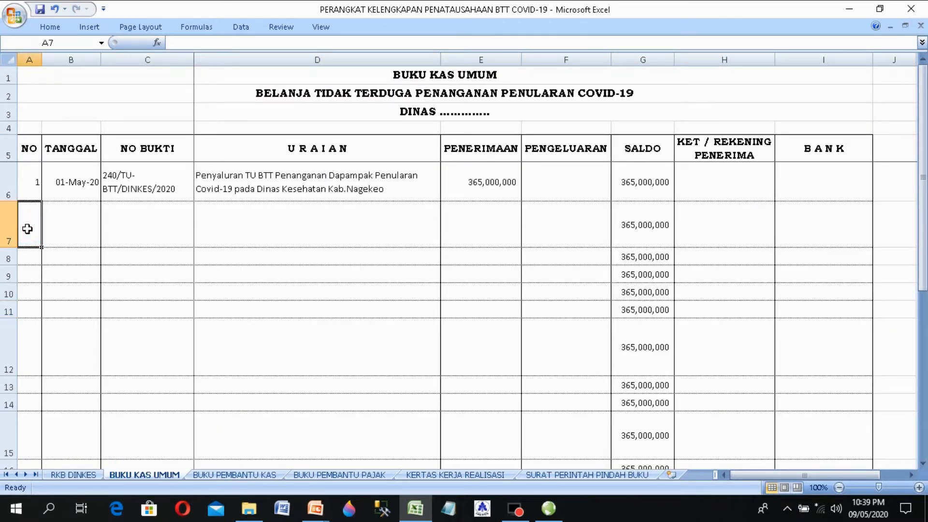
type("2")
key("Tab")
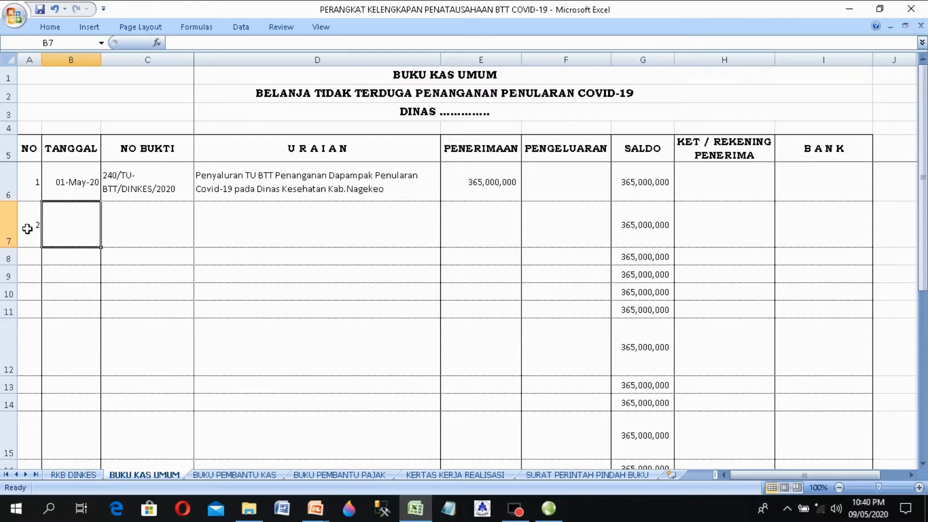
type("3")
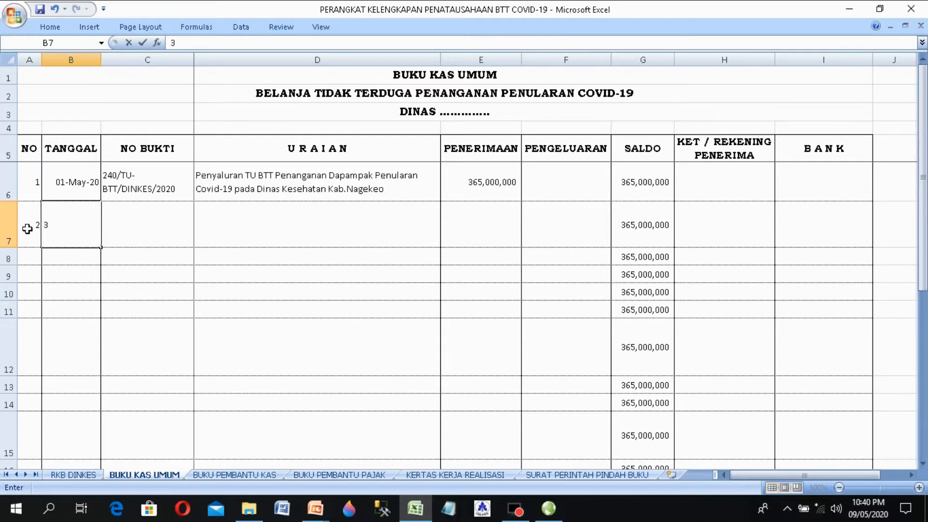
key("BackSpace")
type("2/5/2020")
key("Tab")
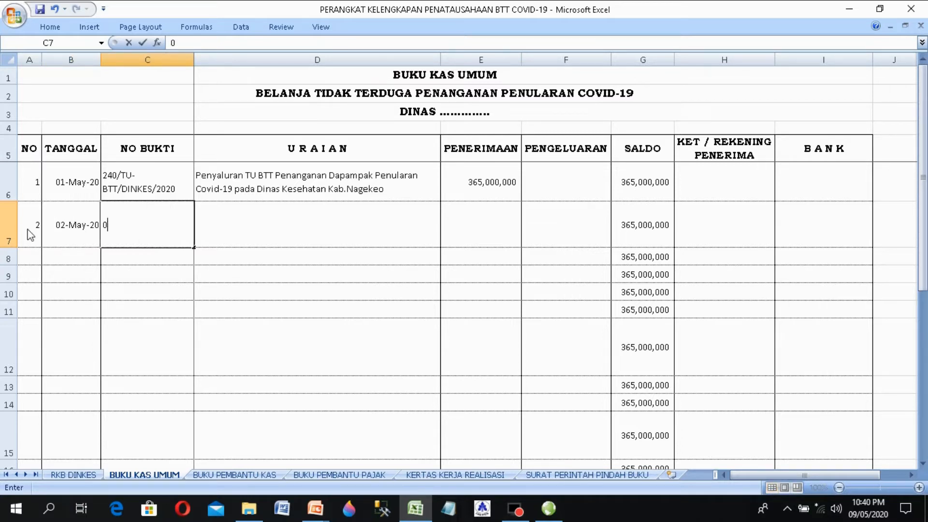
type("001/btt")
key("BackSpace")
key("BackSpace")
key("BackSpace")
type("BTT DINKE")
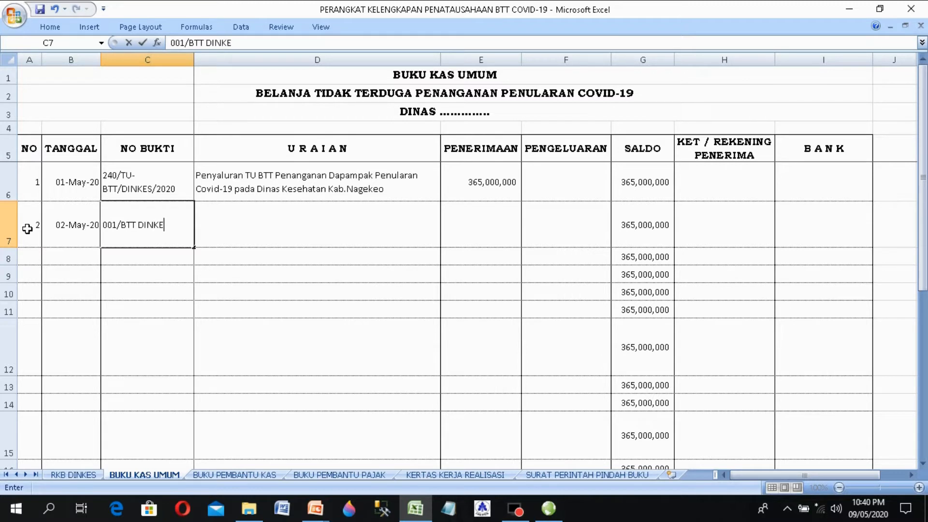
type("S/V/2020")
key("Tab")
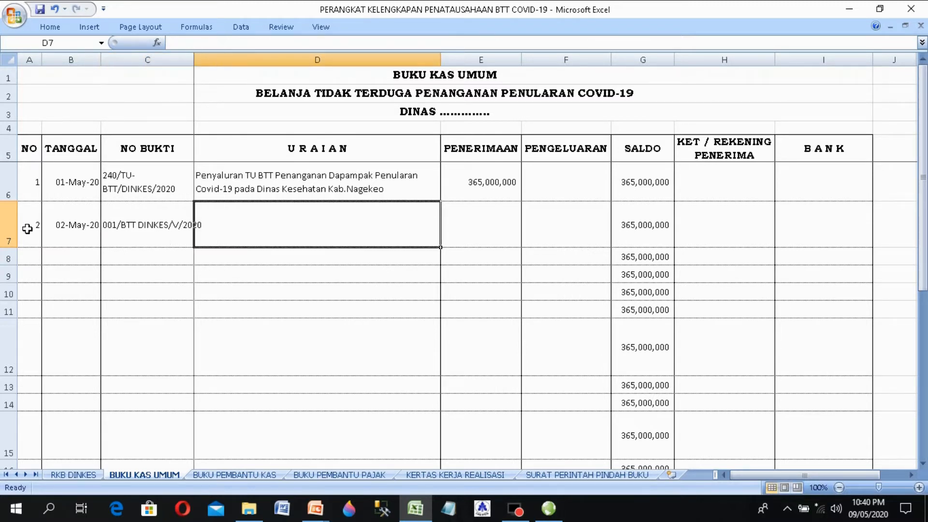
Step: Apply Wrap Text to the No Bukti cell C7
left_click(147, 225)
left_click(50, 27)
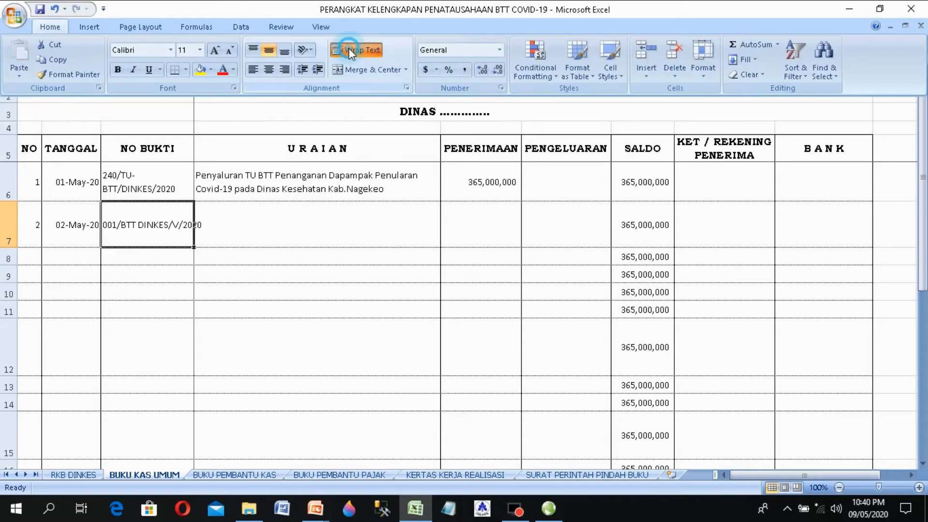
left_click(349, 48)
Step: Describe entry 2 in D7 as 'Pembayaran Pembelian Masker Kepada UD. Nagekeofarma'
left_click(304, 213)
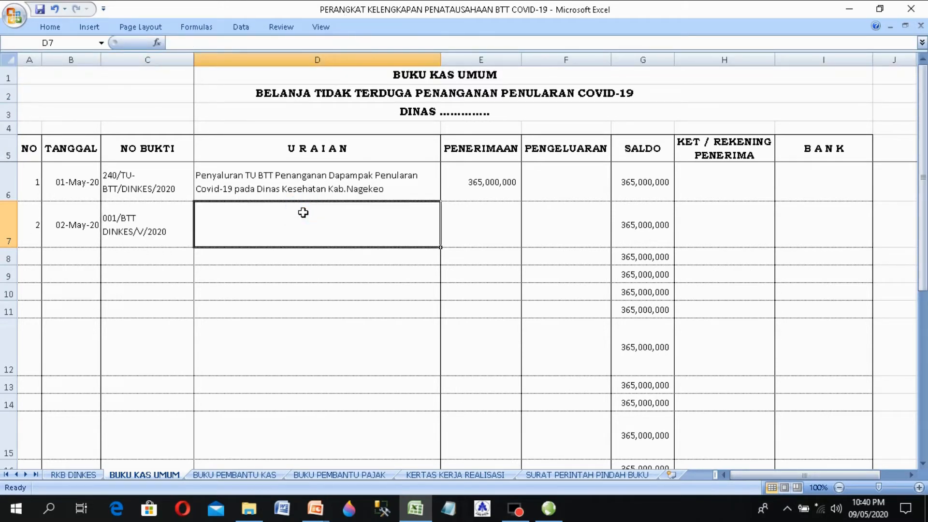
type("P")
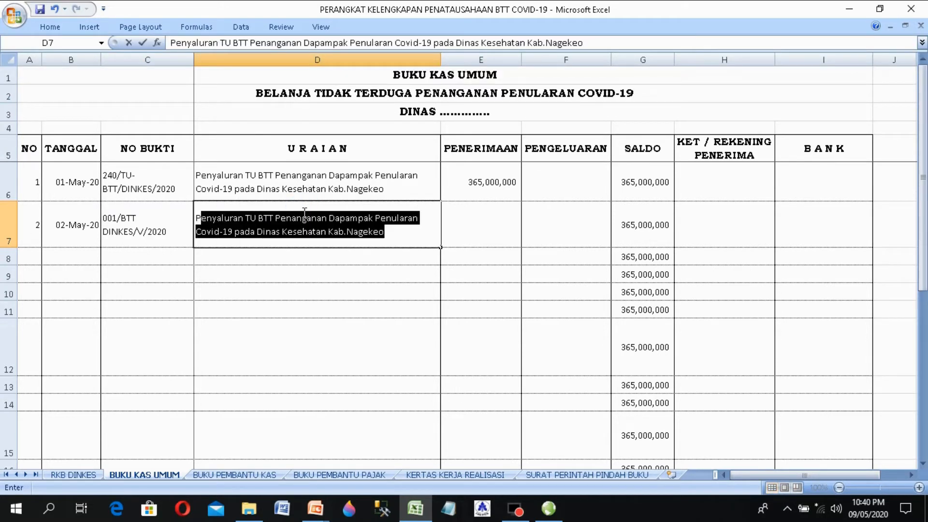
type("embaya")
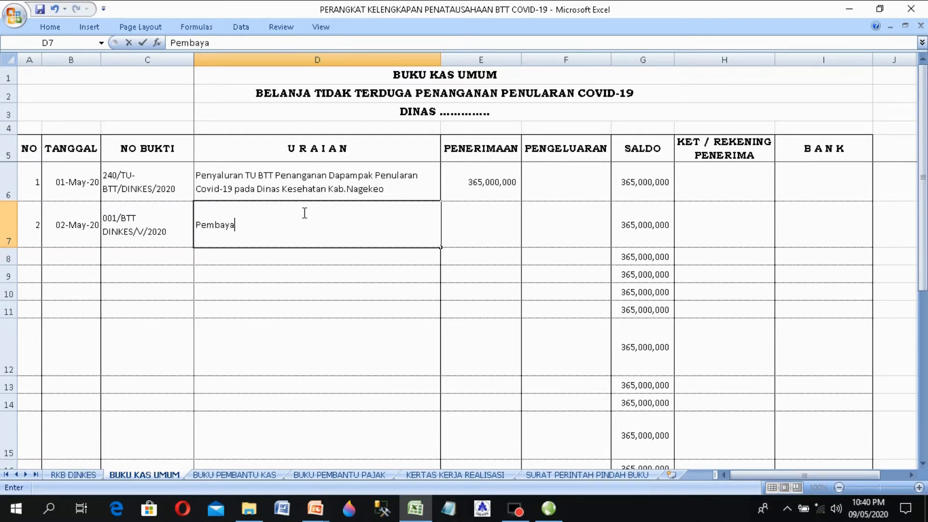
type("ran Pembeli")
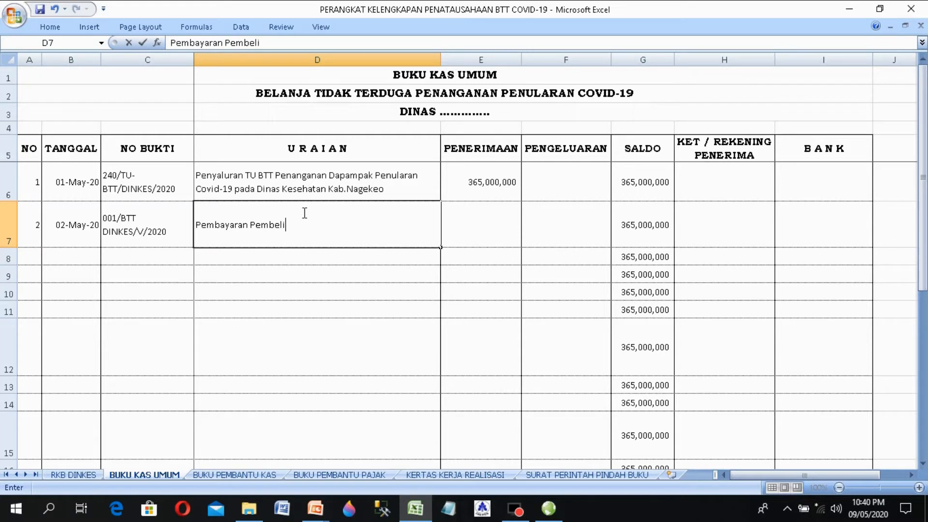
type("an Masker Kepat")
key("BackSpace")
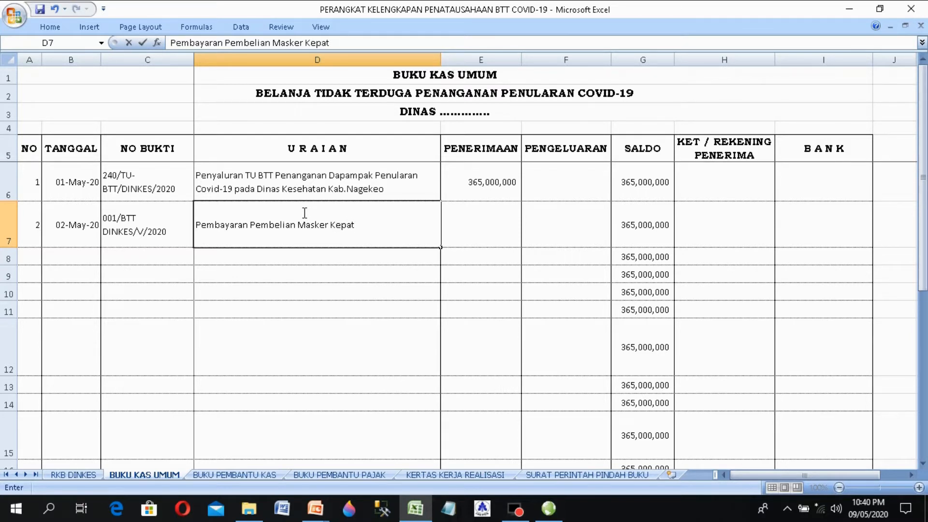
type("da UD. NAge")
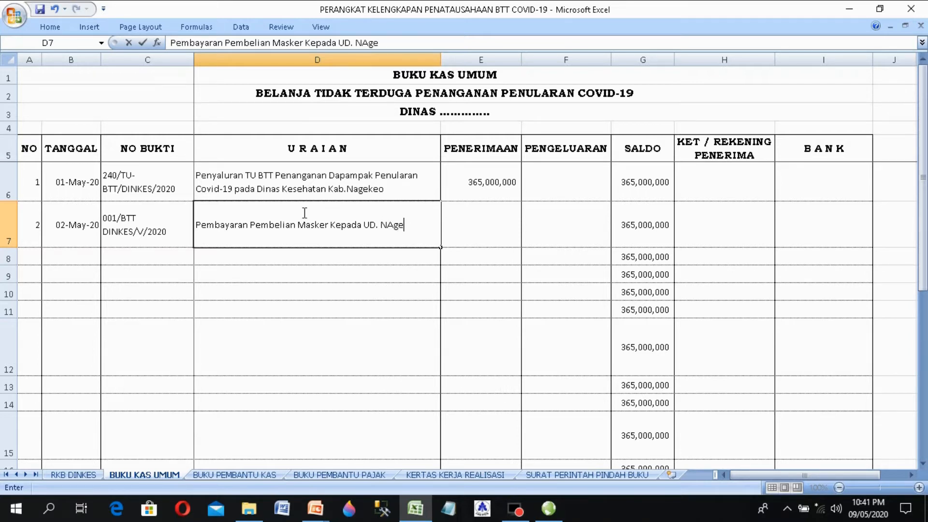
key("BackSpace")
key("BackSpace")
key("BackSpace")
key("BackSpace")
type("Nagekeofarma")
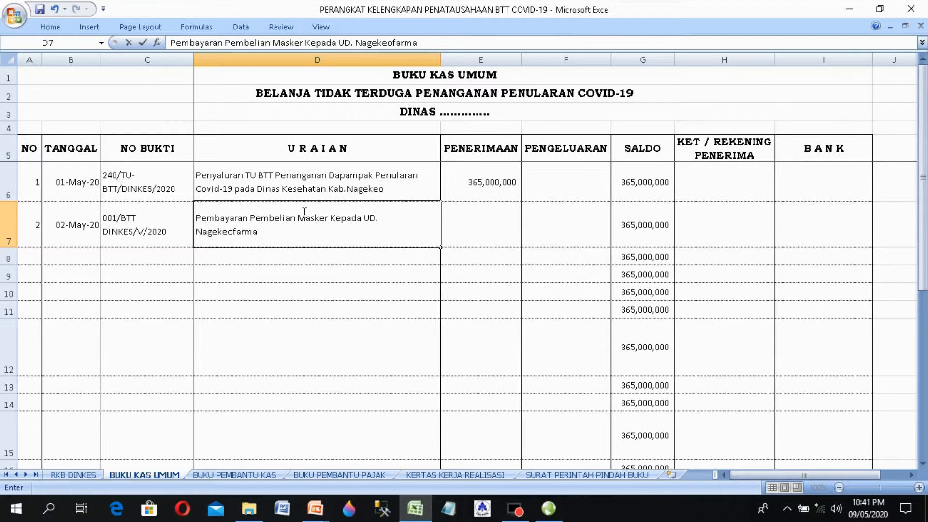
key("Tab")
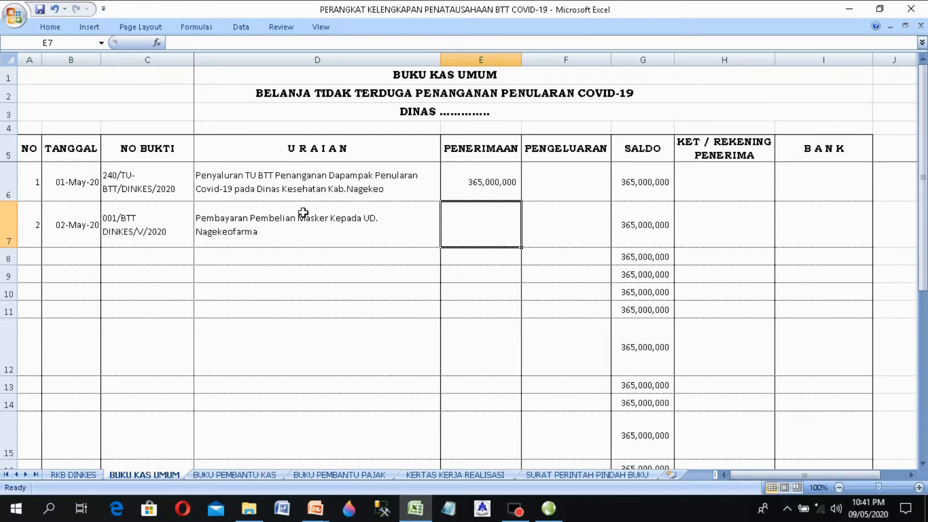
key("Tab")
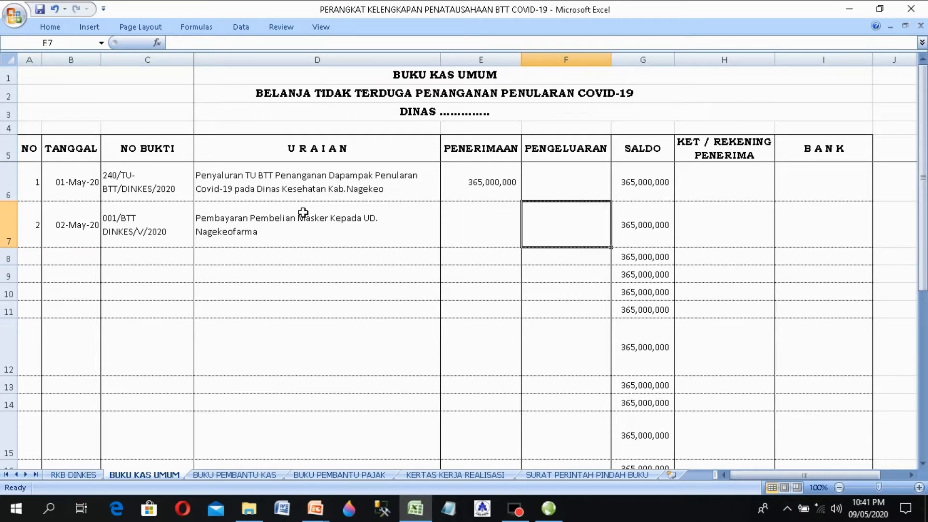
Step: Look up the first item's volume and unit price on the RKB DINKES sheet
left_click(72, 475)
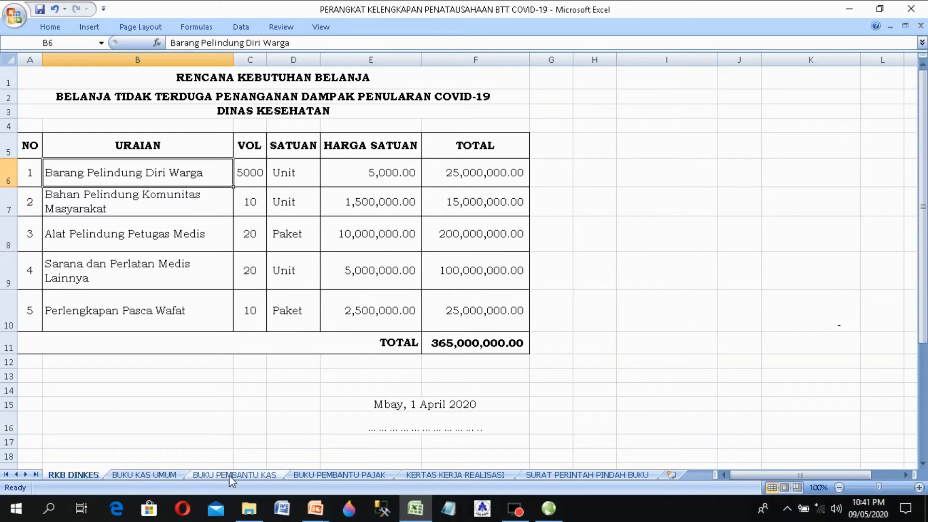
left_click(388, 179)
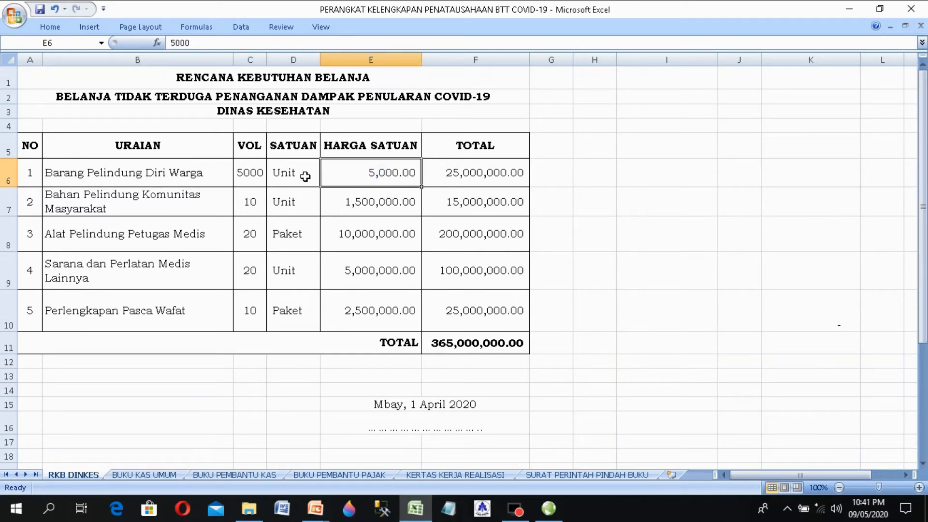
left_click(251, 175)
left_click(381, 174)
Step: Enter the 25,000,000 mask expense in F7 of BUKU KAS UMUM
left_click(144, 474)
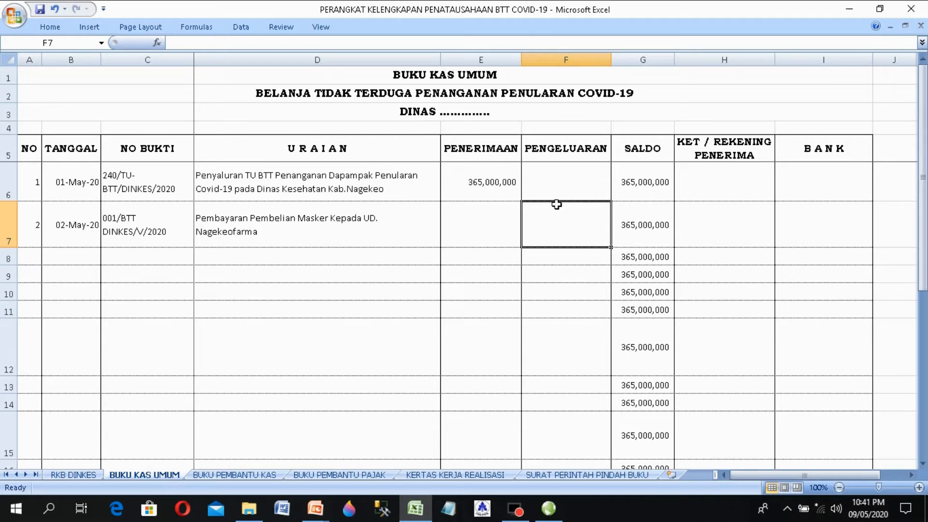
type("2")
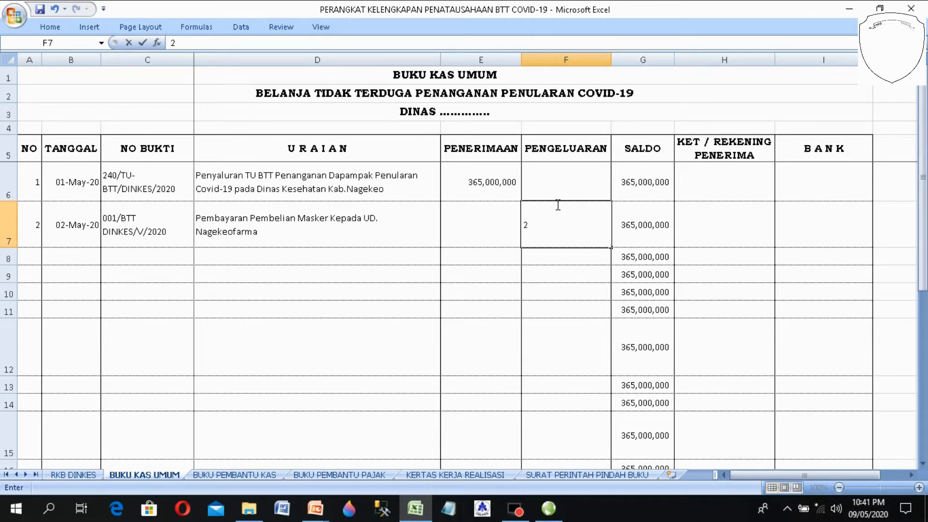
type("5000")
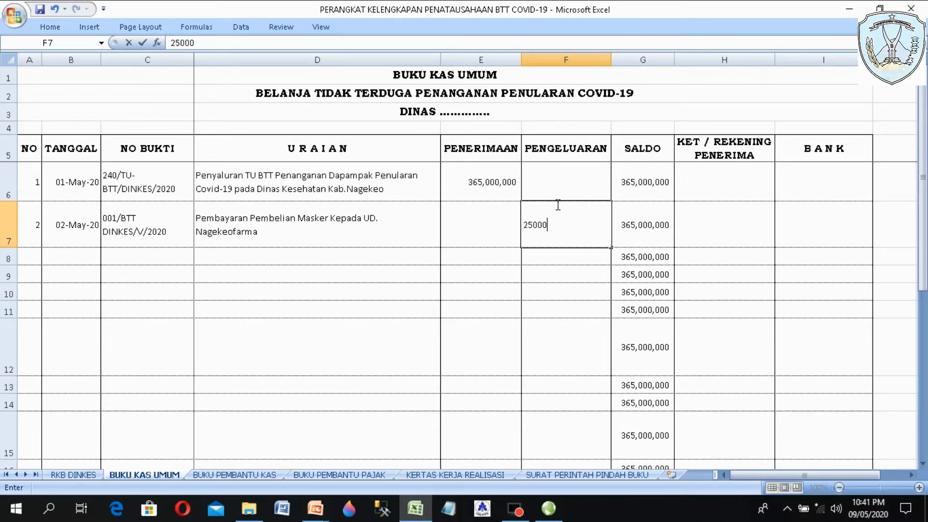
type("000")
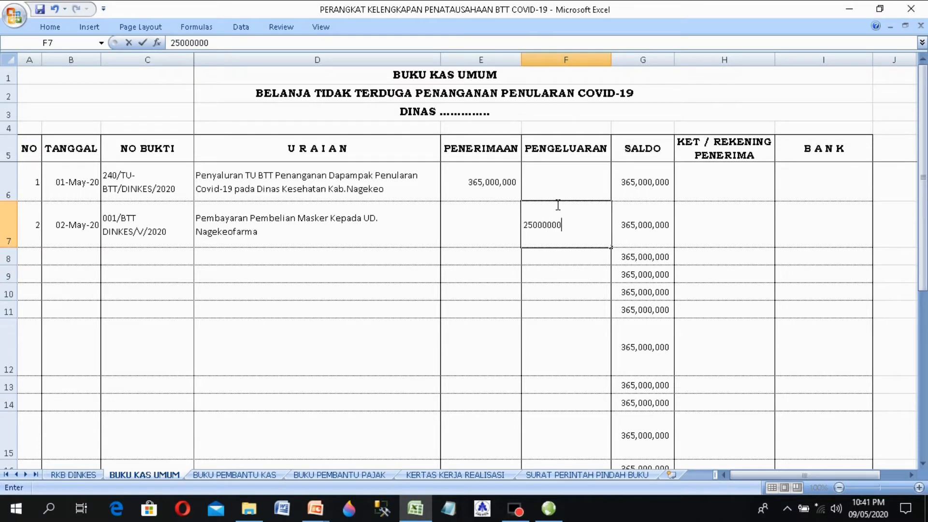
key("Return")
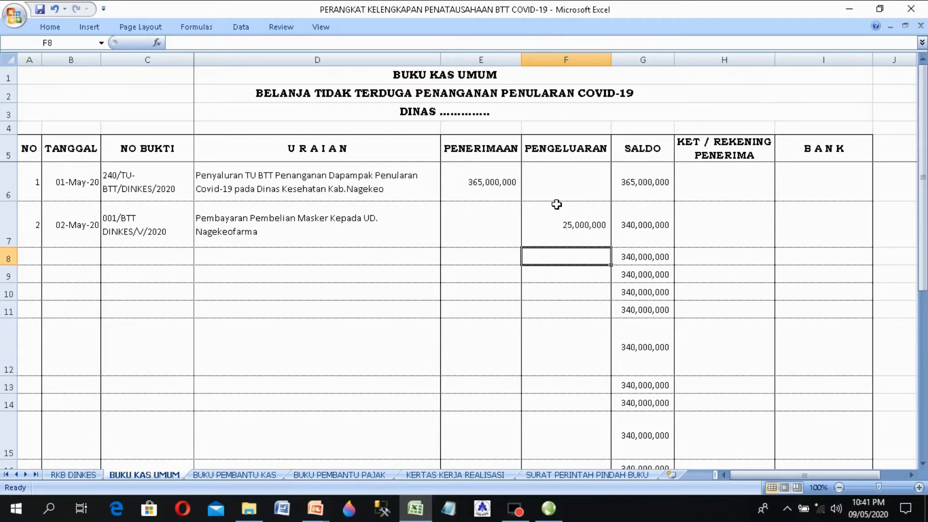
left_click(595, 224)
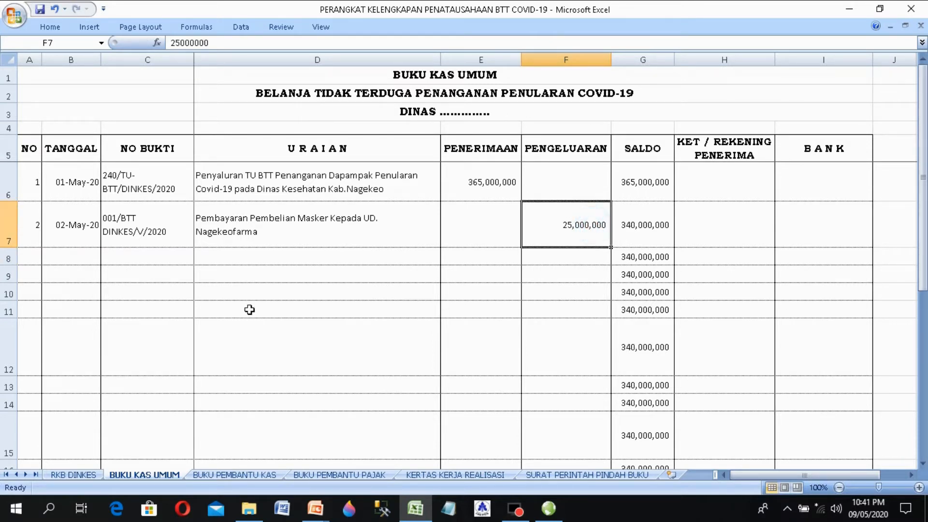
left_click(67, 258)
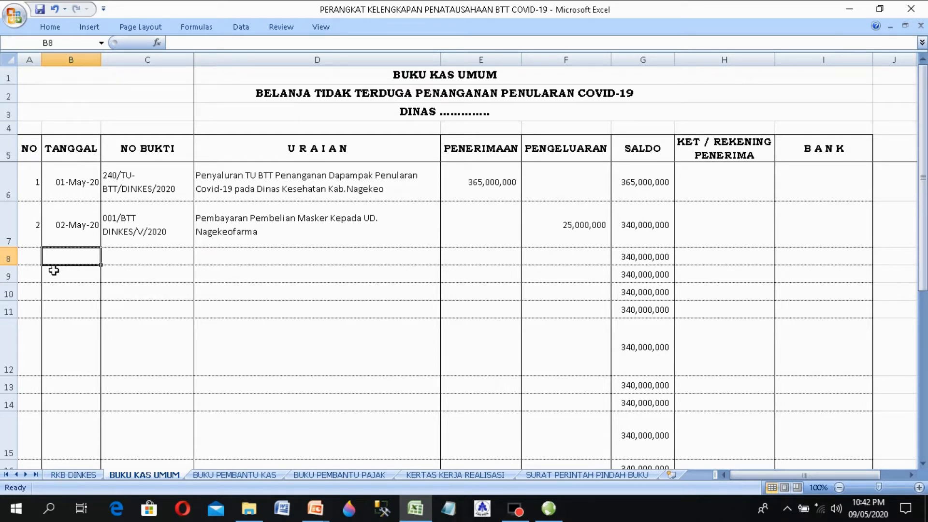
Step: Copy the proof number 001/BTT DINKES/V/2020 from C7 into C8
left_click(602, 242)
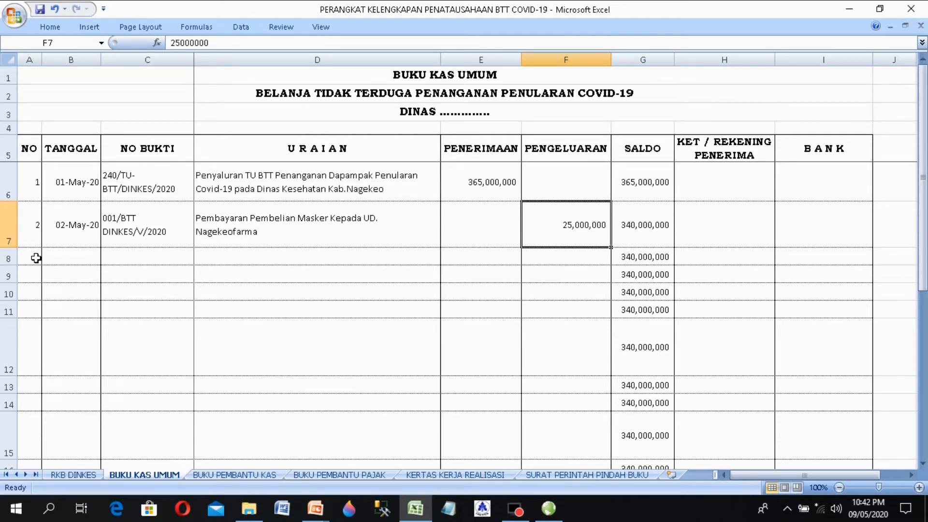
left_click(166, 257)
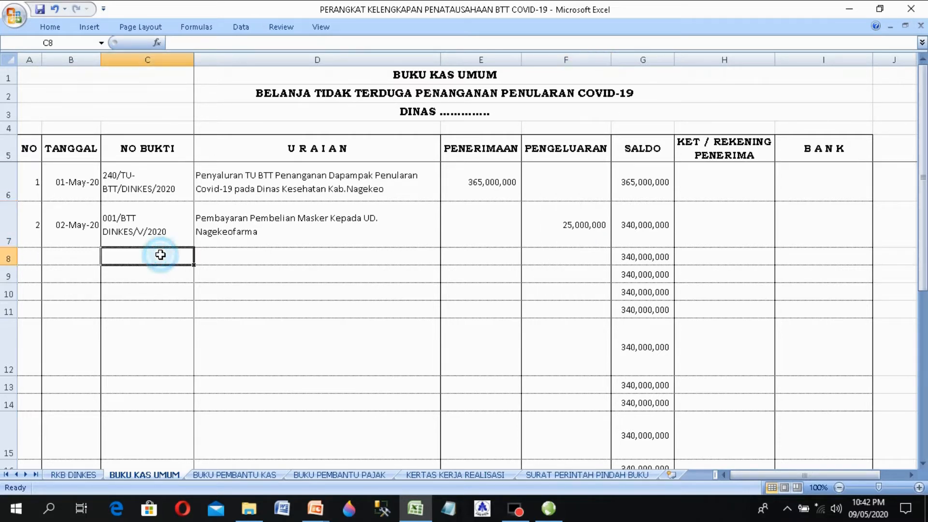
left_click(143, 234)
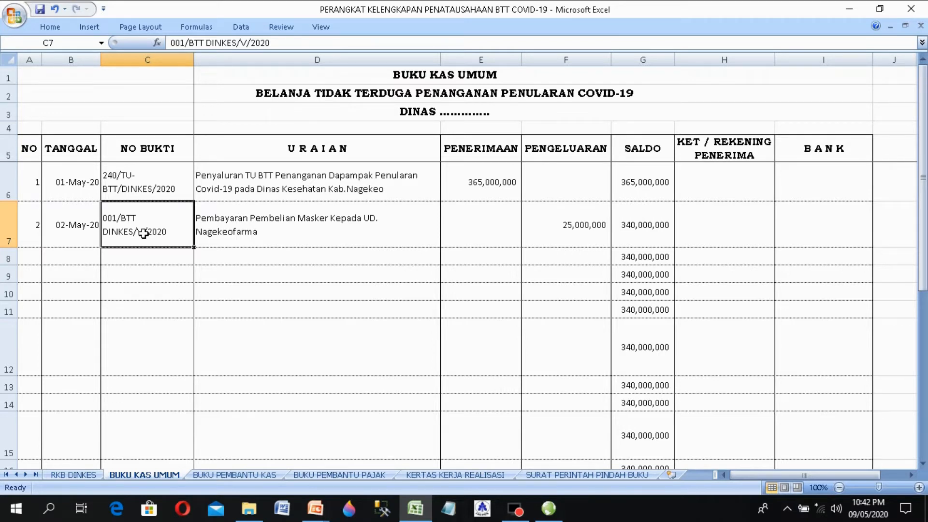
double_click(147, 232)
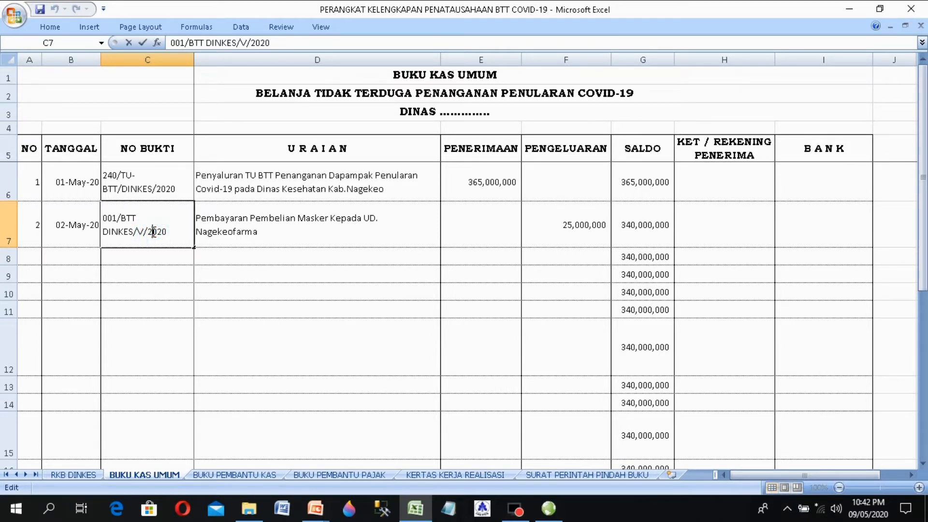
left_click(120, 288)
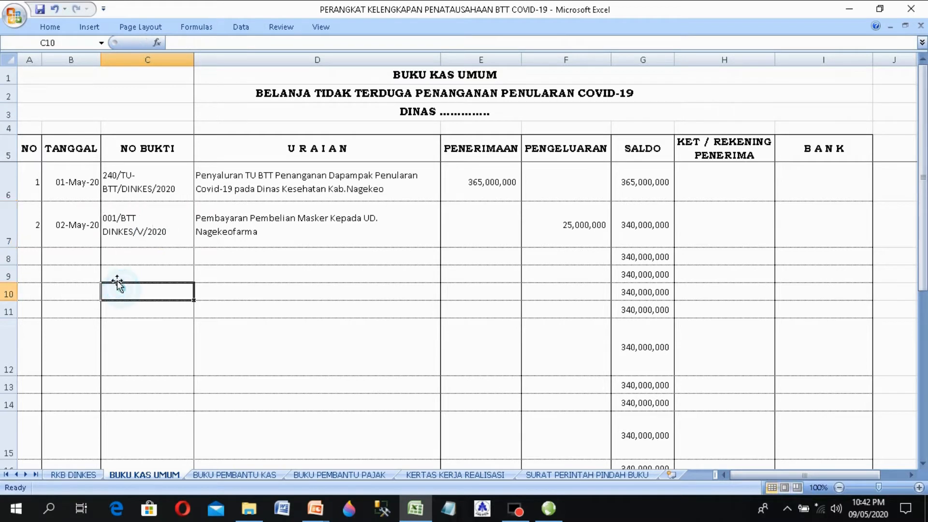
double_click(129, 228)
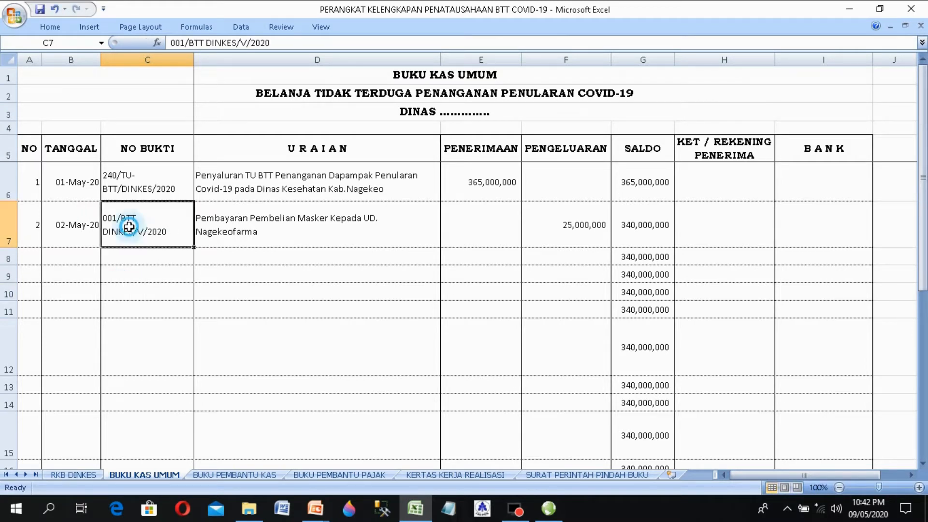
left_click_drag(169, 233, 81, 207)
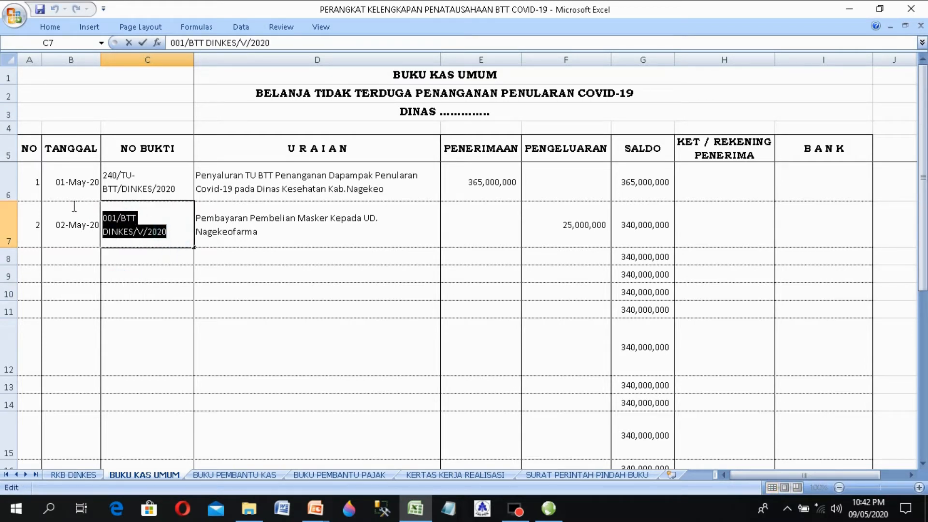
right_click(118, 224)
left_click(147, 245)
left_click(143, 258)
right_click(143, 257)
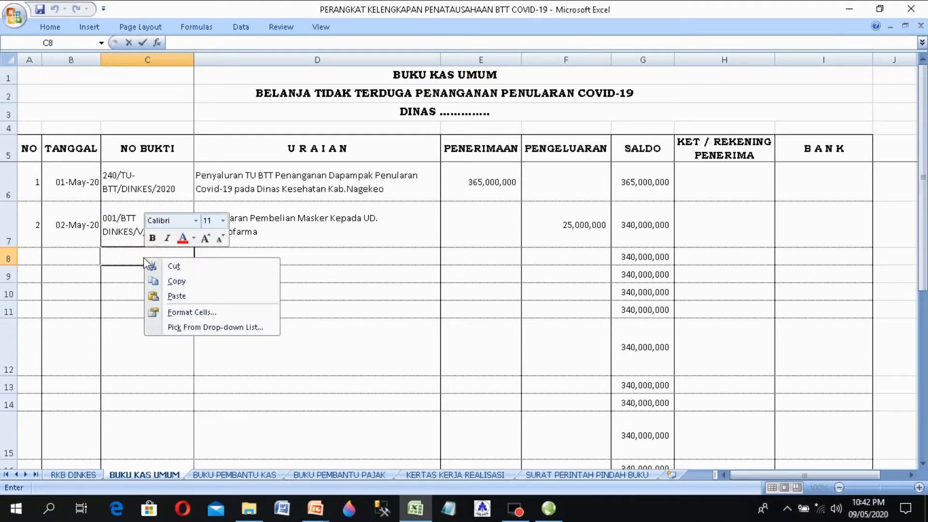
left_click(176, 297)
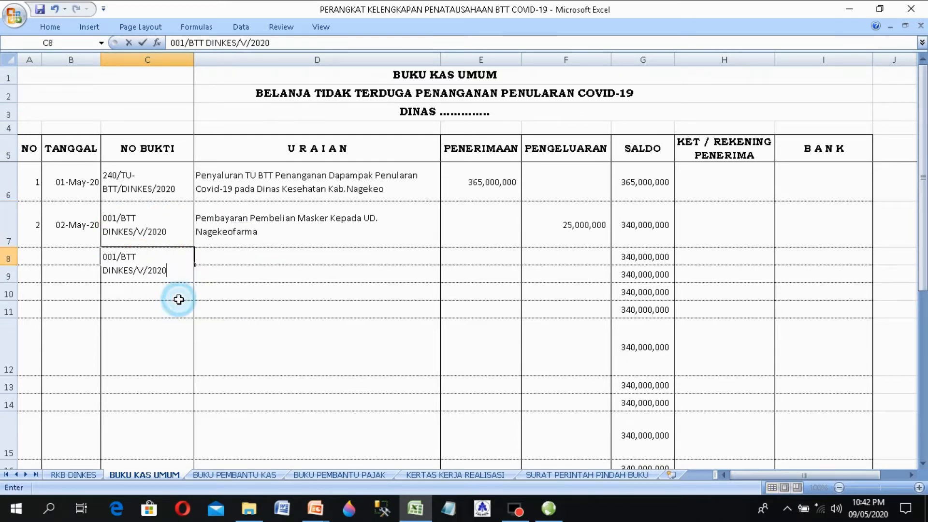
left_click(210, 336)
Step: Make row 8 about 37.5 points tall and wrap its proof number onto two lines
left_click(156, 255)
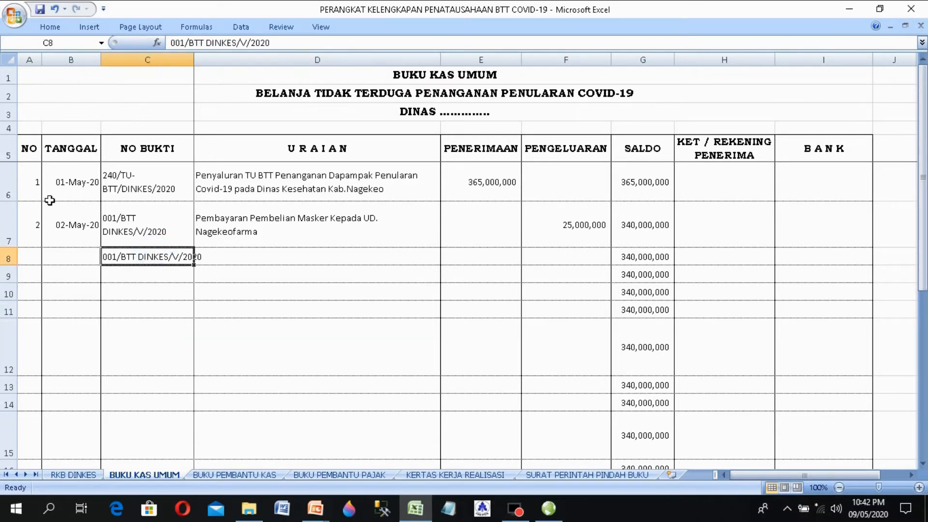
left_click_drag(7, 265, 13, 281)
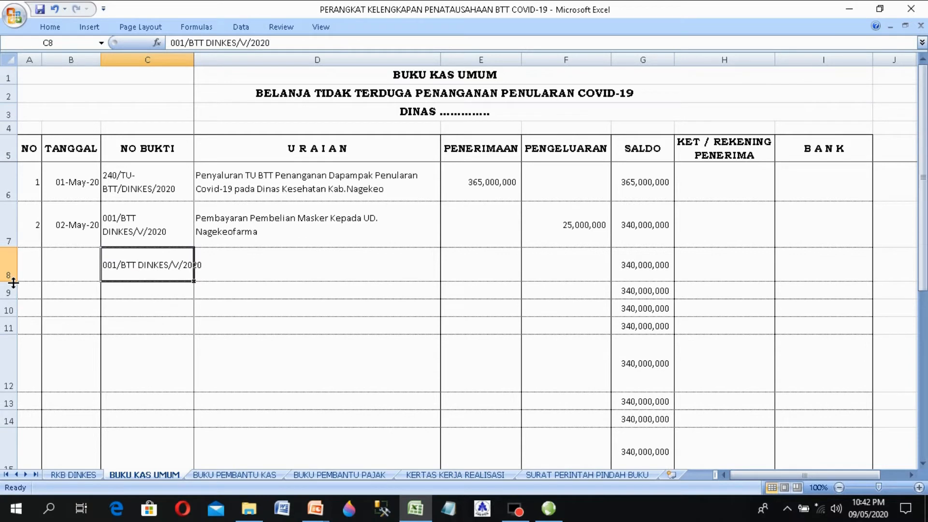
left_click(48, 31)
left_click(358, 50)
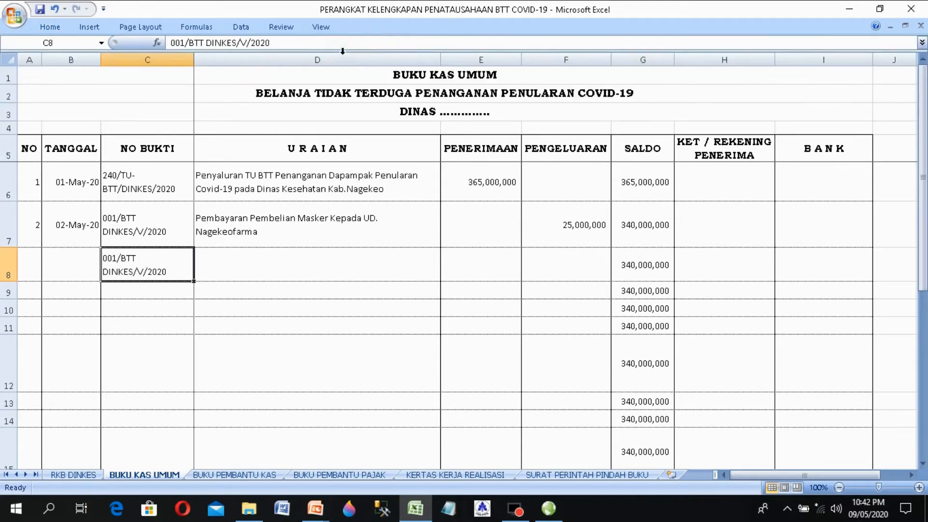
Step: Enter 'Pemungutan PPn' in D8 with a 2,000,000 receipt in E8
double_click(261, 261)
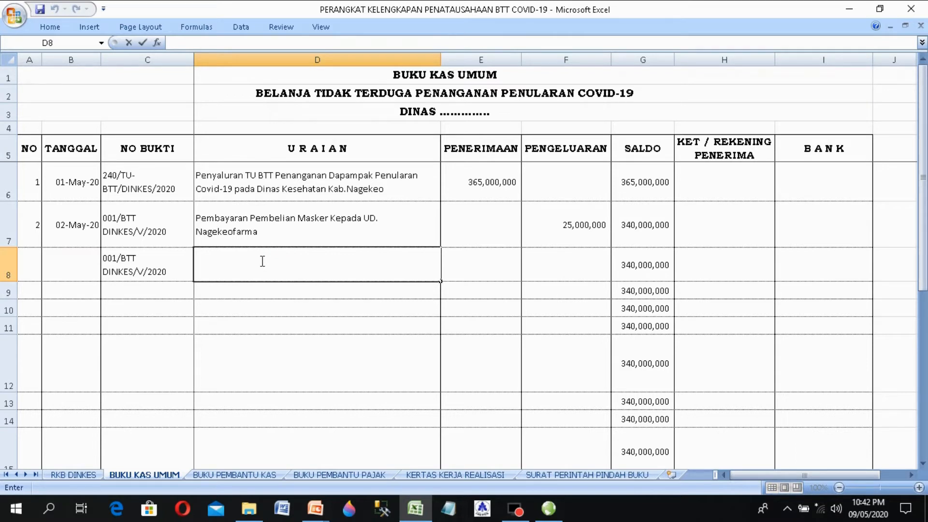
type("Pemunguta")
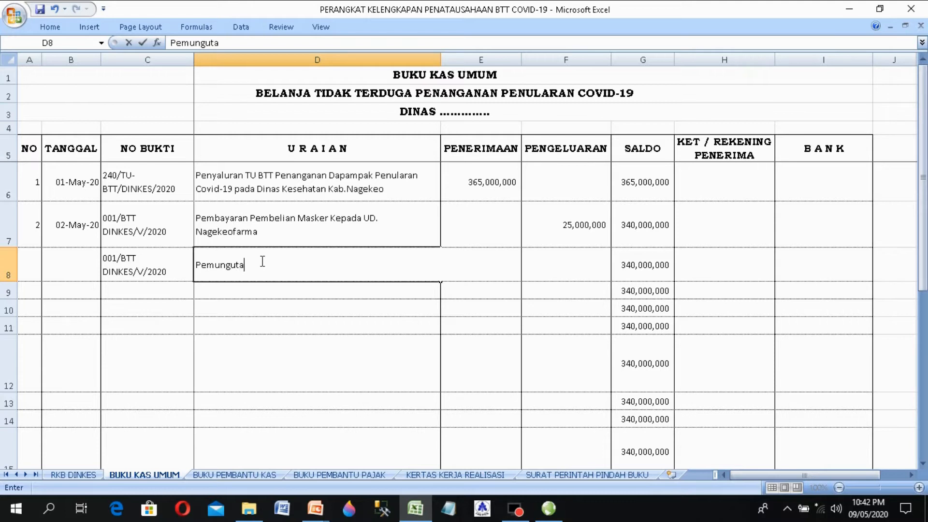
type("n PPn")
key("Tab")
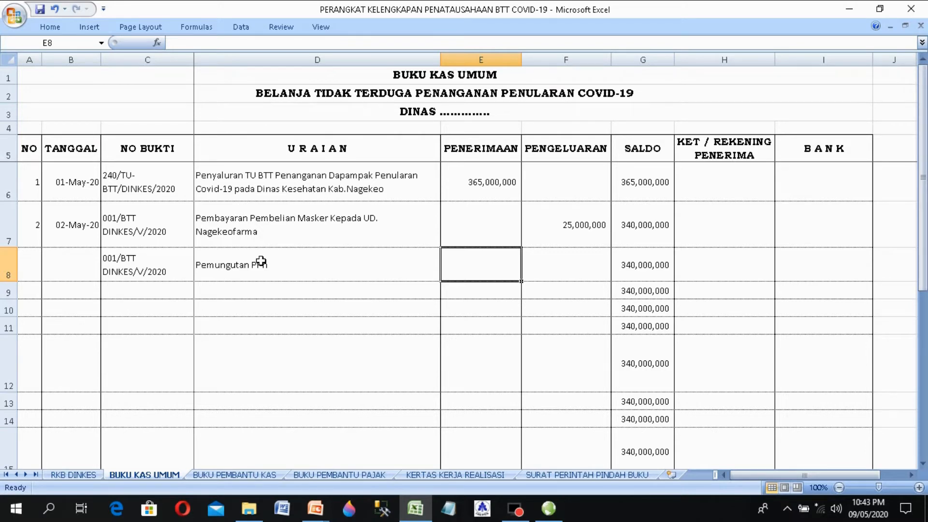
type("200")
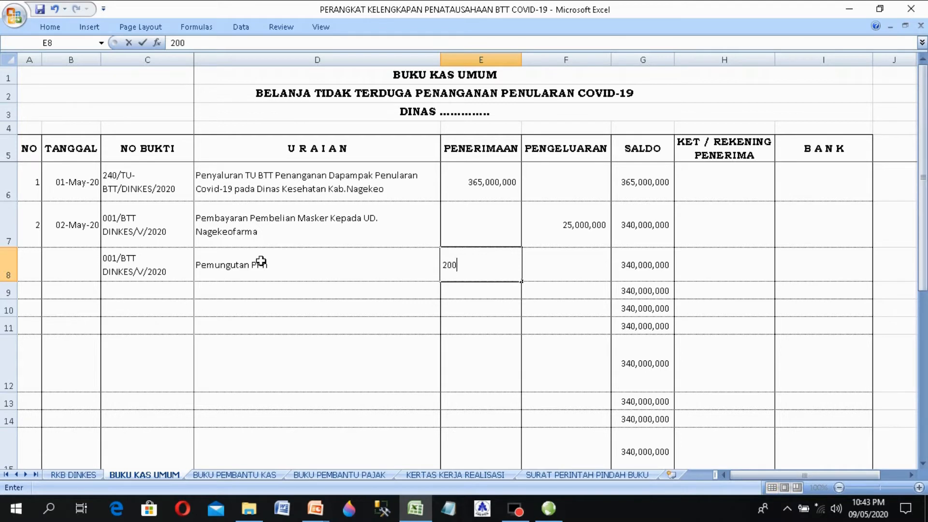
type("0000")
key("Return")
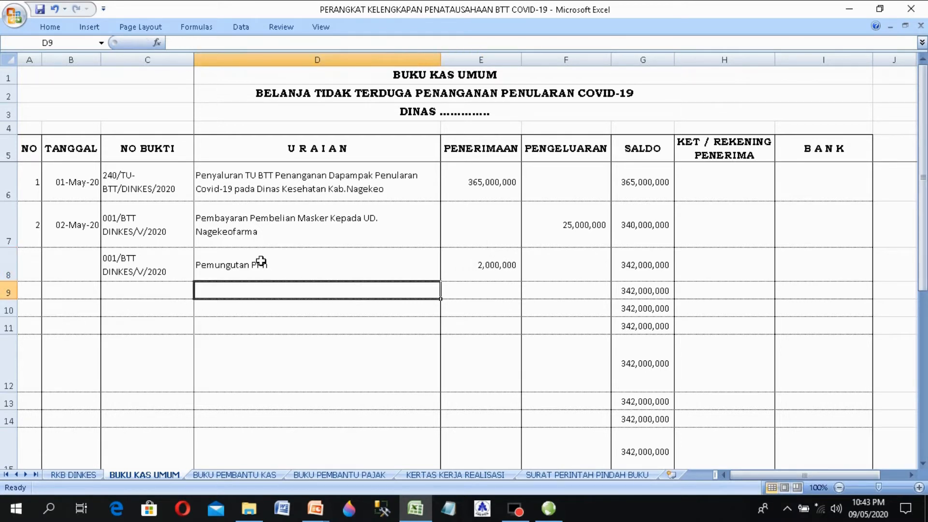
left_click(144, 272)
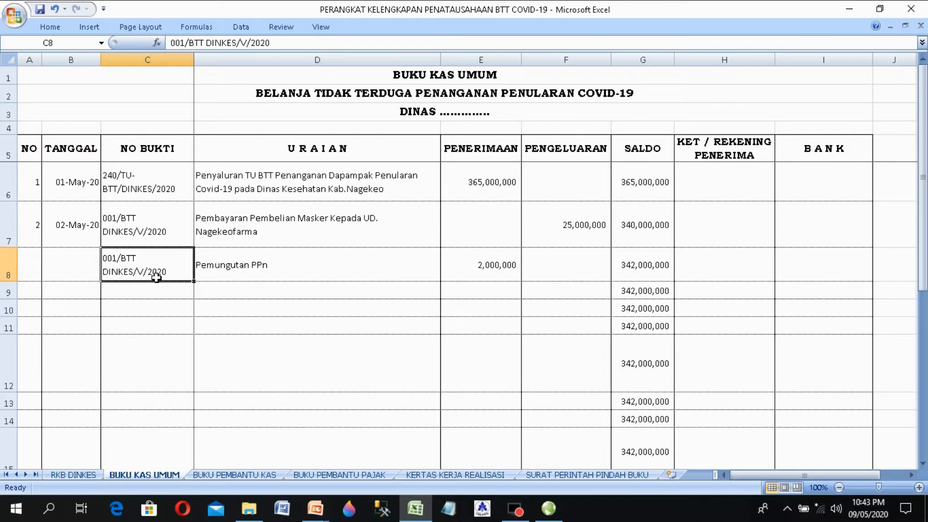
Step: Clear C8, then enter 'Pemungutan PPh 22' with a 500,000 receipt in row 9
key("Delete")
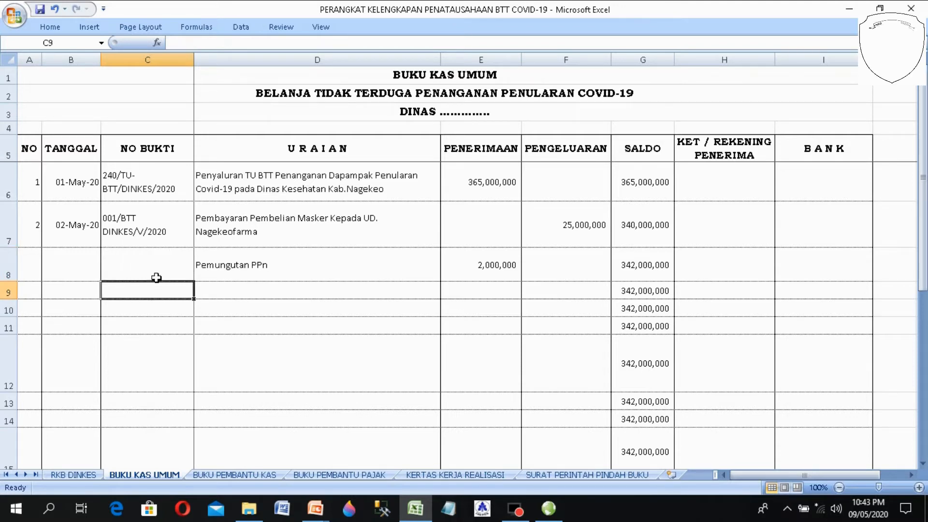
key("Down")
key("Right")
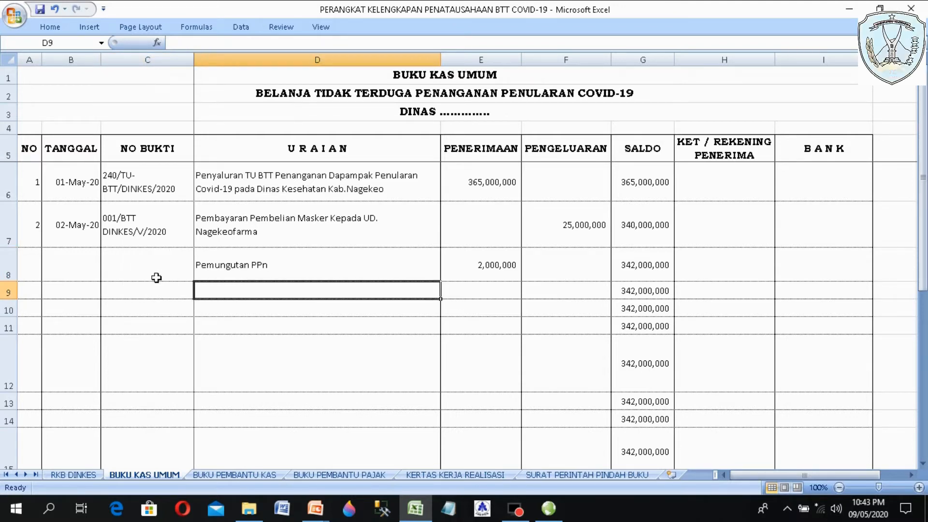
type("P")
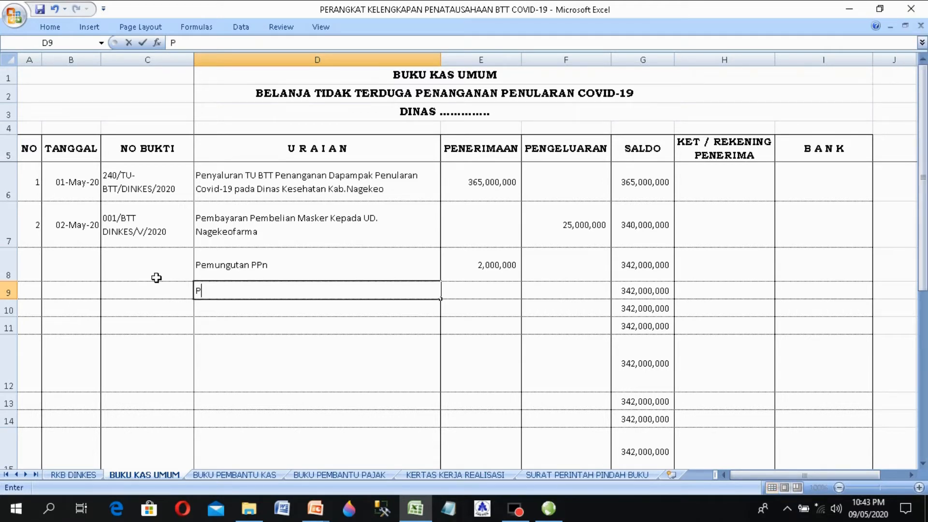
type("emungutan PP")
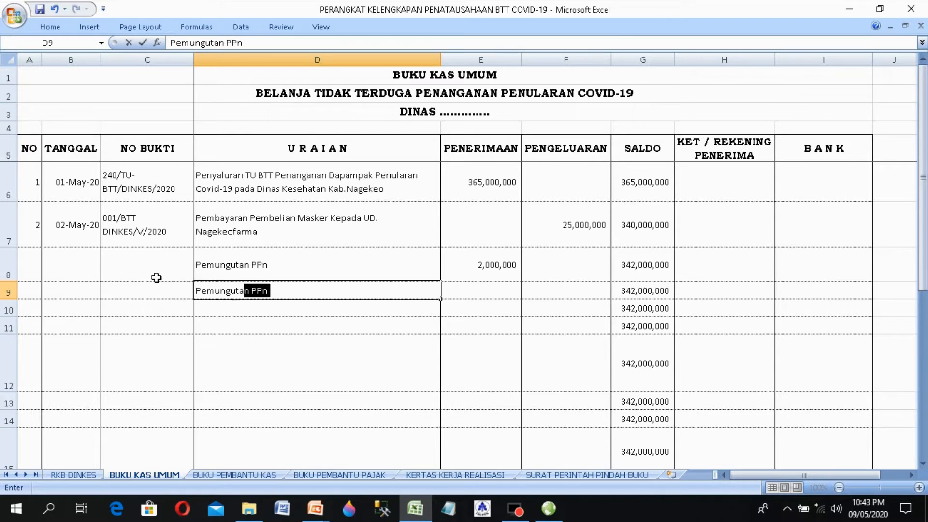
type("h 22")
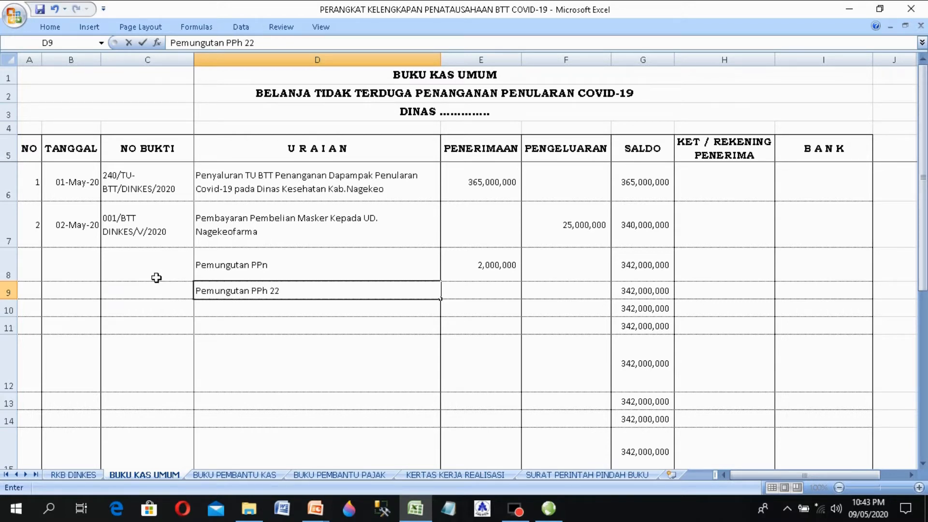
key("Tab")
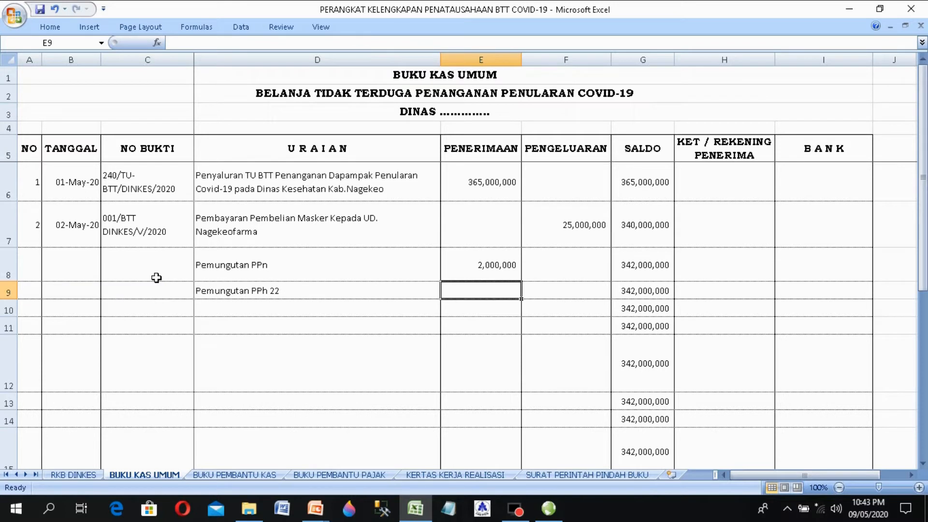
type("500")
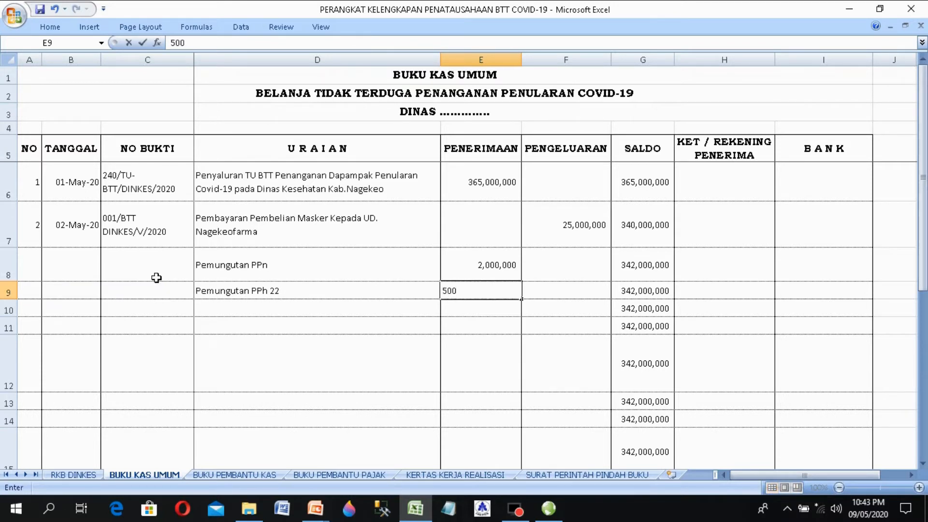
type("000")
key("Return")
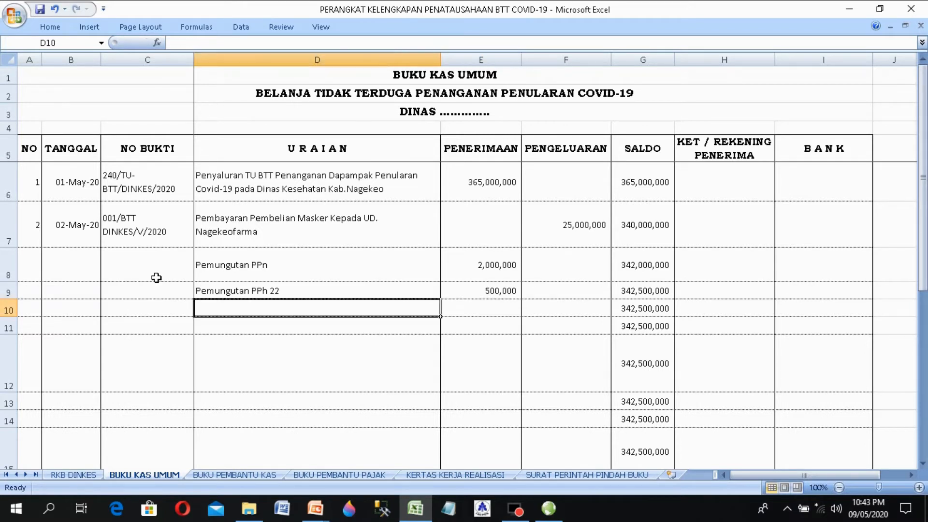
Step: Select the full voucher number text in C7 to copy it
key("Up")
key("Up")
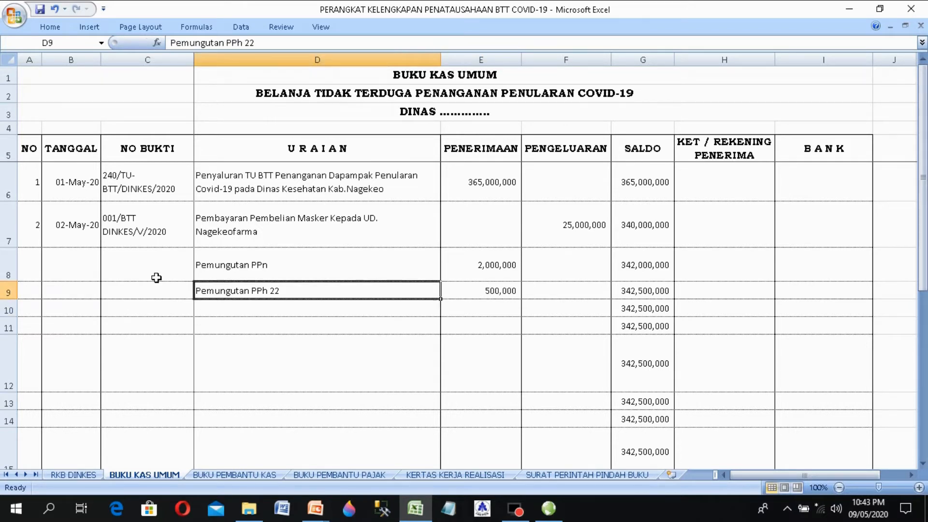
key("Down")
key("Down")
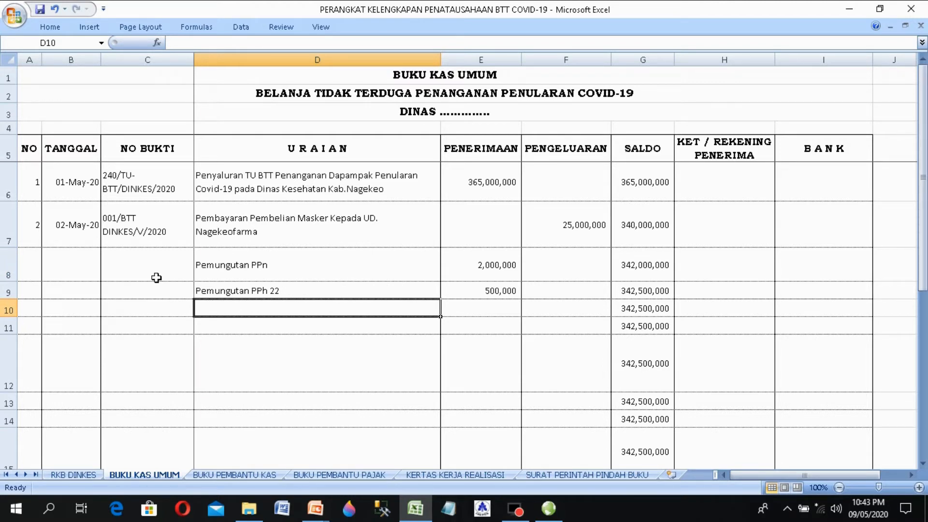
key("Left")
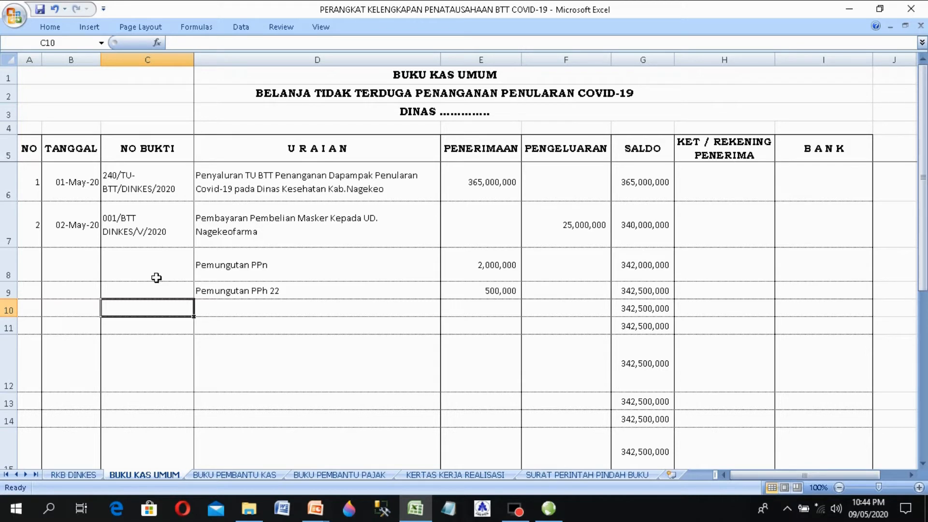
double_click(144, 232)
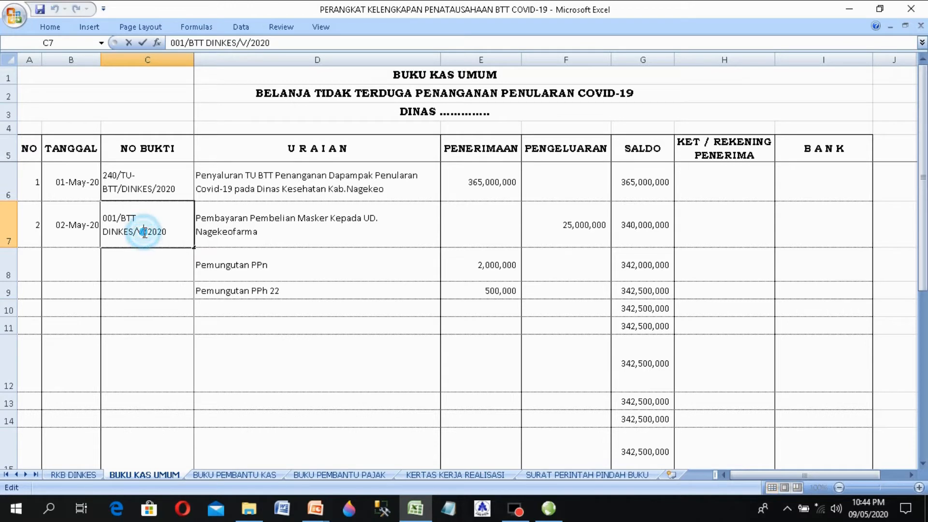
left_click_drag(169, 232, 65, 179)
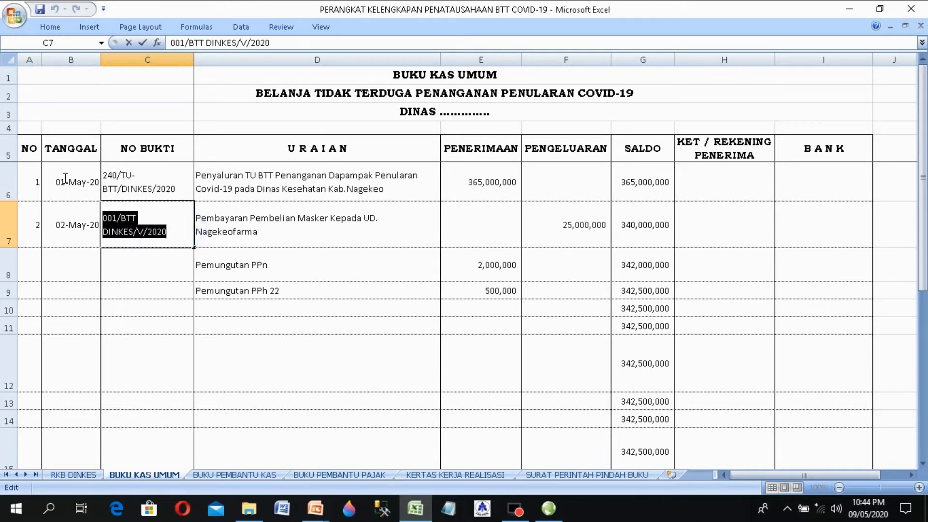
right_click(120, 227)
Step: Paste voucher 002/BTT DINKES/V/2020 into C10, heighten row 10 and wrap the text
left_click(152, 251)
left_click(162, 308)
right_click(163, 313)
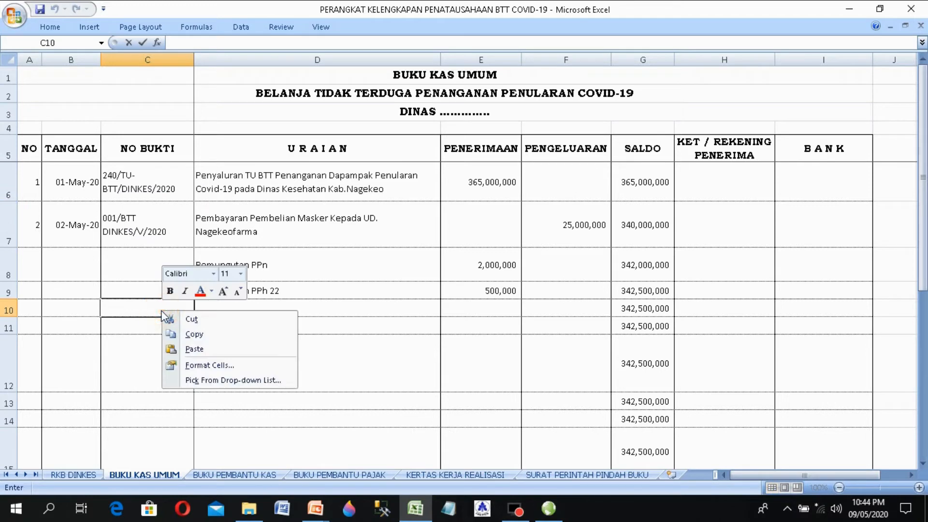
left_click(194, 349)
double_click(113, 310)
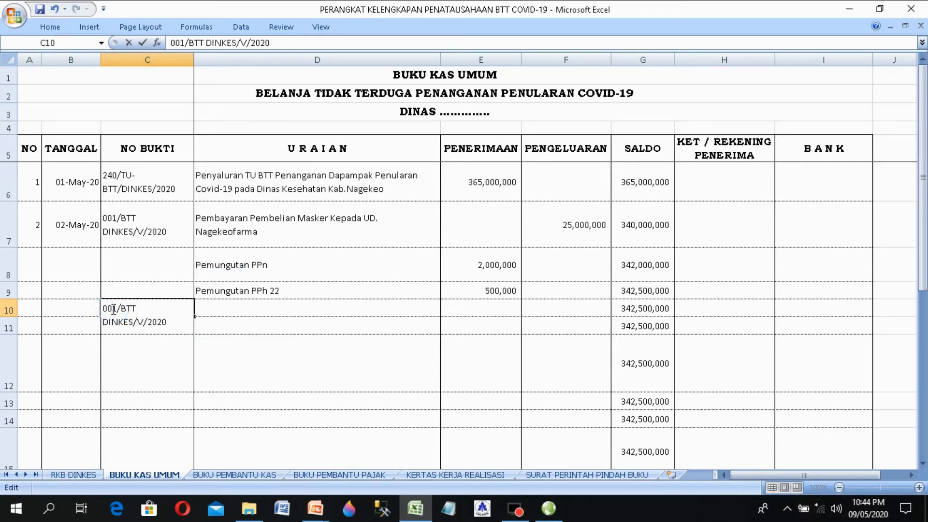
key("Return")
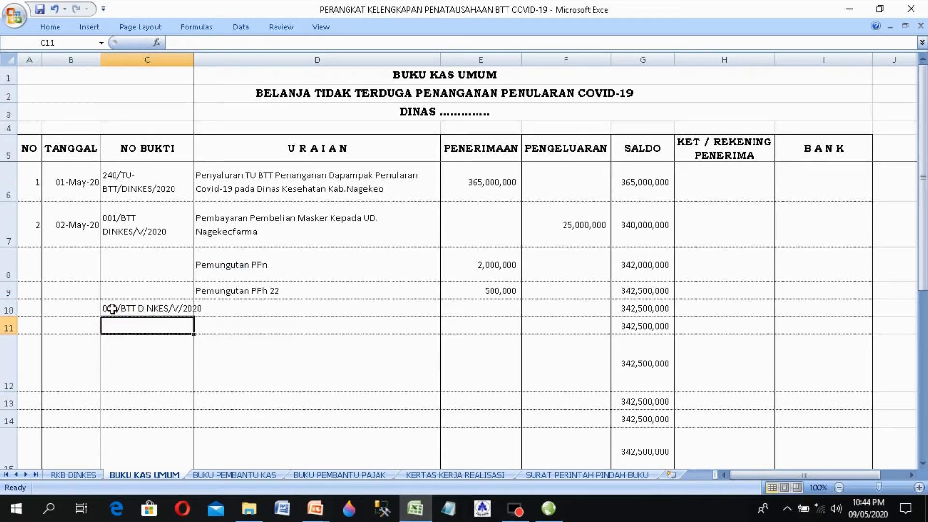
left_click(112, 308)
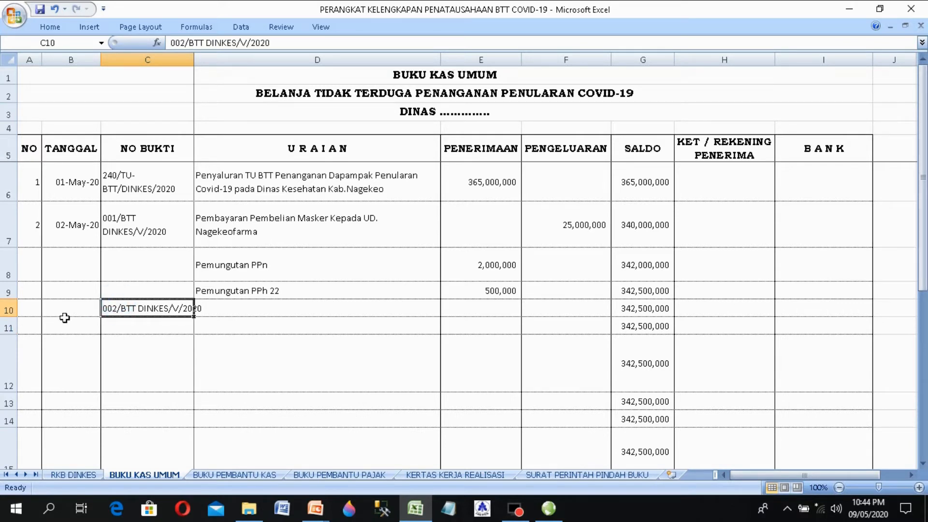
left_click_drag(3, 317, 2, 338)
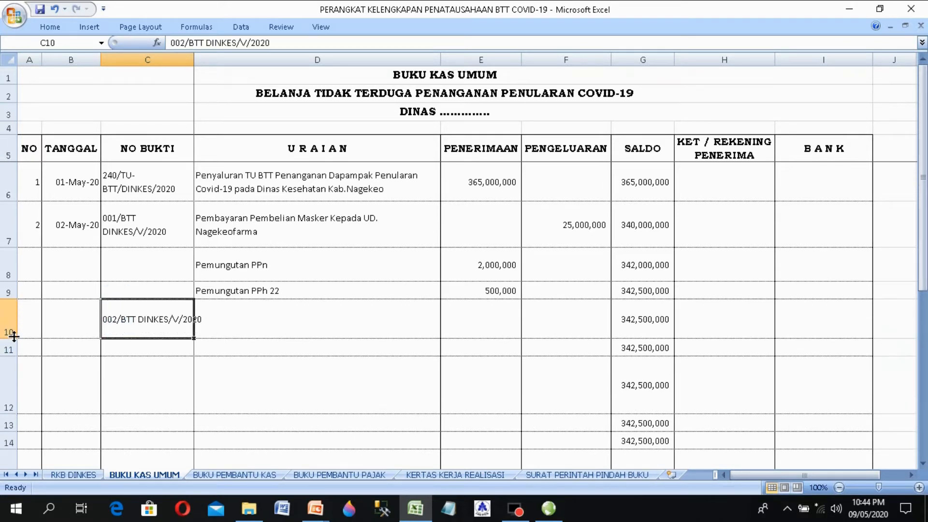
left_click(53, 22)
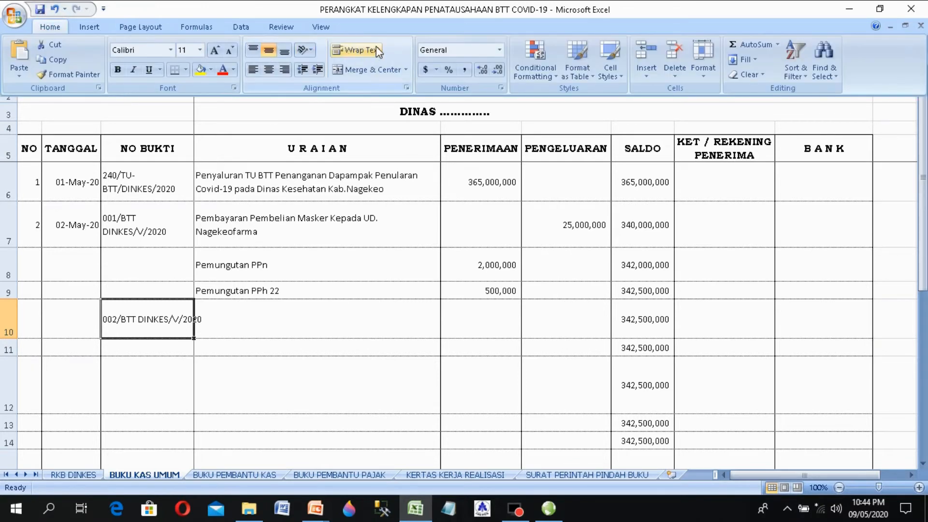
left_click(356, 49)
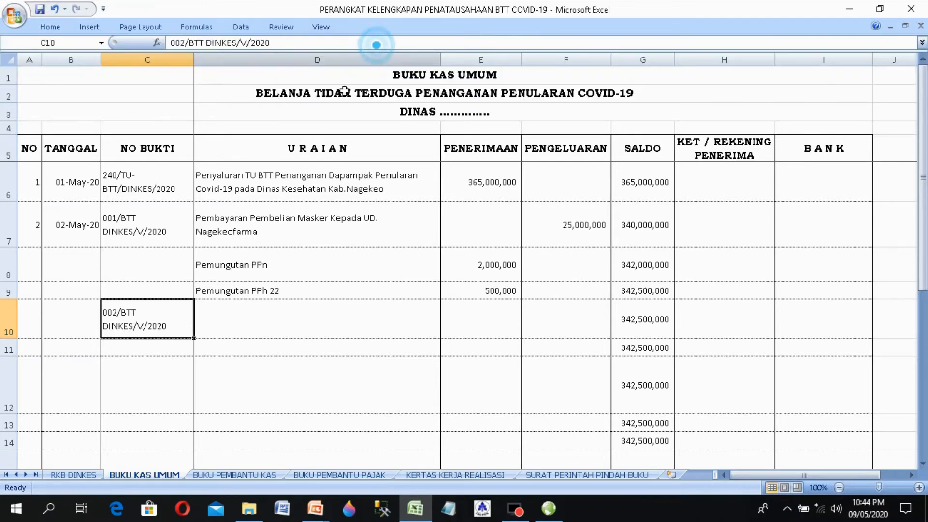
Step: Enter 'Penyetoran PPn' in D10 with a 2,000,000 expenditure in F10
left_click(221, 329)
type("Penye")
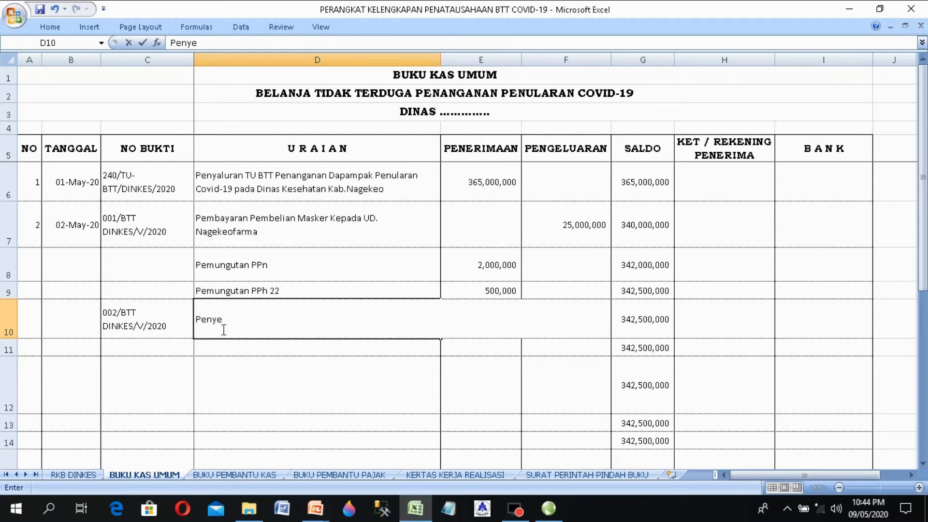
type("toran PPn")
key("Tab")
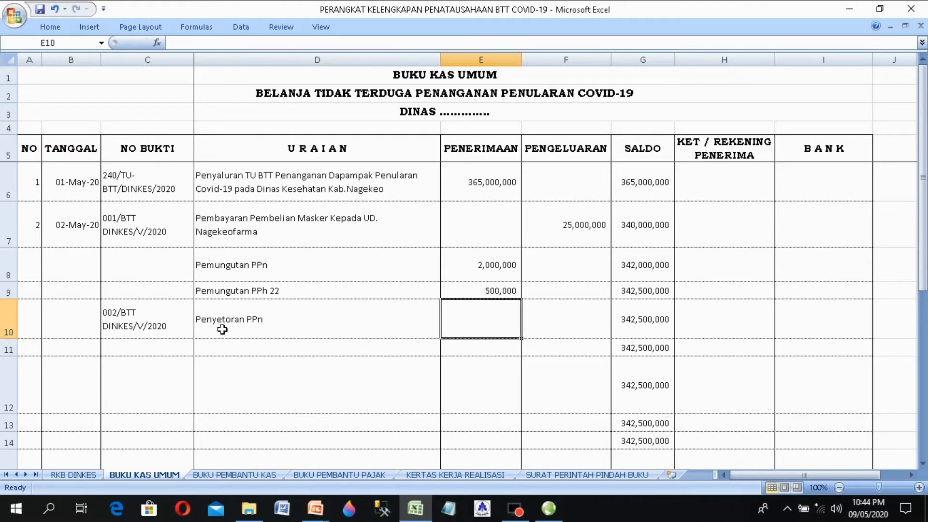
key("Tab")
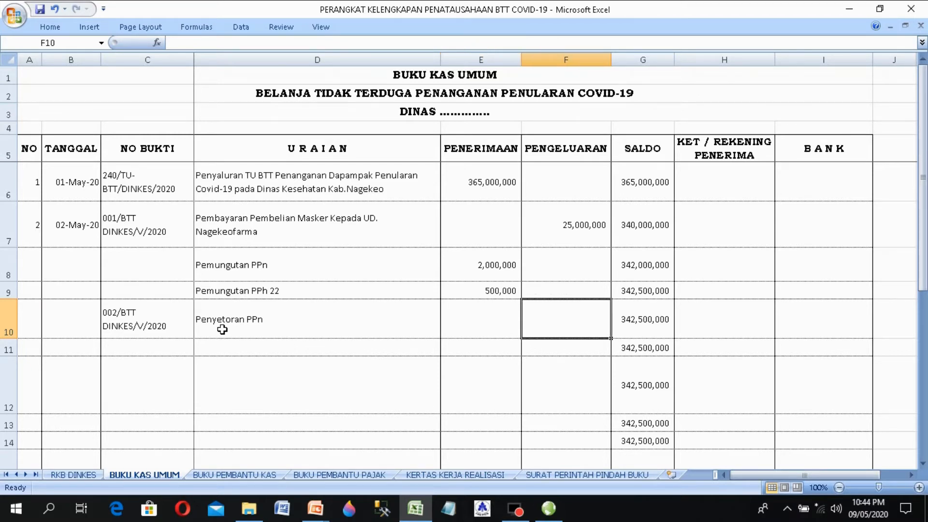
type("2,000,0")
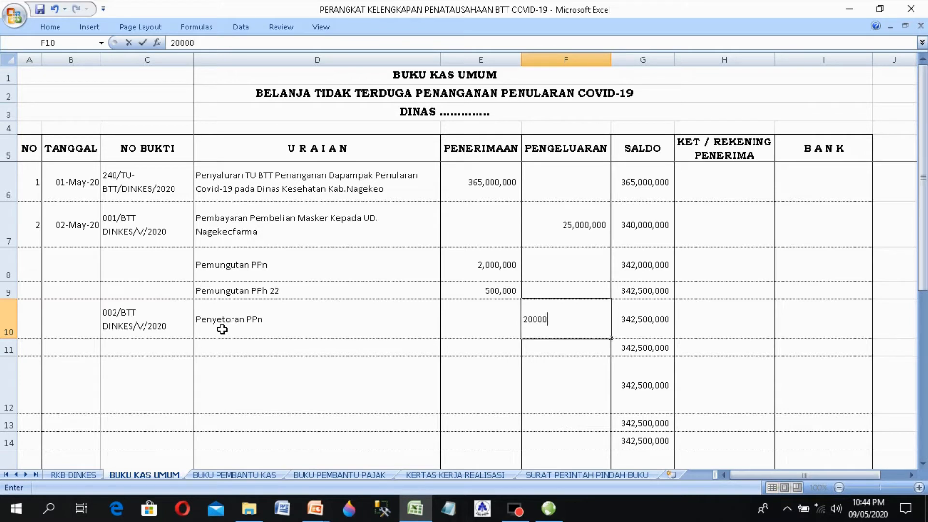
type("00")
key("Return")
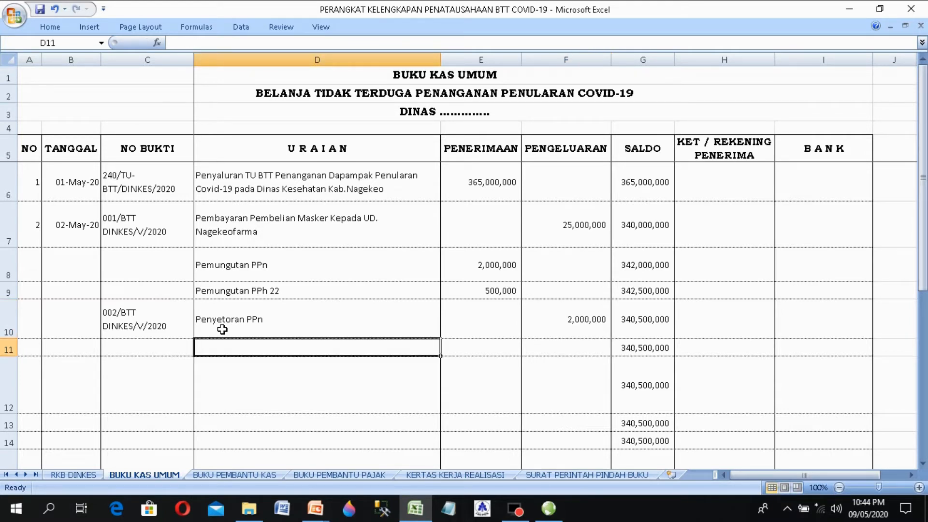
key("Left")
Step: Copy voucher number 002/BTT DINKES/V/2020 from C10 into C11
left_click(143, 330)
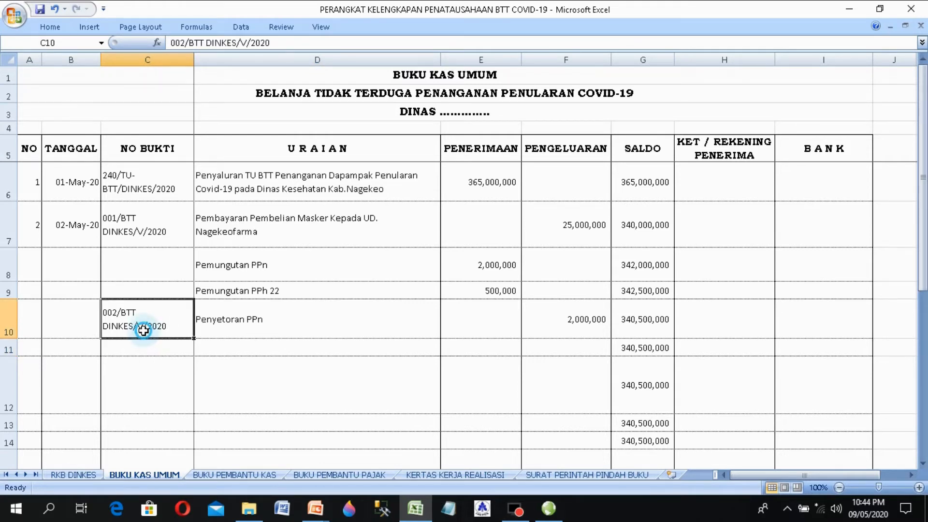
double_click(143, 330)
left_click_drag(168, 327, 58, 307)
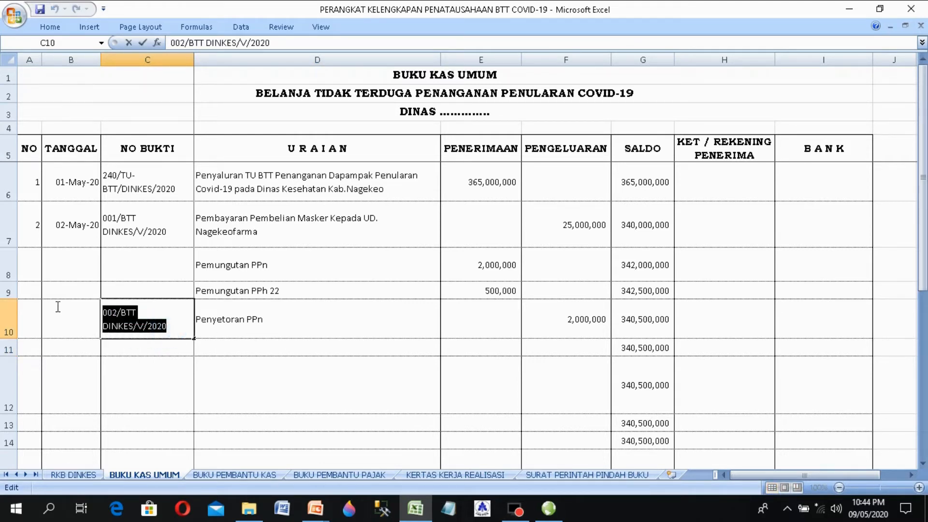
right_click(117, 319)
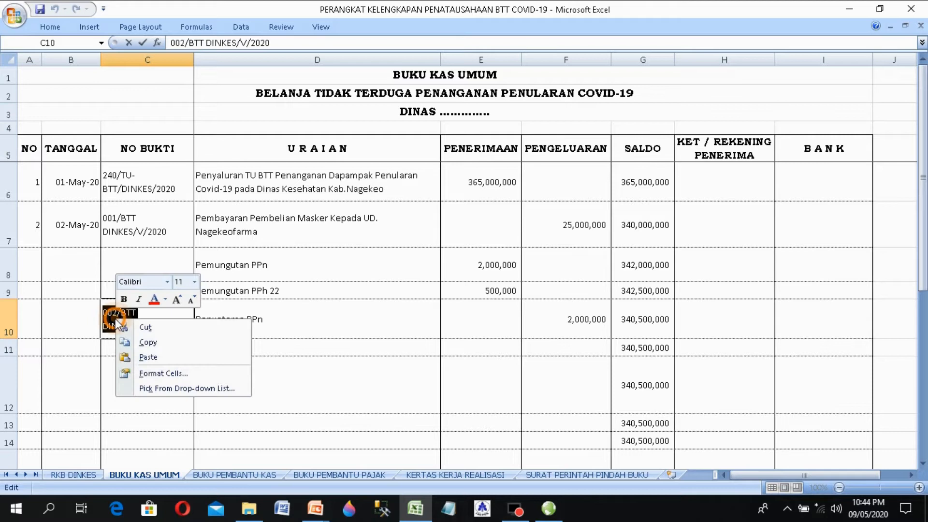
left_click(145, 343)
double_click(145, 348)
right_click(146, 347)
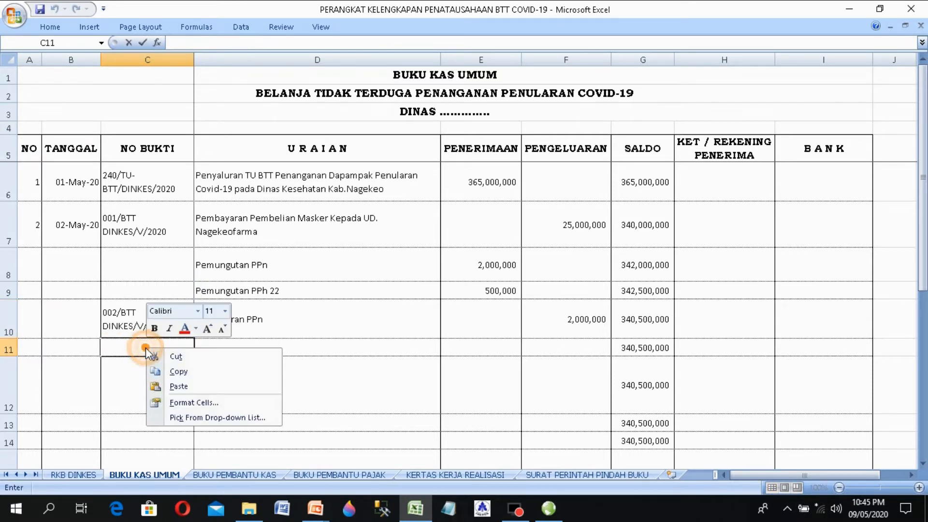
left_click(178, 387)
left_click(124, 431)
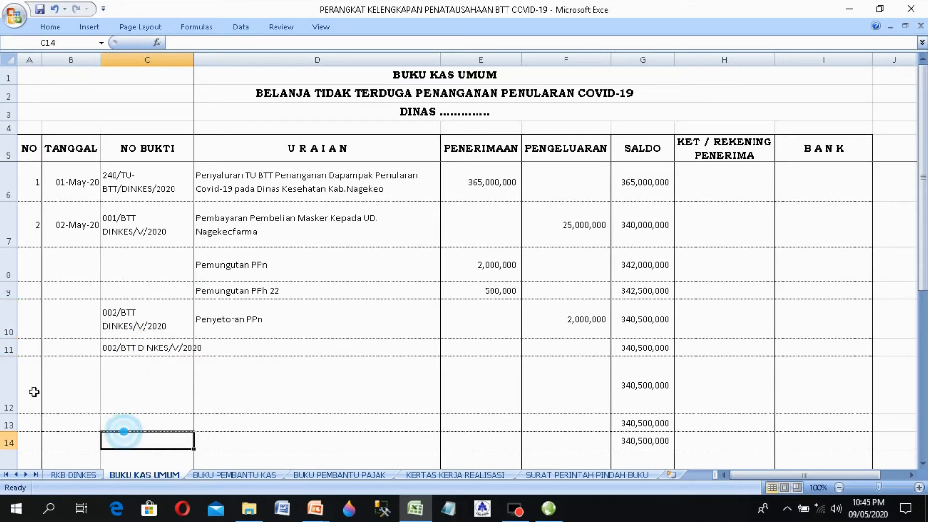
Step: Adjust row height, wrap C11, and change its voucher to 003/BTT DINKES/V/2020
left_click_drag(10, 414, 14, 369)
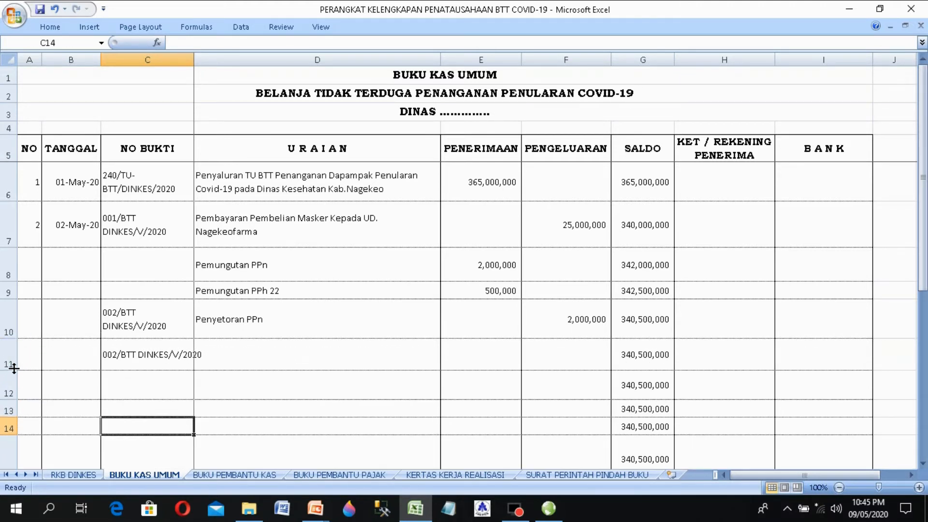
left_click(142, 361)
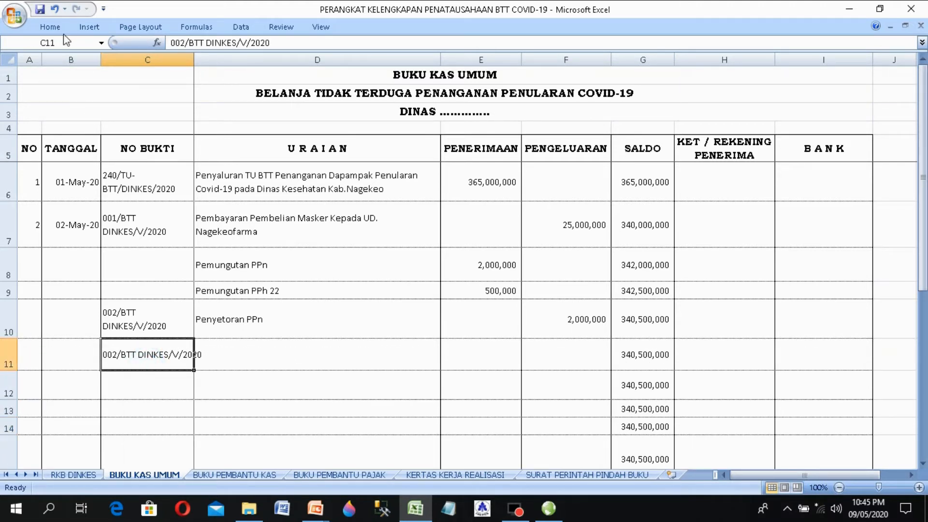
left_click(53, 27)
left_click(339, 47)
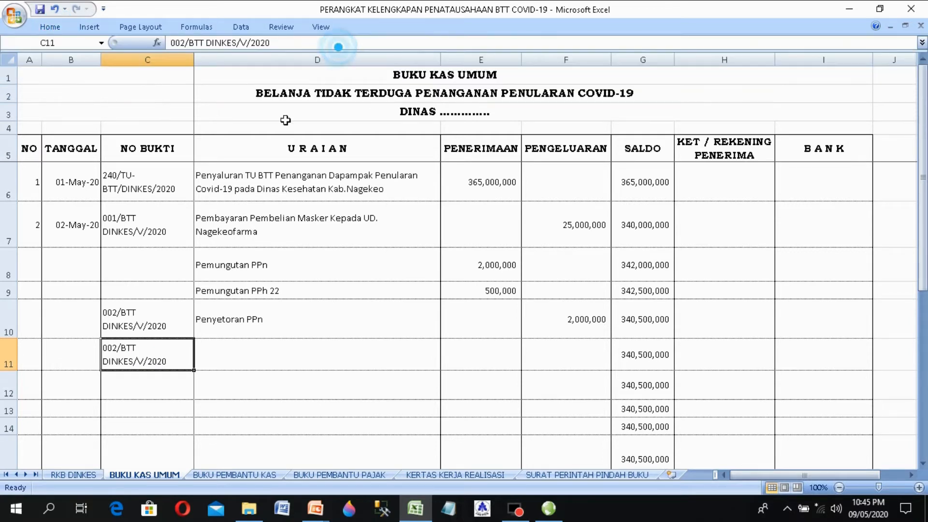
double_click(112, 348)
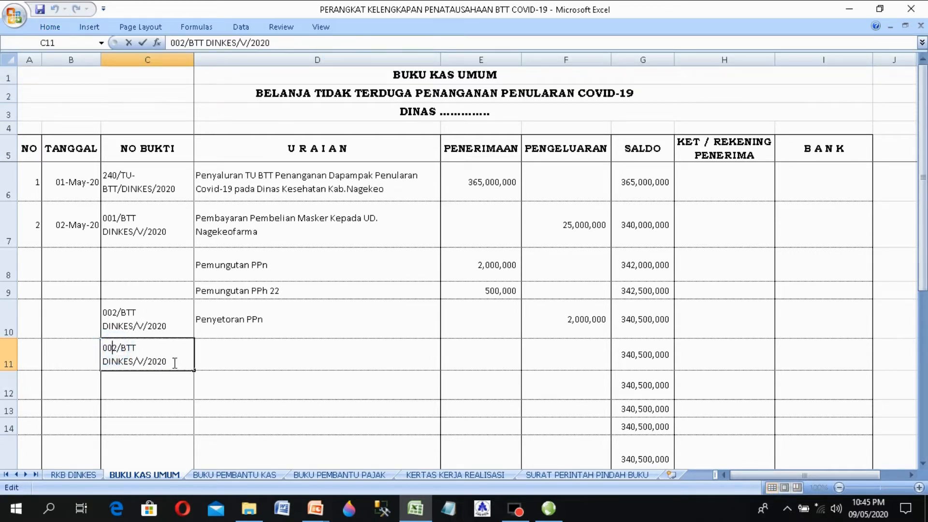
key("Delete")
type("3")
key("Tab")
Step: Enter 'Penyetoran PPh 22' with a 500,000 expenditure in row 11
type("P")
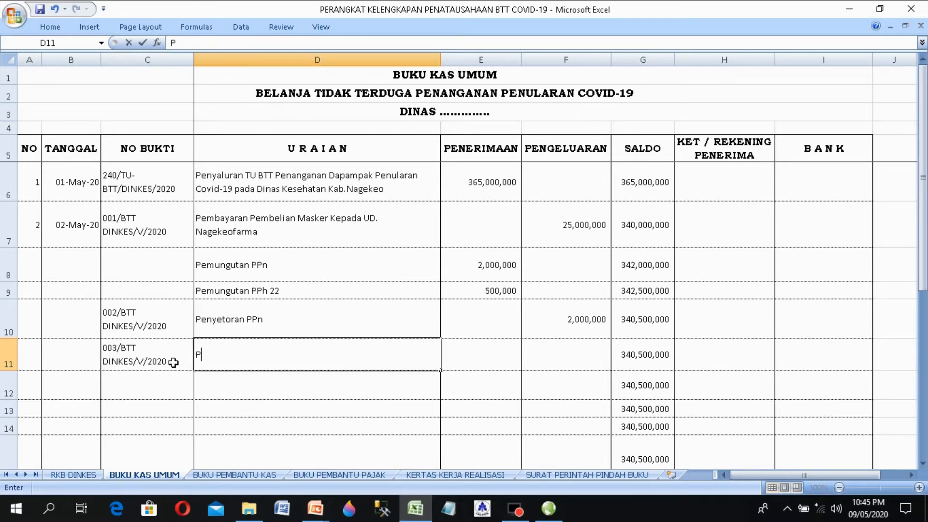
type("enyeto")
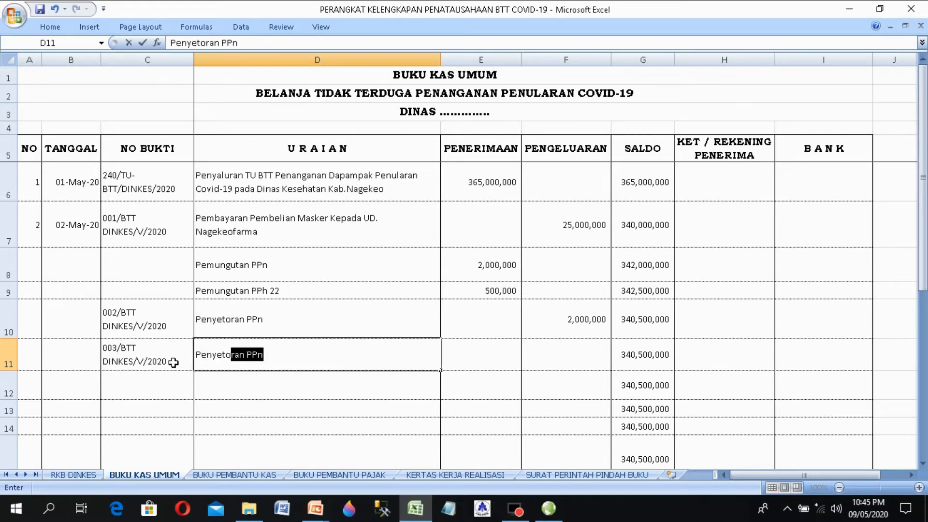
type("ran PPh 22")
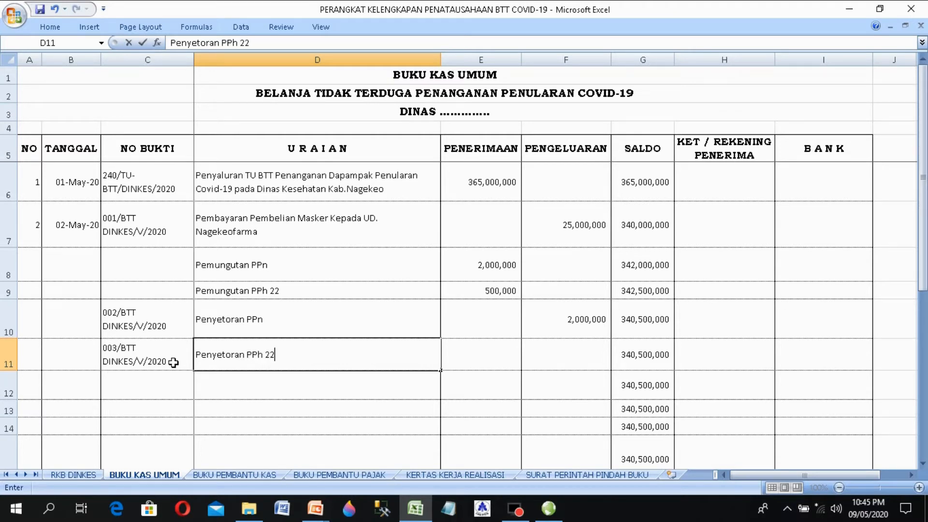
key("Tab")
key("Tab")
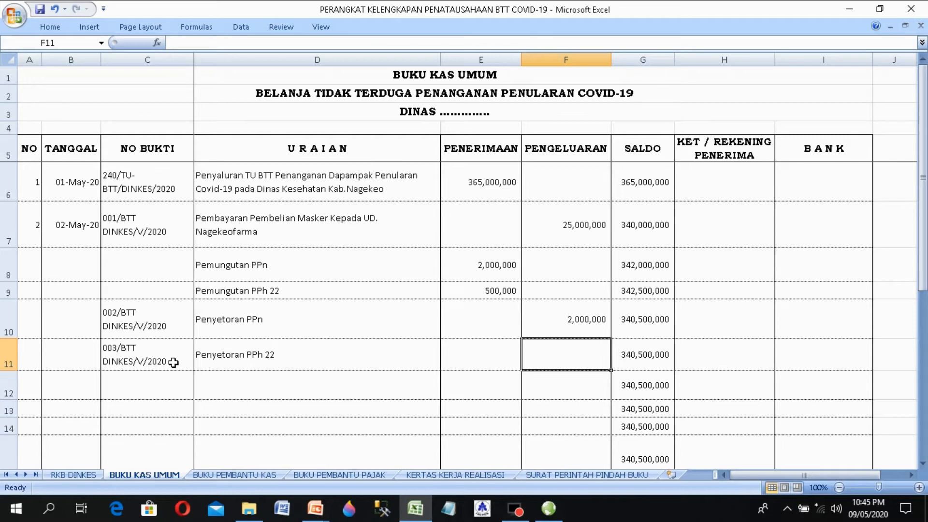
type("500")
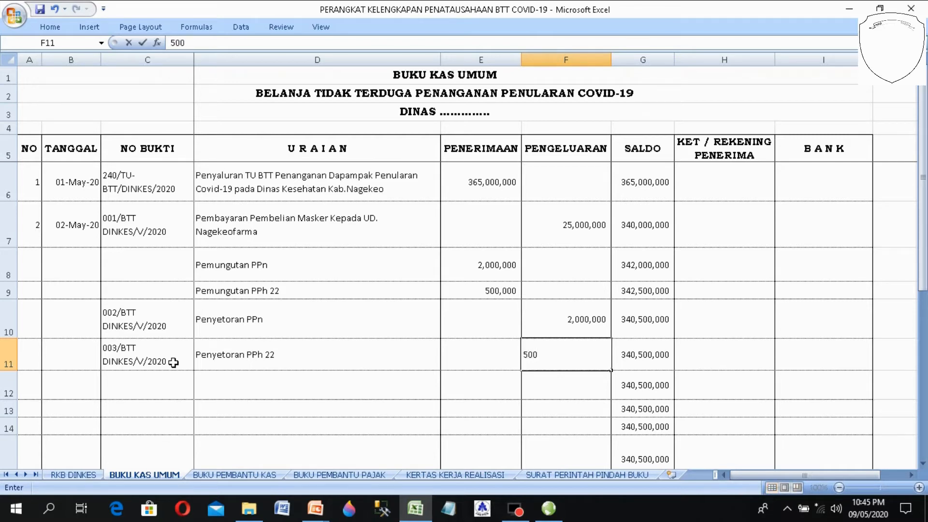
type(",000")
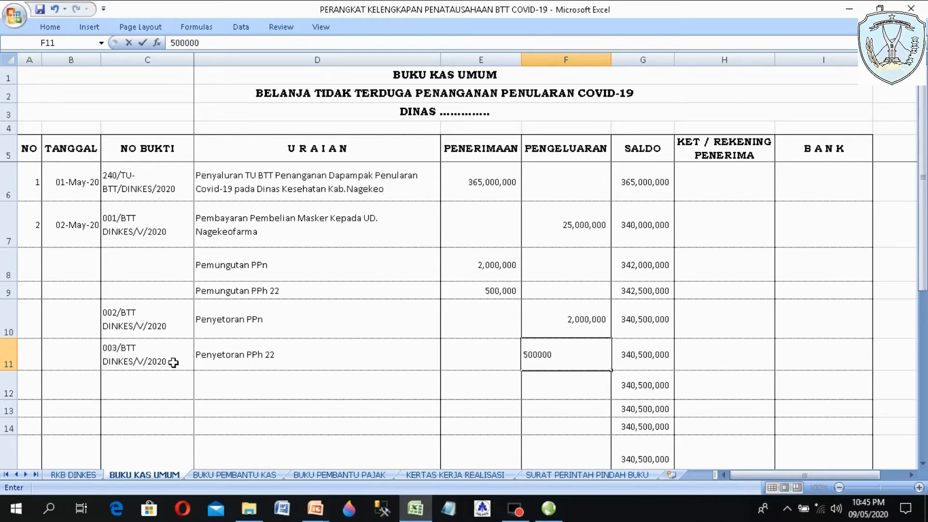
key("Return")
key("Left")
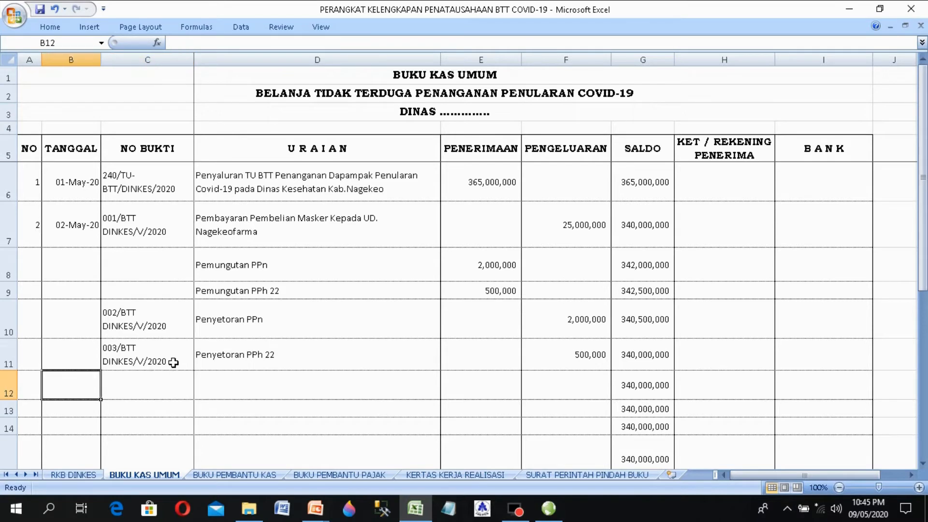
key("Up")
key("Up")
key("Up")
key("Right")
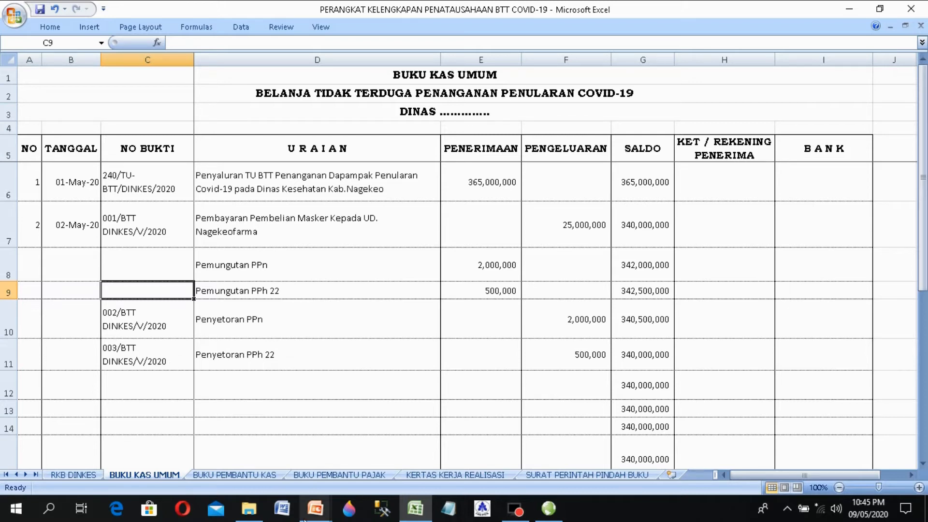
Step: Copy receipt number 001/BTT DINKES/V/2020 from BUKU KAS UMUM into C7 of BUKU PEMBANTU KAS
left_click(248, 476)
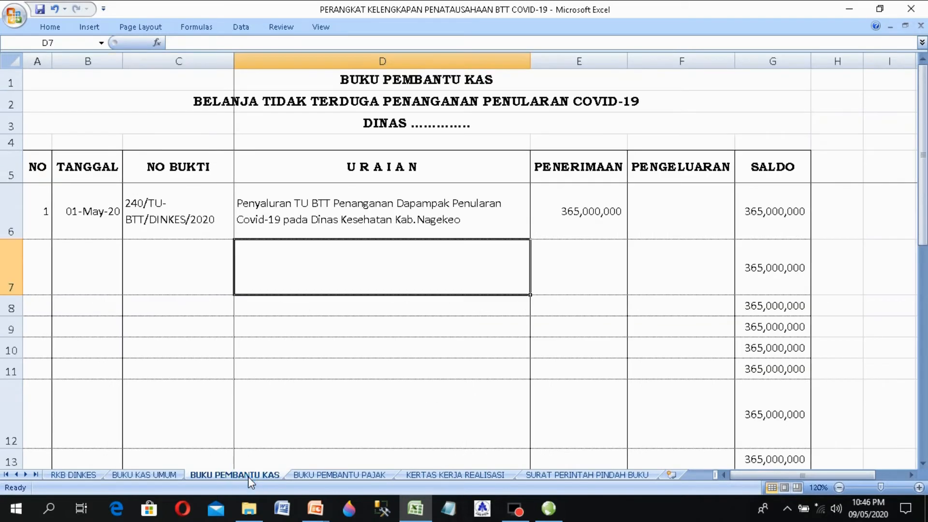
left_click(172, 472)
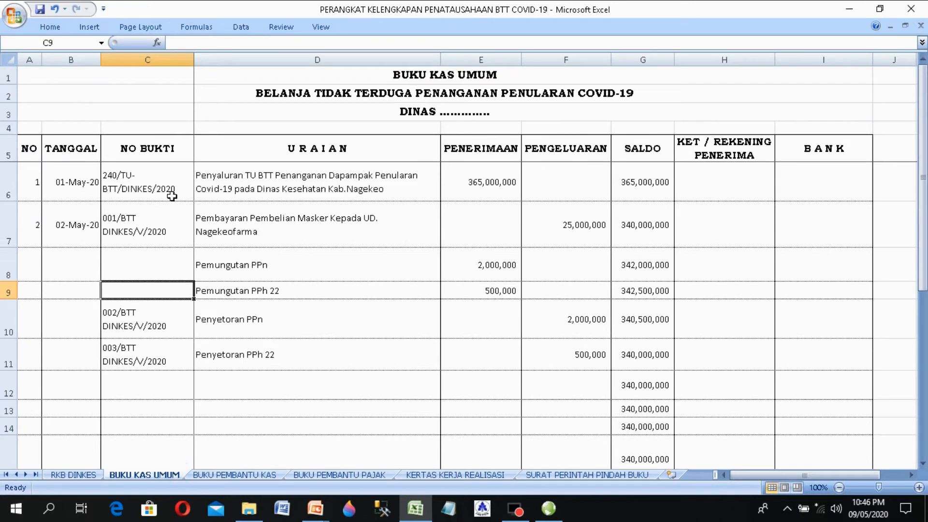
double_click(139, 229)
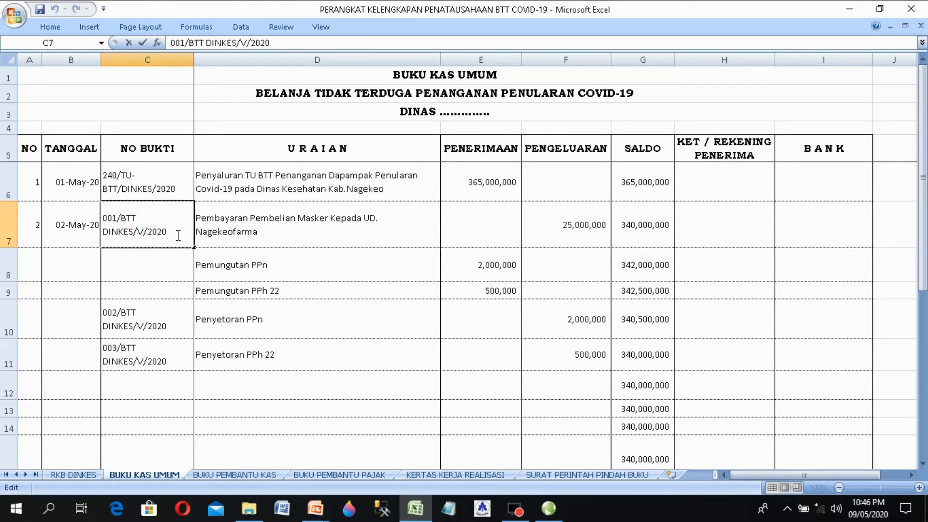
left_click_drag(178, 235, 35, 195)
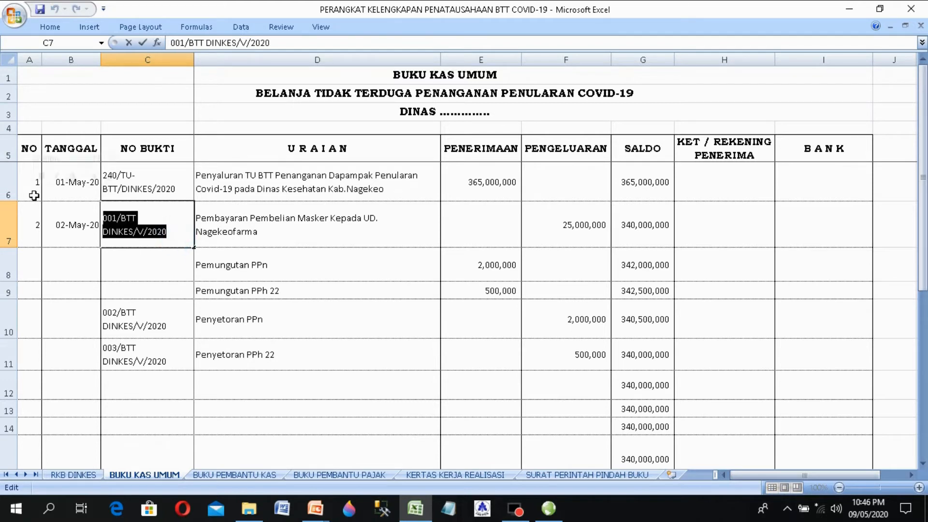
right_click(131, 229)
left_click(158, 253)
left_click(244, 477)
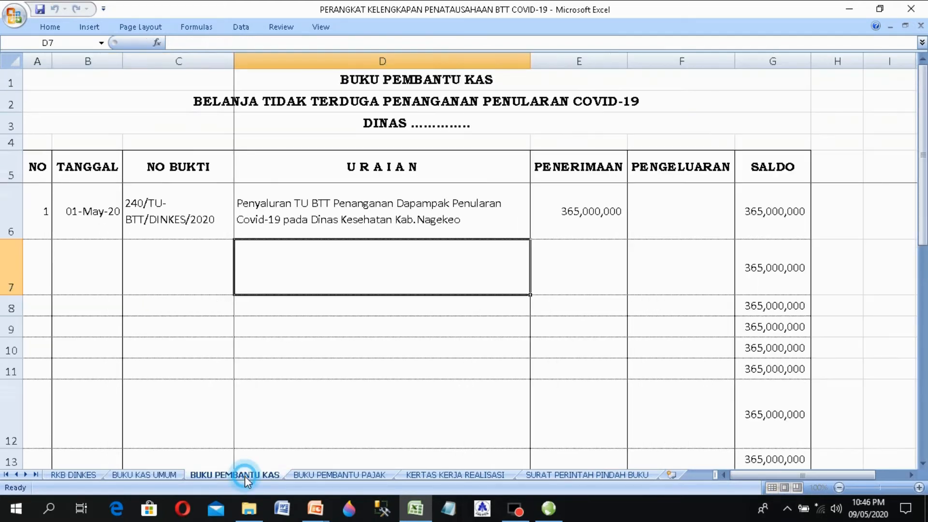
double_click(277, 261)
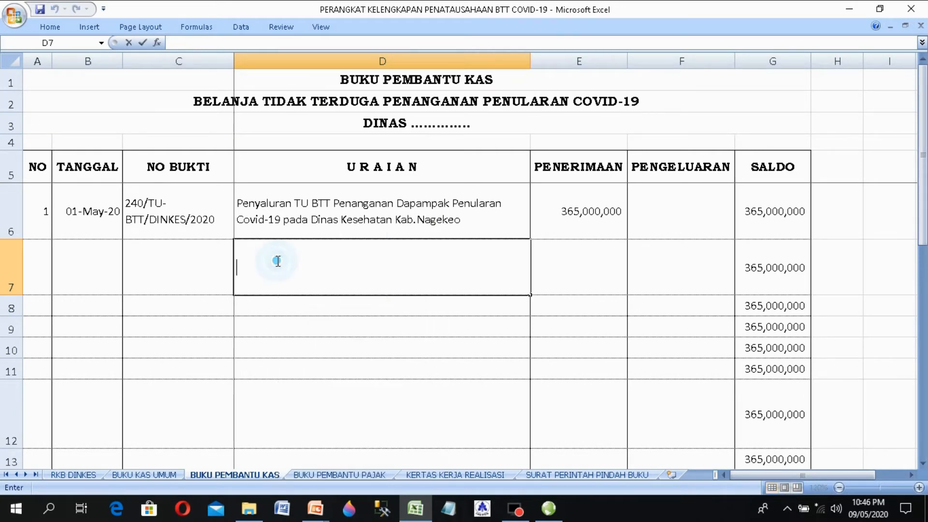
right_click(277, 261)
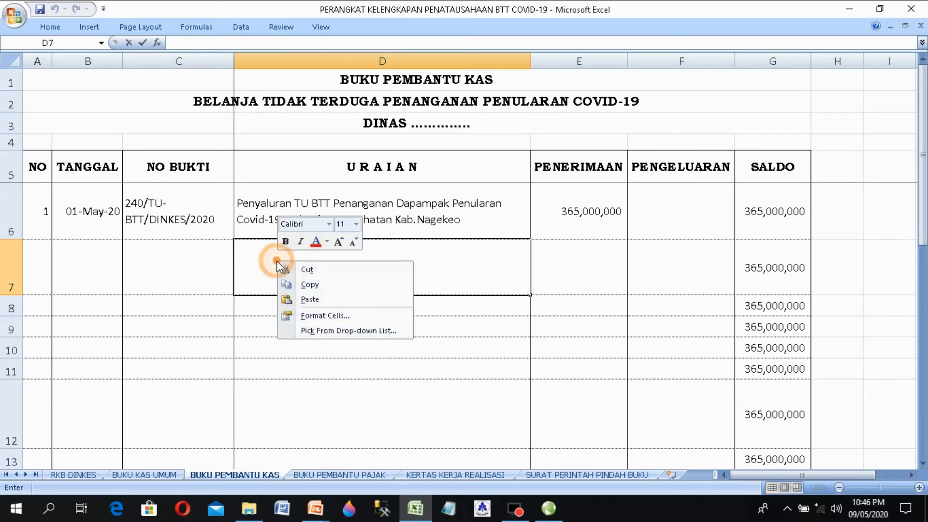
left_click(312, 300)
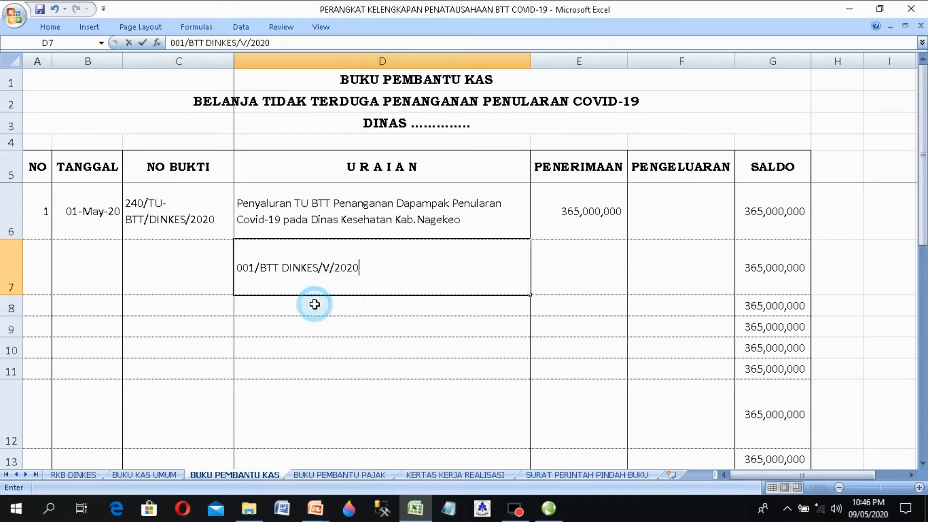
left_click(170, 281)
double_click(171, 280)
right_click(171, 280)
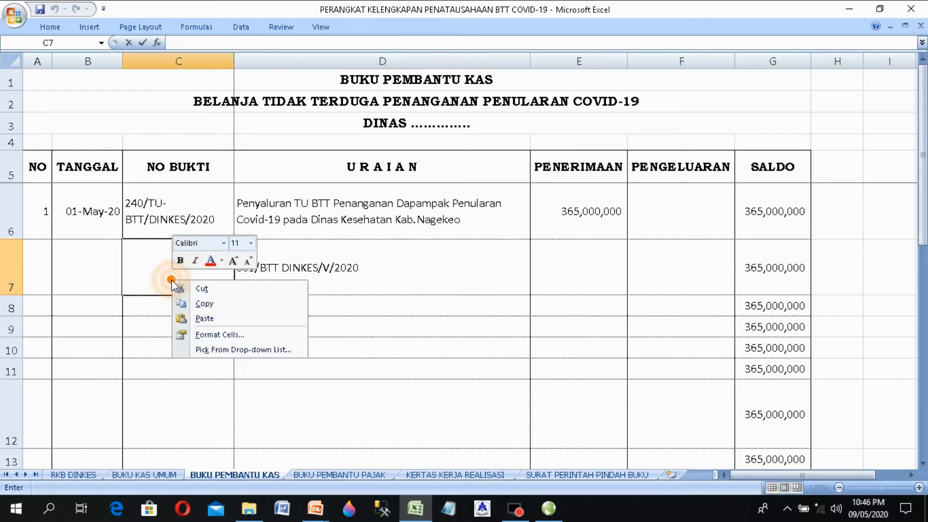
left_click(205, 318)
left_click(191, 325)
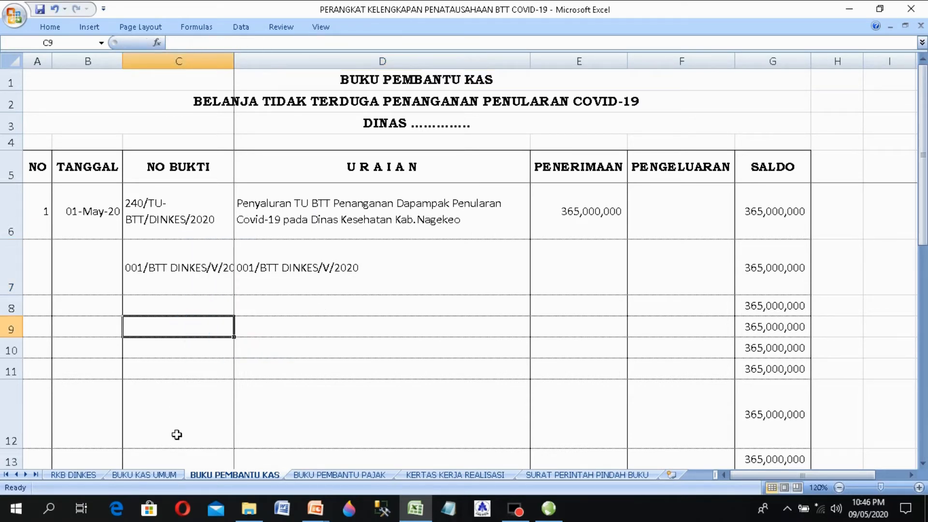
Step: Copy the mask purchase description into D7, replacing the misplaced receipt number
left_click(173, 476)
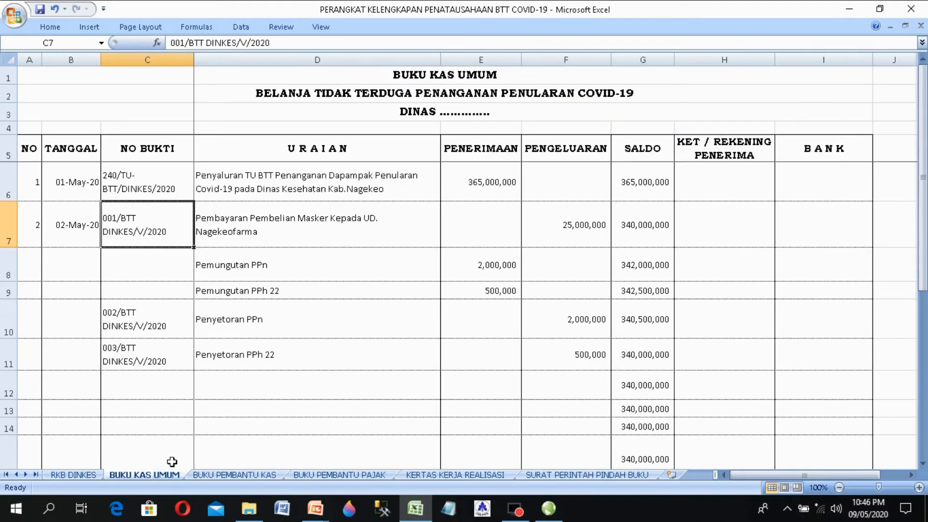
left_click(285, 233)
double_click(284, 233)
left_click_drag(276, 232, 158, 201)
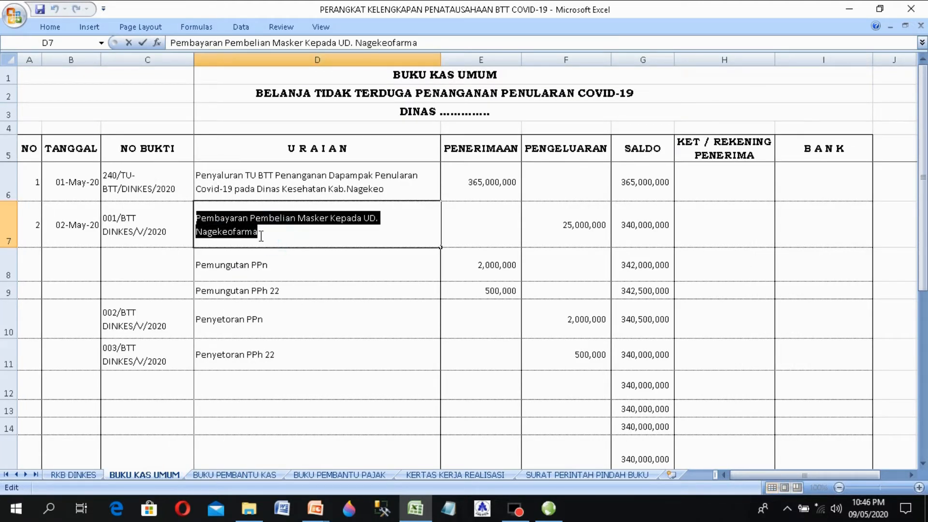
right_click(236, 225)
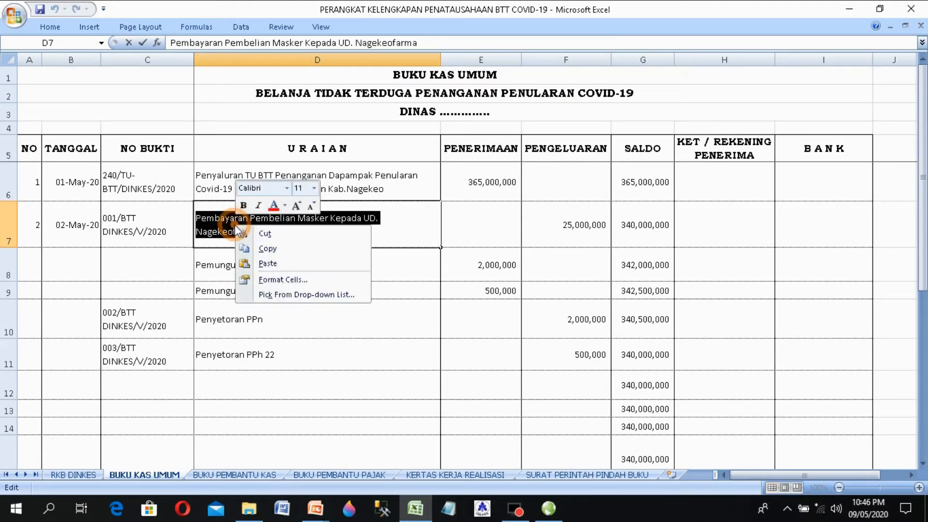
left_click(266, 249)
left_click(227, 476)
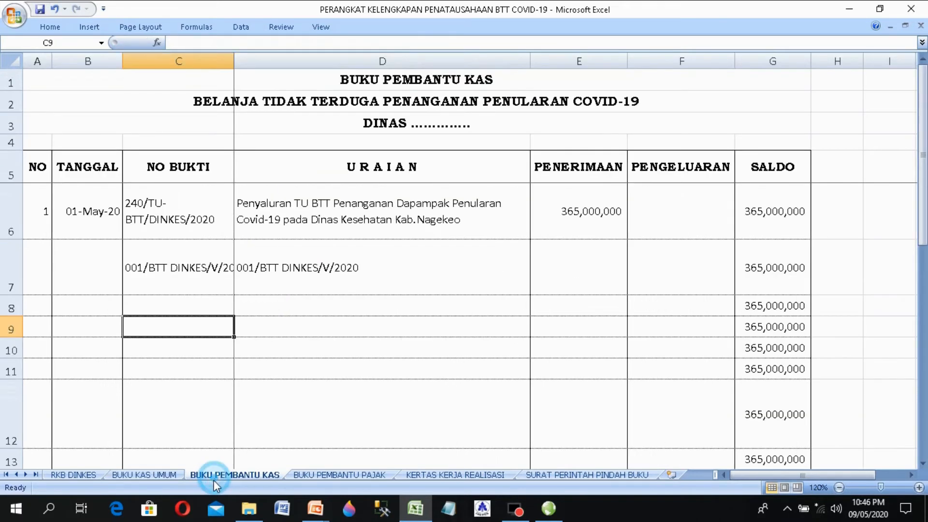
left_click(282, 258)
double_click(376, 264)
left_click_drag(375, 264, 186, 271)
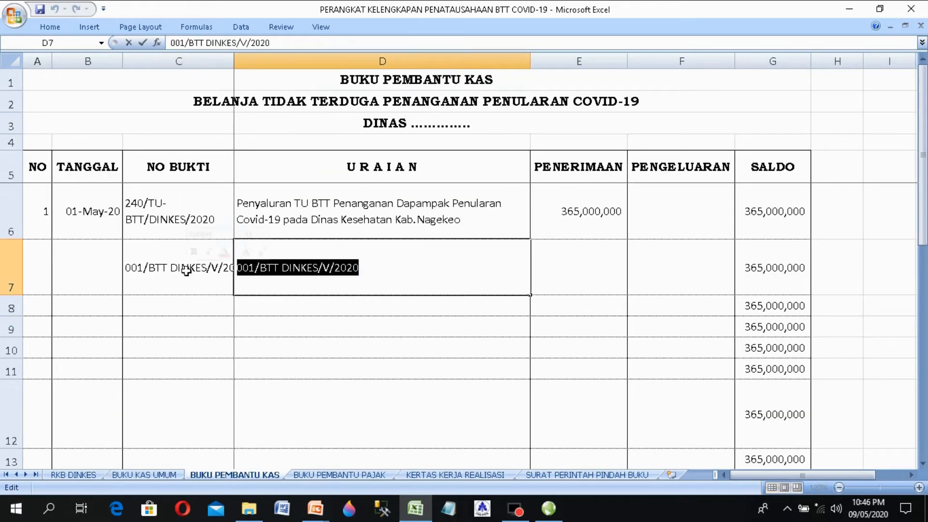
key("ctrl+v")
key("Tab")
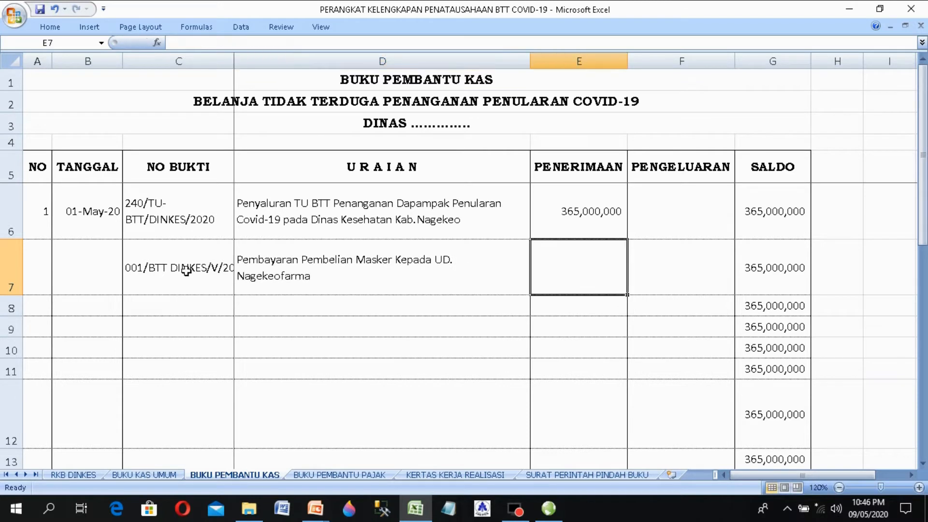
Step: Enter entry number 2 and date 02-May-20 in row 7
left_click(145, 265)
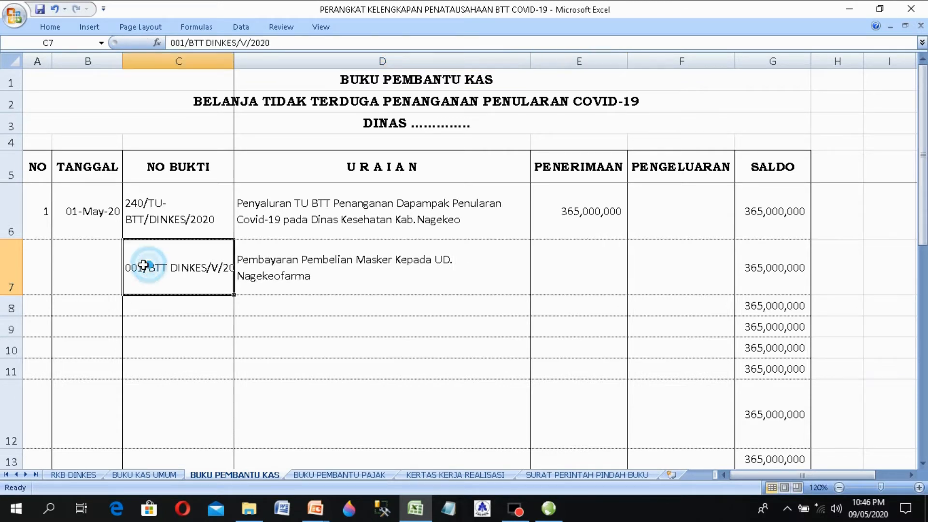
left_click(38, 250)
type("2")
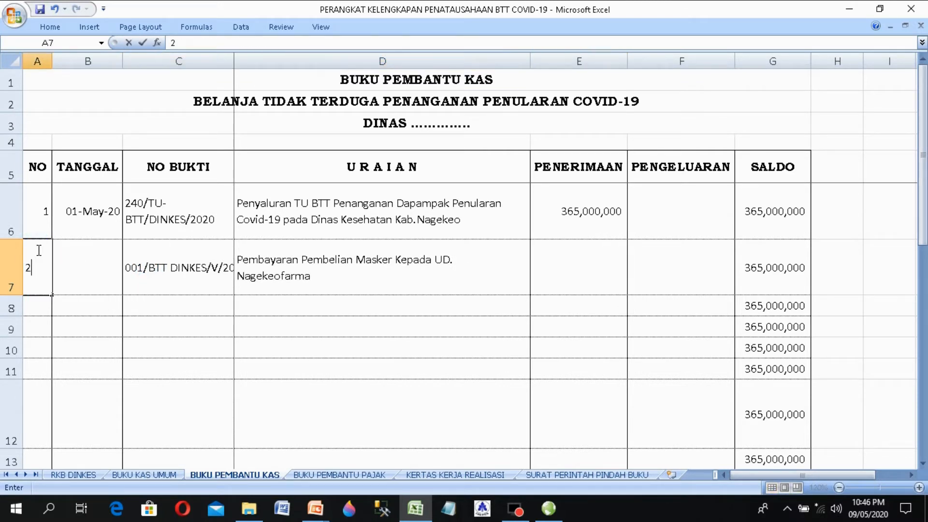
key("Tab")
type("2/")
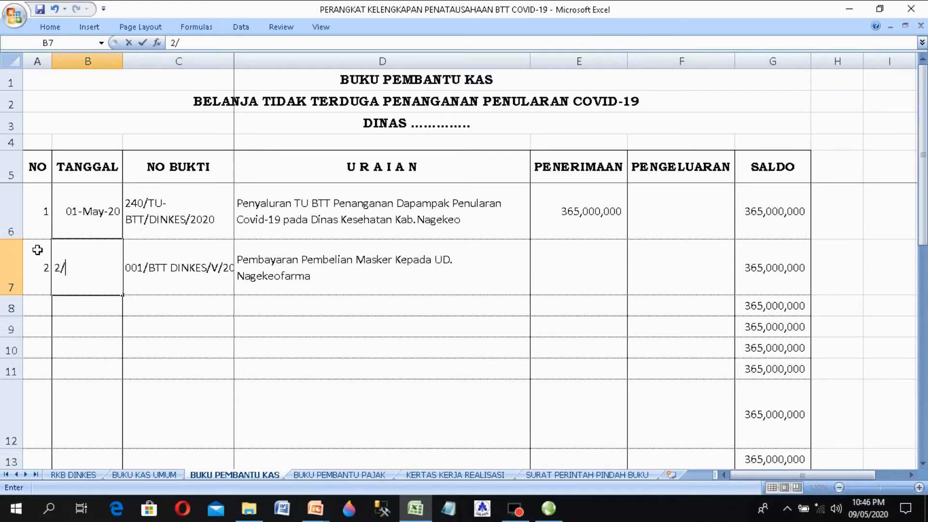
type("5/2020")
key("Tab")
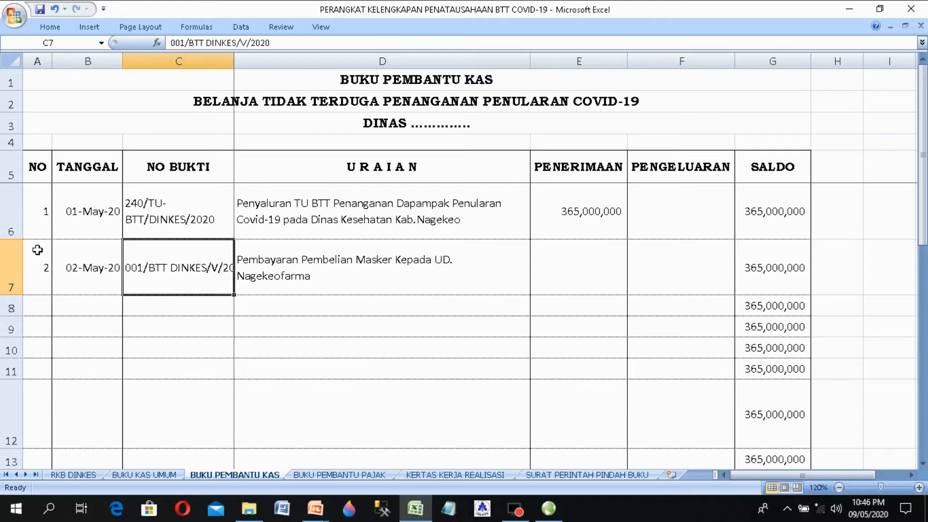
key("Tab")
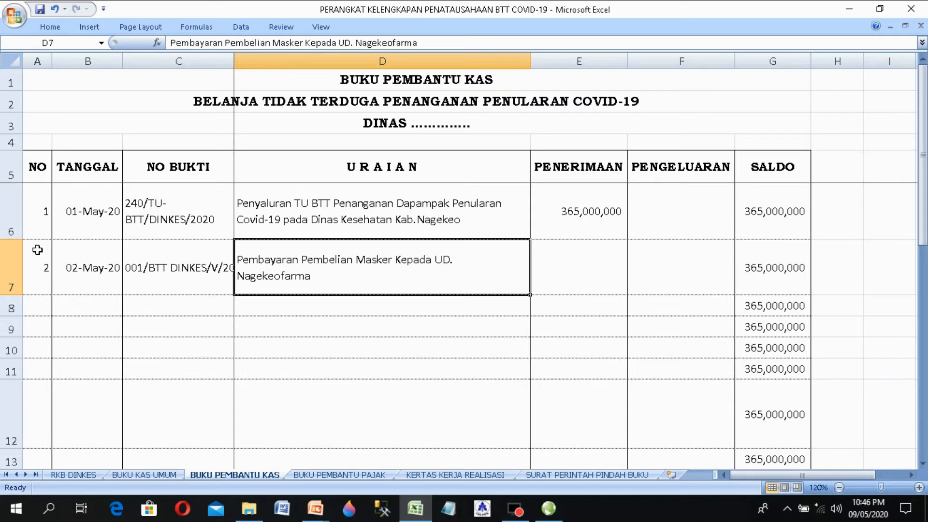
key("Tab")
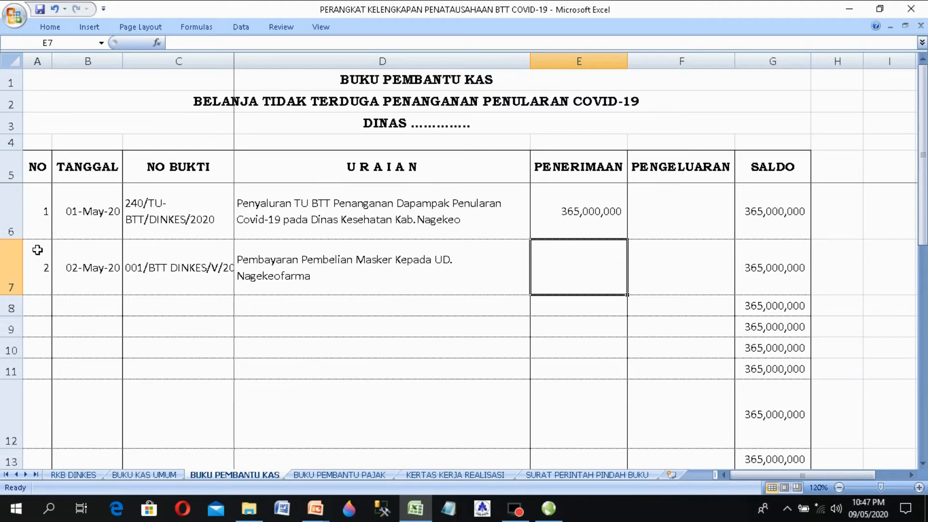
Step: Record 25,000,000 as the PENGELUARAN amount in F7
key("Right")
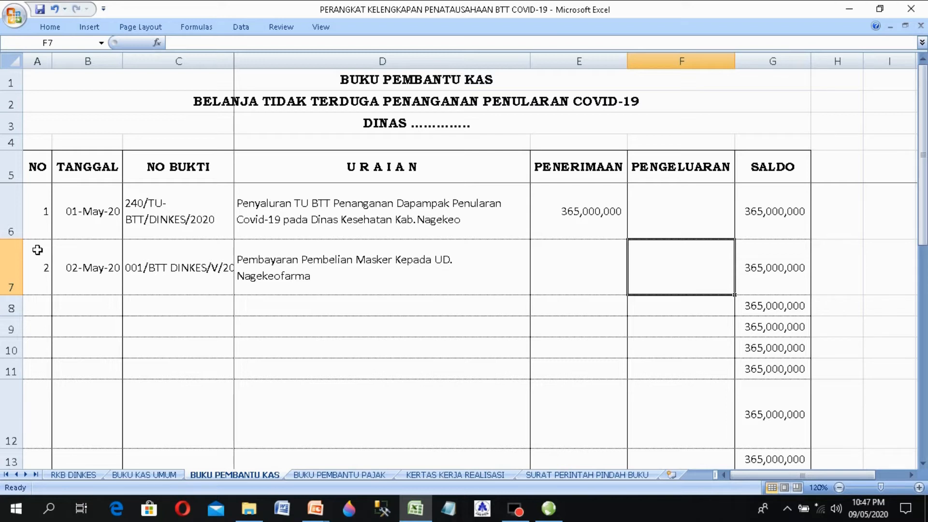
left_click(173, 476)
left_click(254, 476)
type("25")
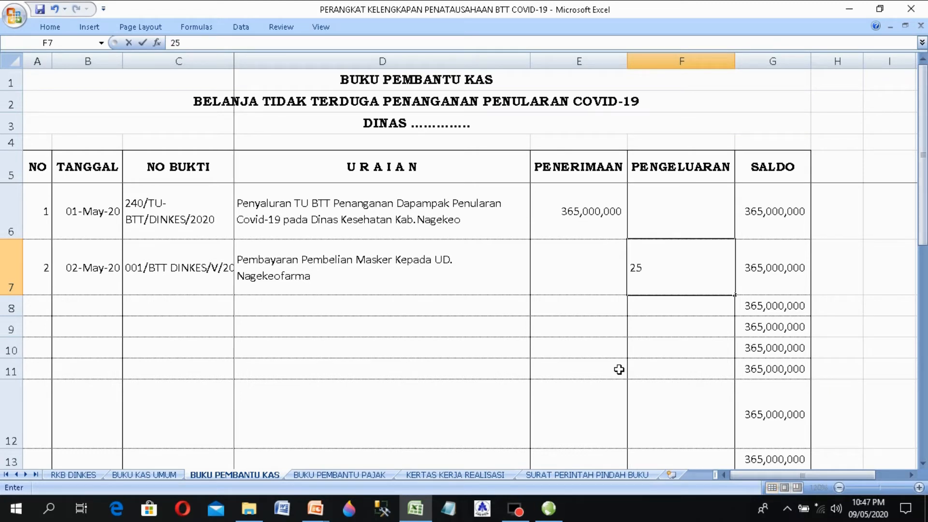
type("000000")
key("Return")
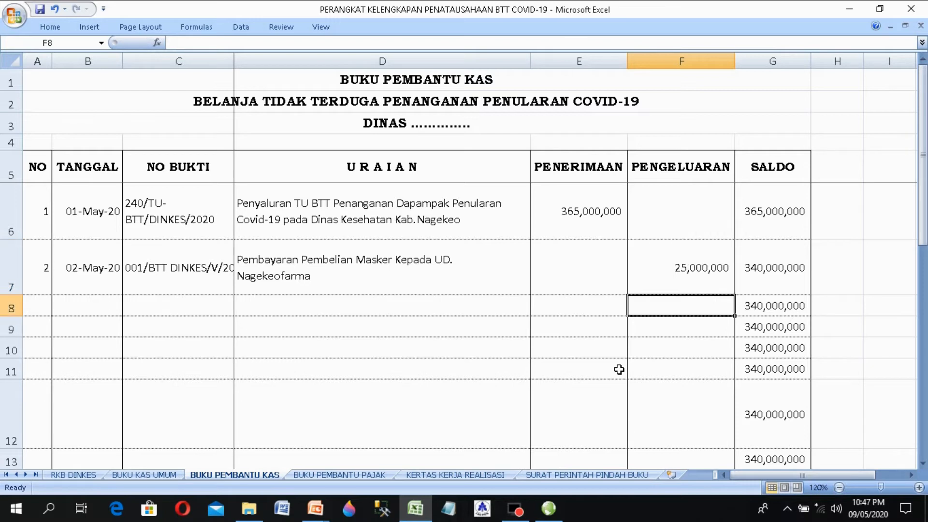
key("Up")
key("Up")
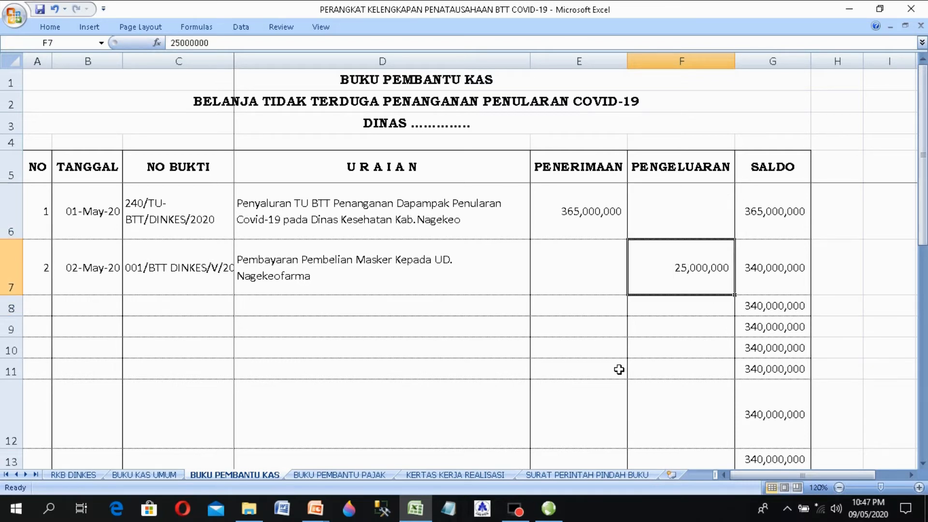
key("Left")
key("Left")
key("Left")
key("Left")
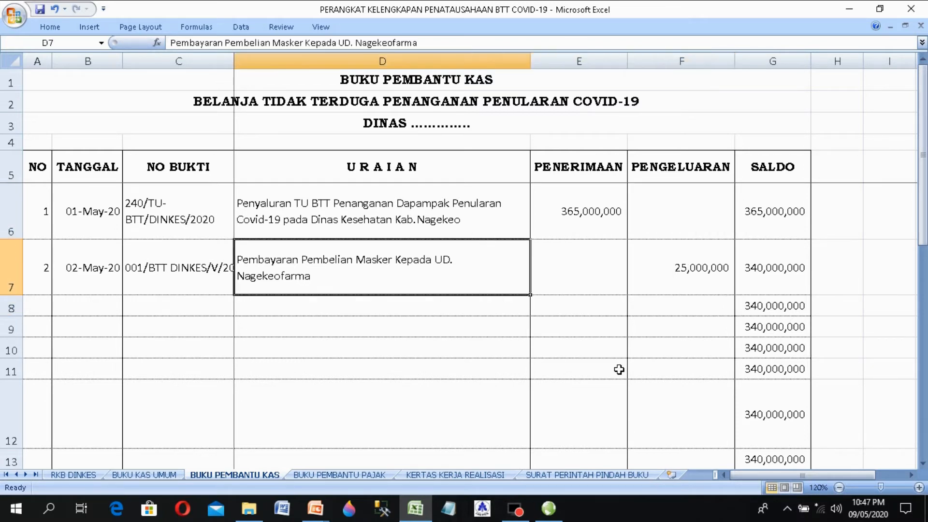
key("Left")
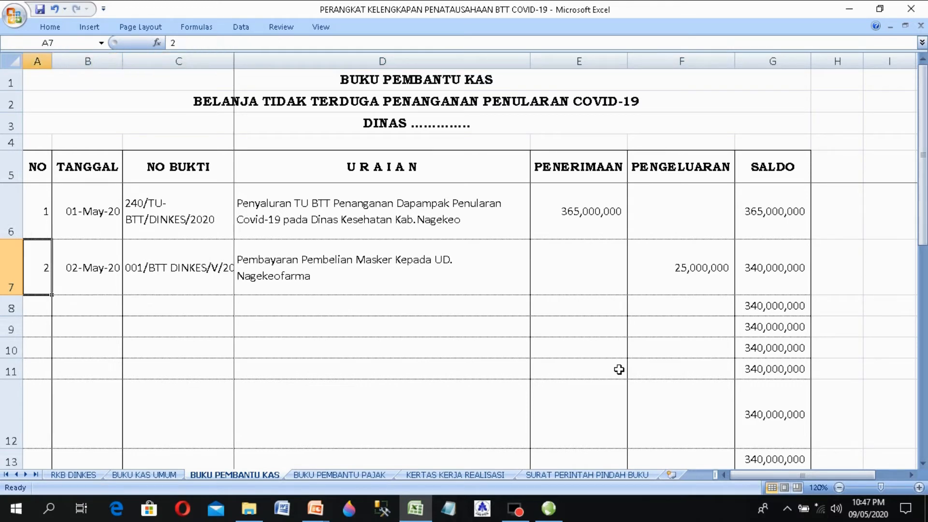
key("Right")
key("Right")
key("Right")
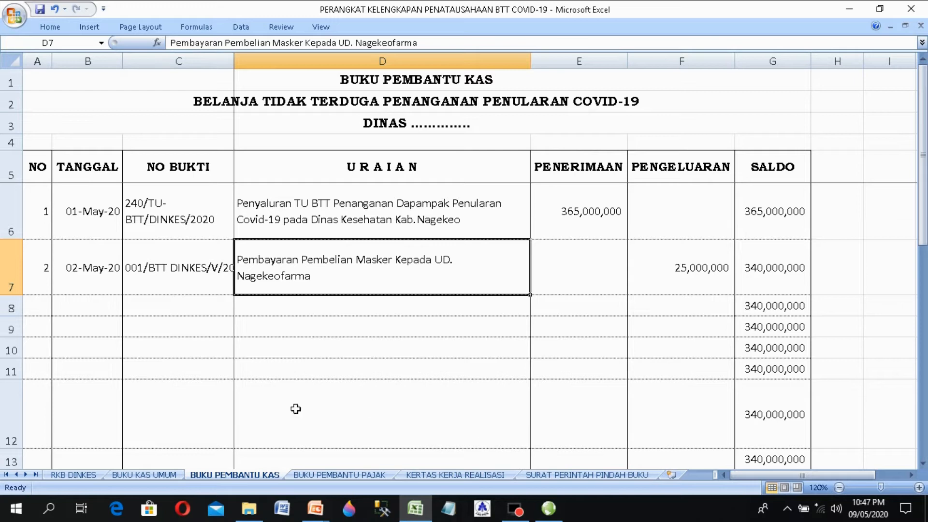
Step: Copy tax rows C8:F11 from BUKU KAS UMUM and paste them at C6 of BUKU PEMBANTU PAJAK
left_click(342, 476)
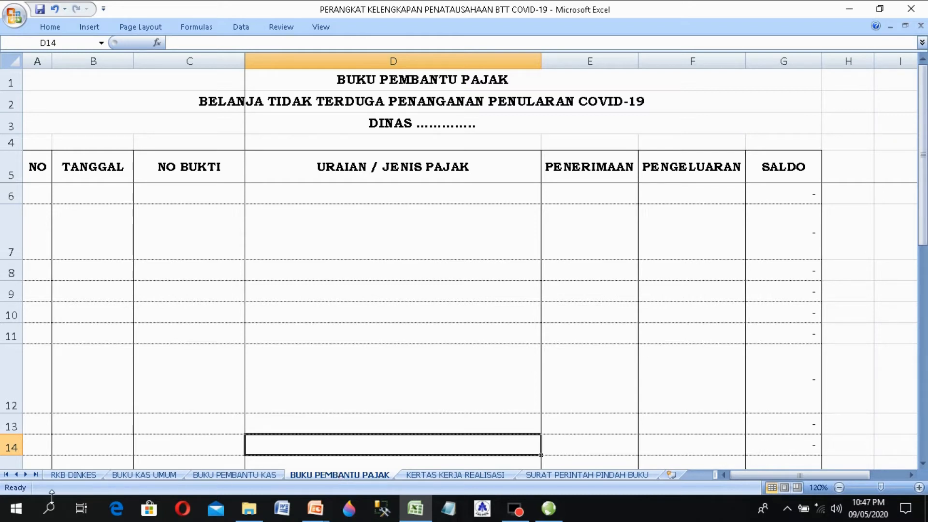
left_click(137, 477)
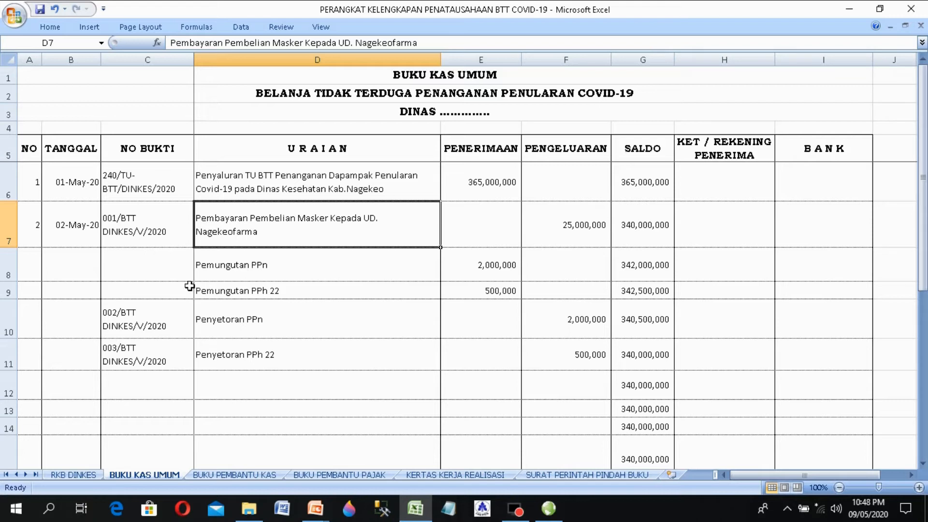
left_click_drag(144, 265, 602, 346)
right_click(278, 306)
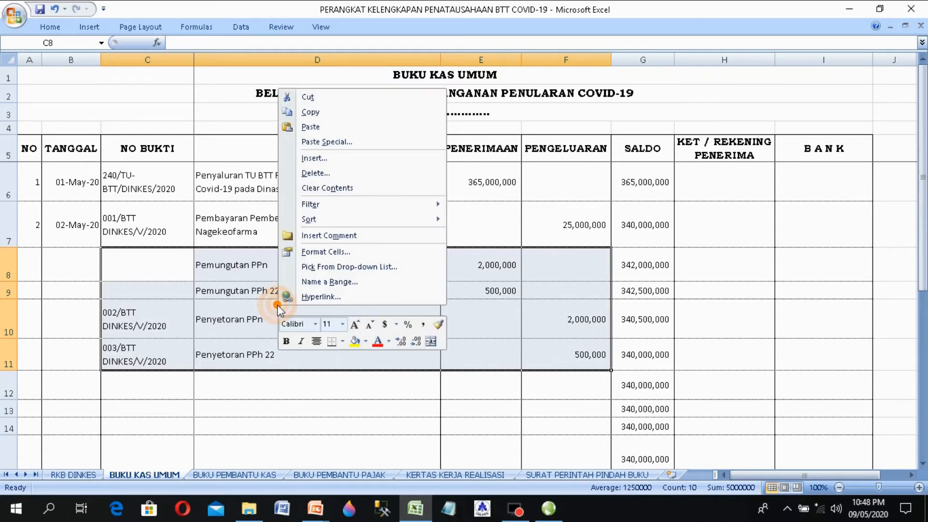
left_click(305, 111)
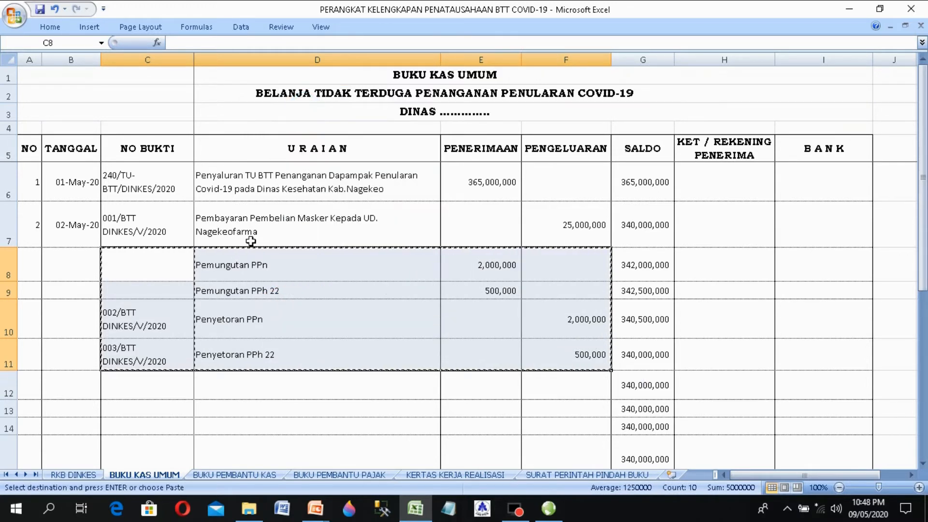
left_click(355, 475)
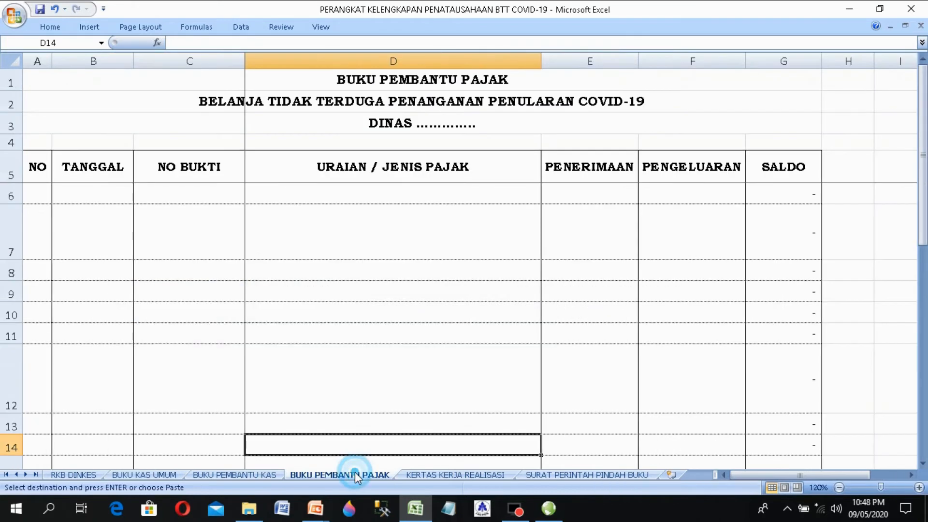
left_click(180, 191)
right_click(180, 192)
left_click(215, 231)
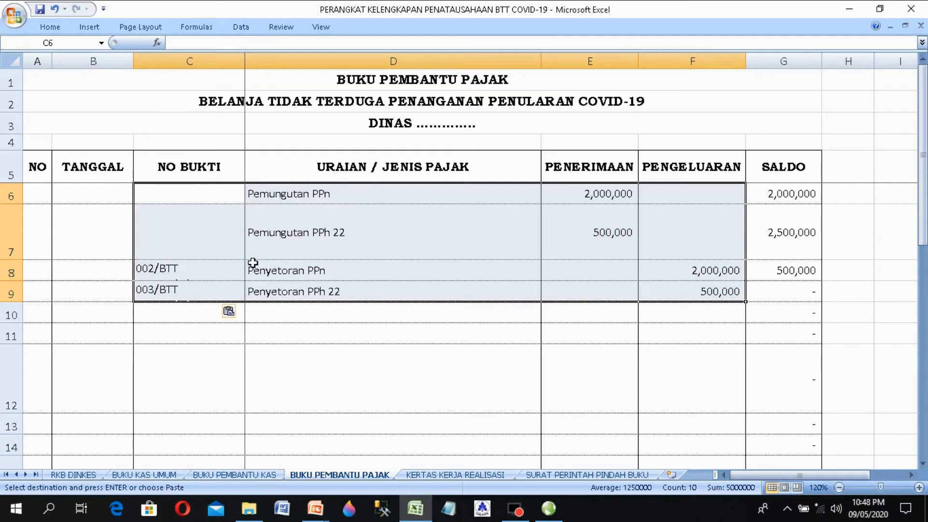
left_click(144, 288)
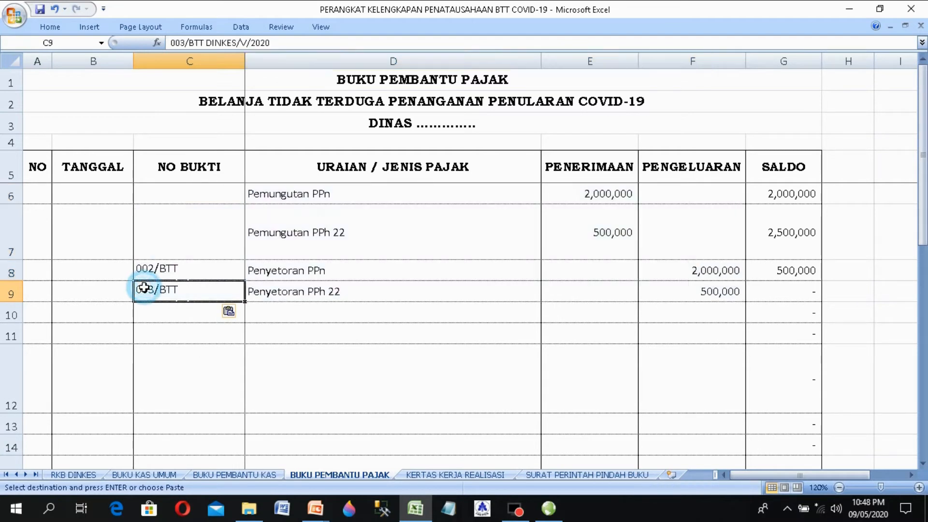
Step: Number the first tax entry 1 and date it 01-May-20 in row 6
left_click(29, 193)
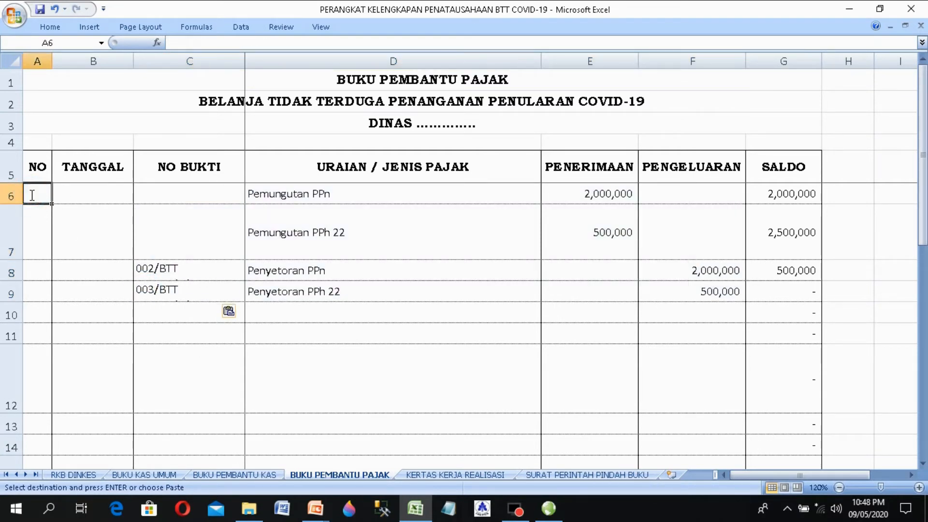
type("1")
key("Tab")
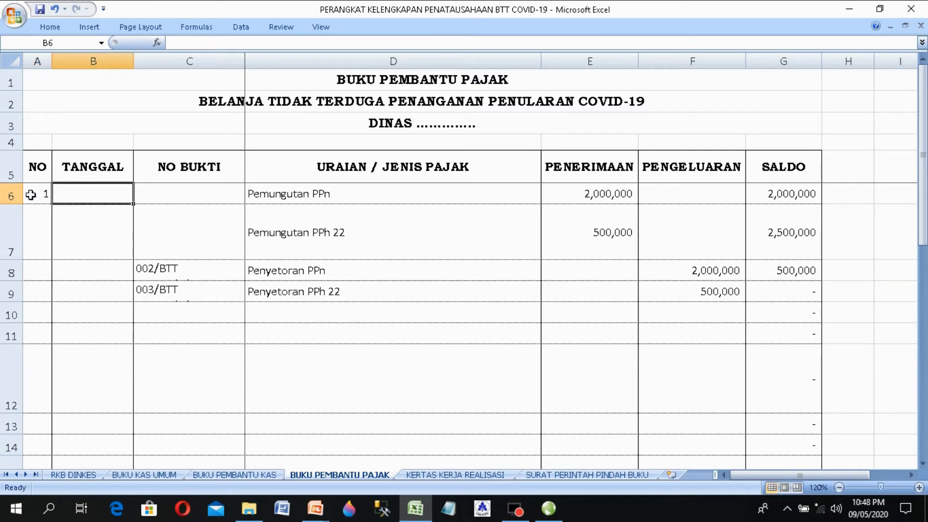
type("1")
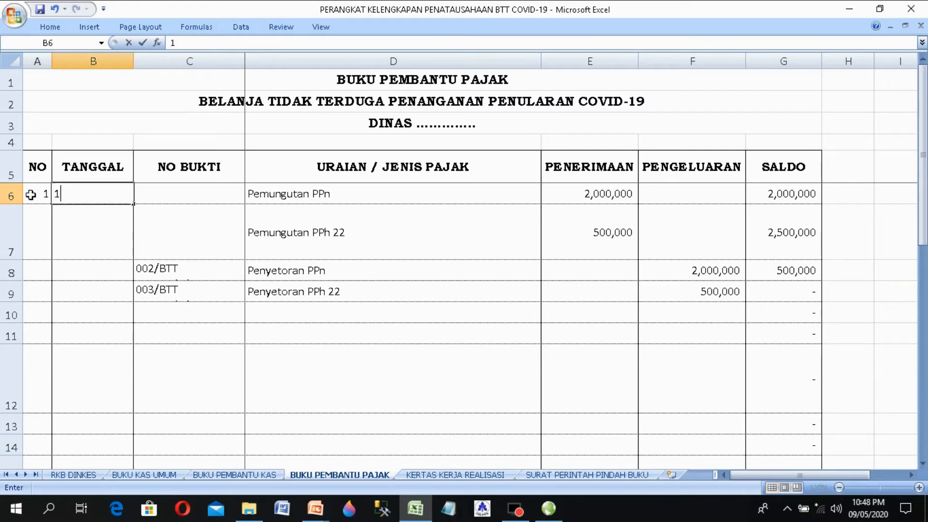
type("/5/2020")
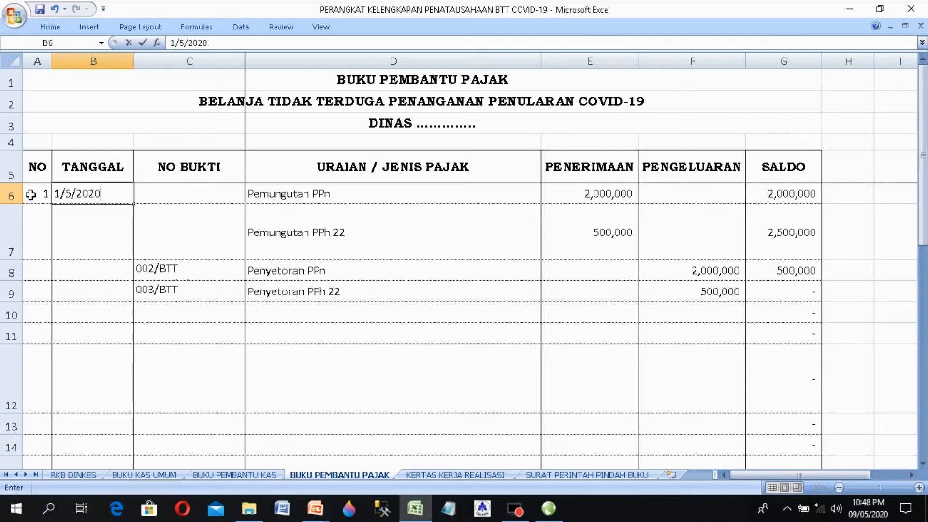
key("Return")
key("Left")
type("\\")
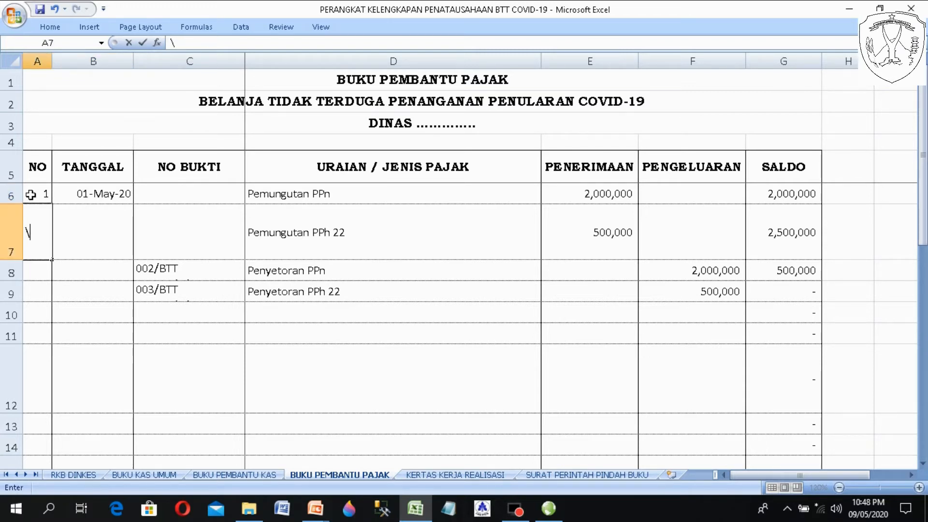
key("Escape")
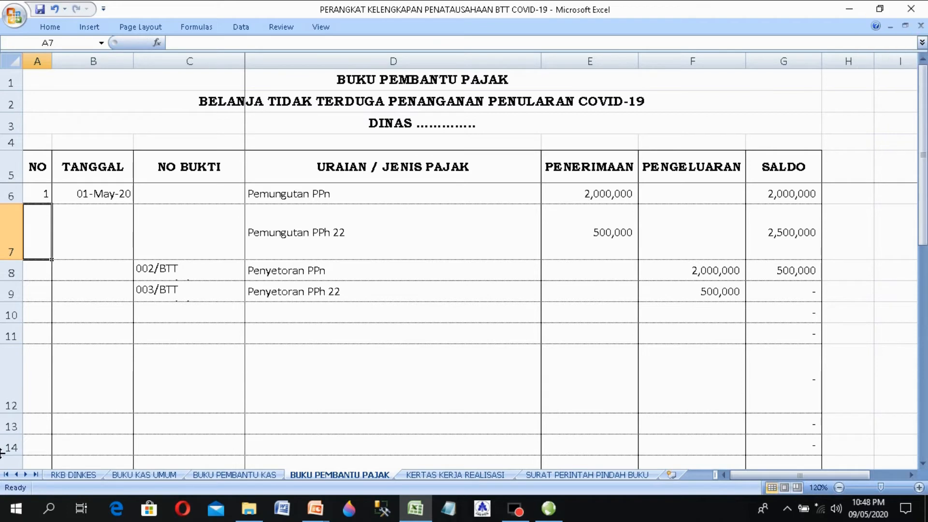
Step: Copy evidence number 001/BTT DINKES/V/2020 from C7 on the BUKU KAS UMUM sheet
left_click(140, 474)
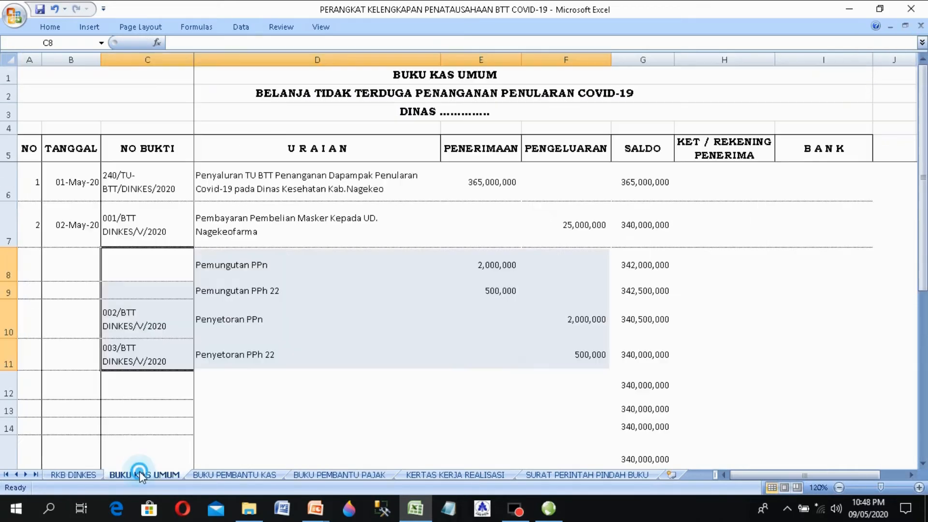
left_click(135, 190)
right_click(137, 192)
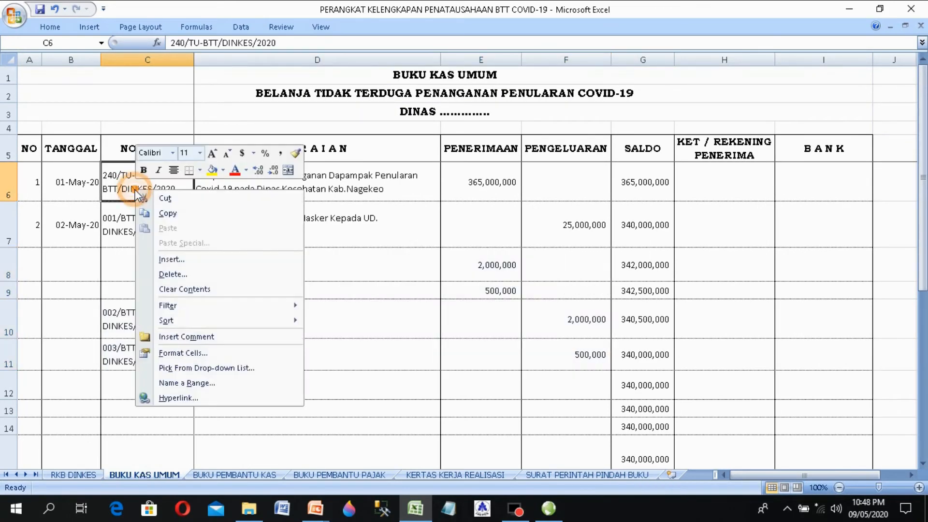
left_click(120, 234)
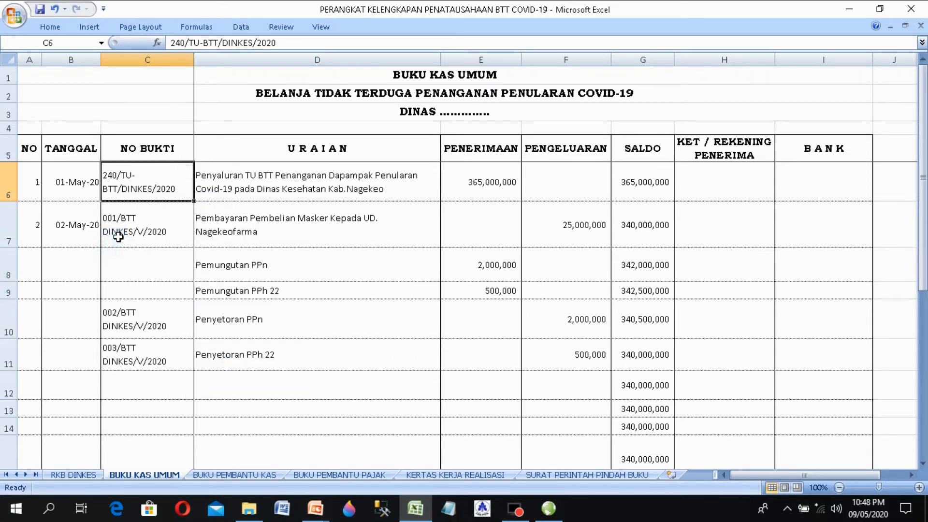
right_click(120, 234)
left_click(145, 257)
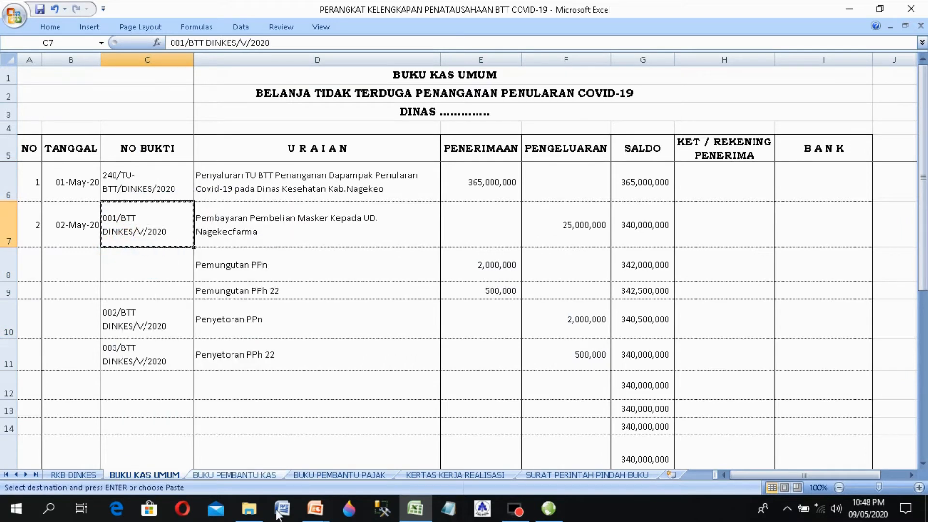
Step: Paste the evidence number into C6 and C7 on BUKU PEMBANTU PAJAK
left_click(368, 476)
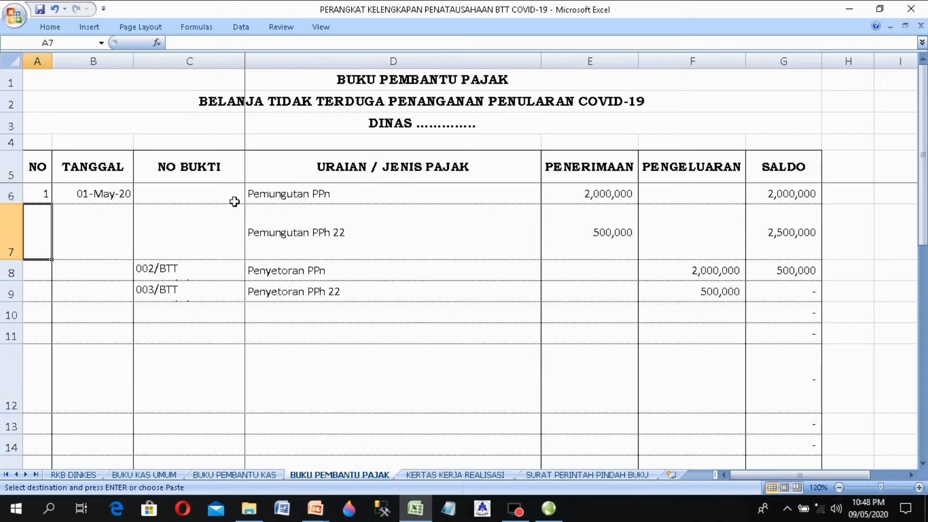
left_click(184, 202)
right_click(184, 201)
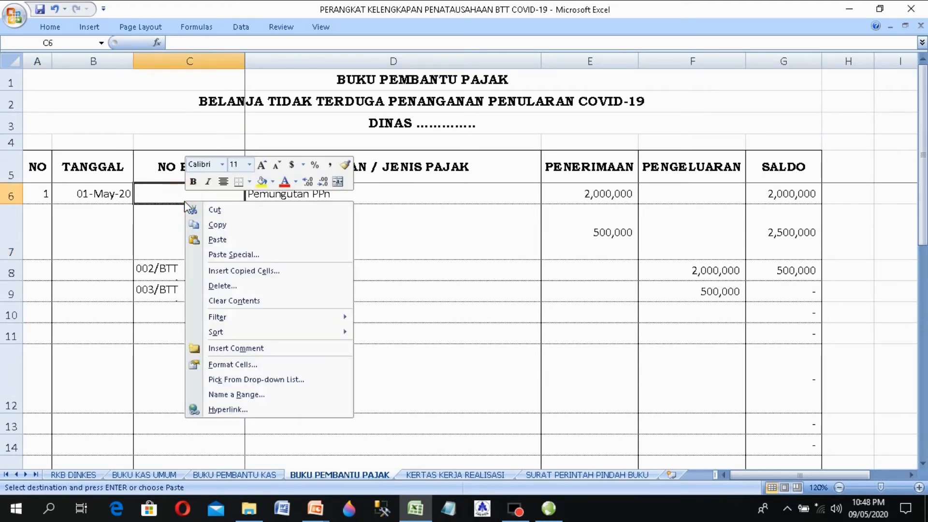
left_click(219, 241)
right_click(170, 226)
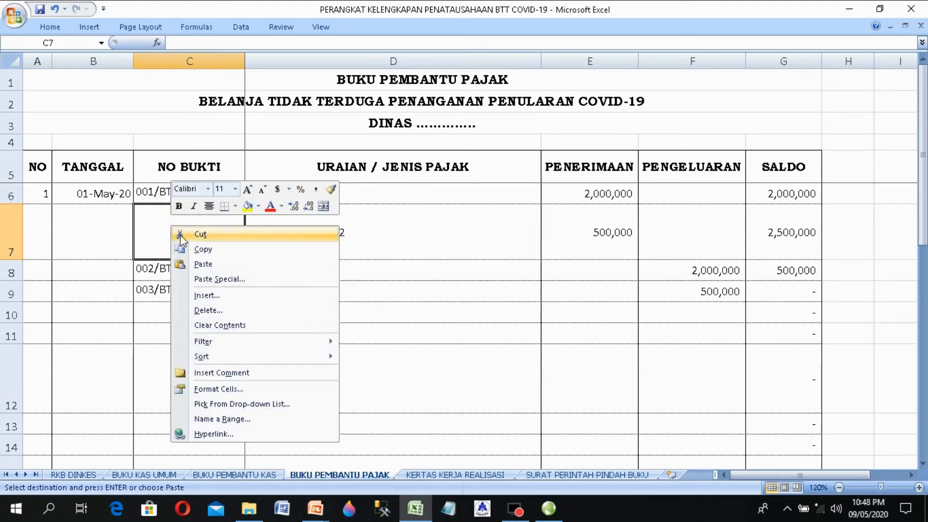
left_click(209, 266)
Step: Review the Penyetoran PPh 22 and Penyetoran PPn entries and their amounts
left_click(278, 325)
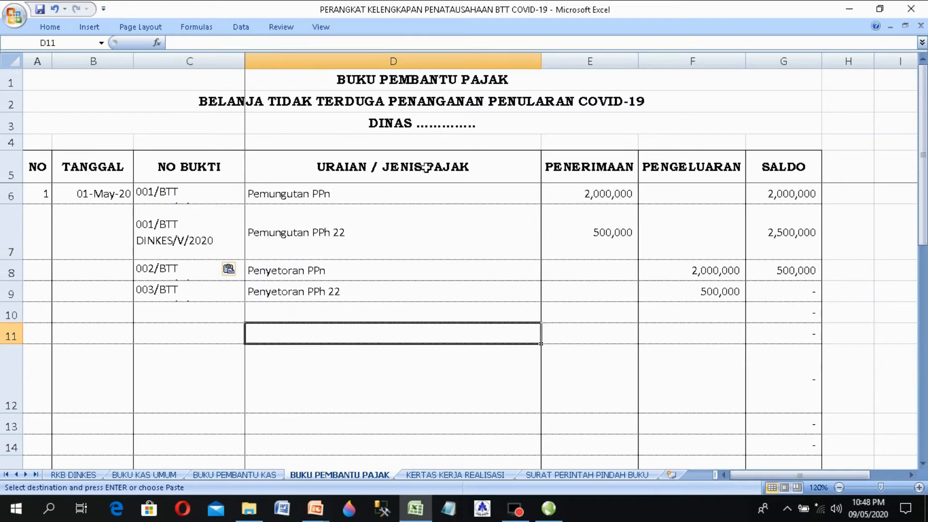
left_click(415, 291)
left_click(715, 291)
left_click(365, 310)
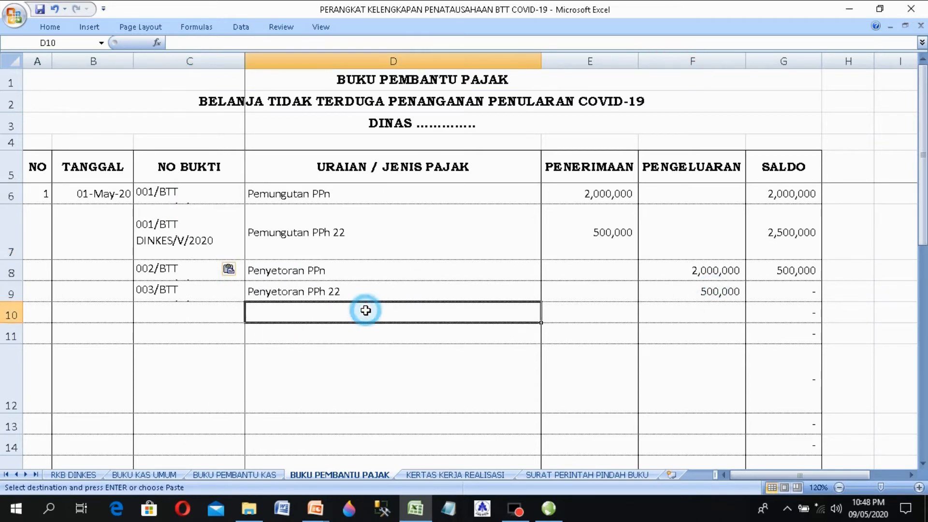
left_click(393, 280)
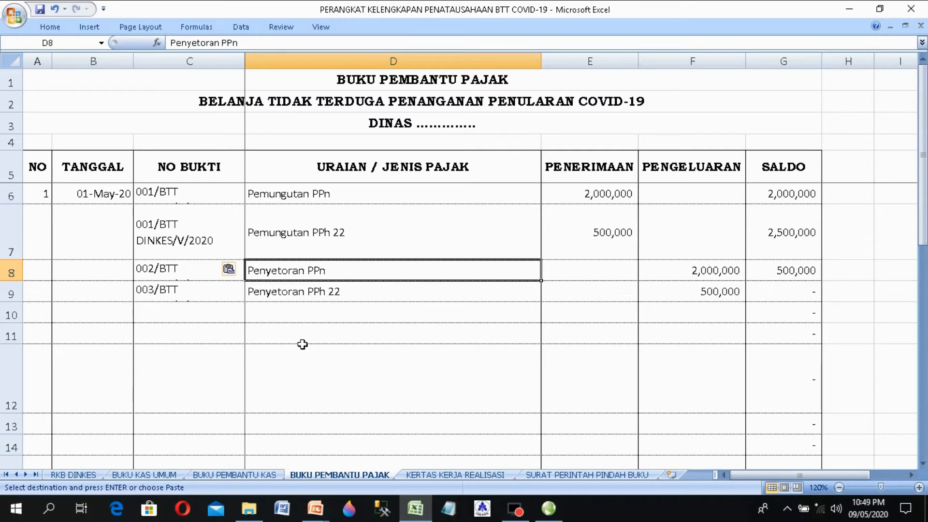
Step: Compare the BUKU PEMBANTU KAS and PAJAK ledgers, then cancel the pending copy
left_click(246, 475)
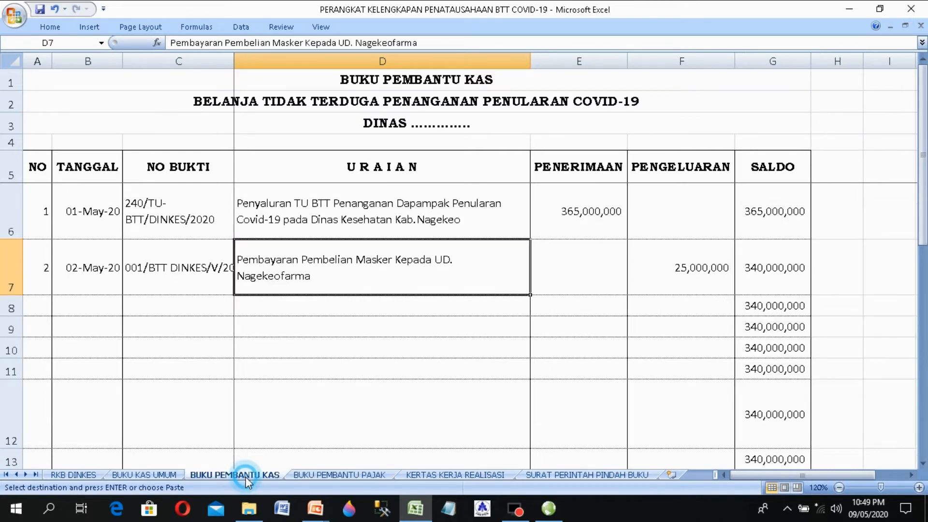
left_click(326, 475)
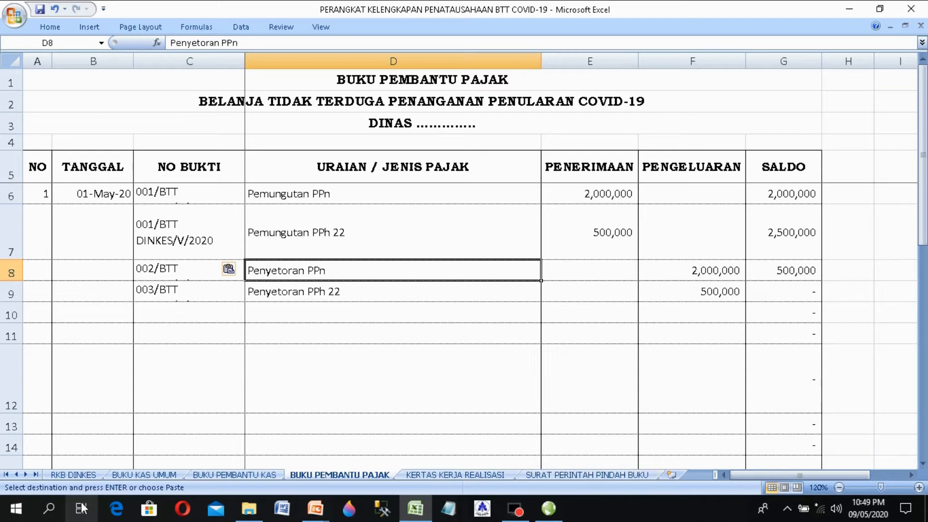
left_click(149, 475)
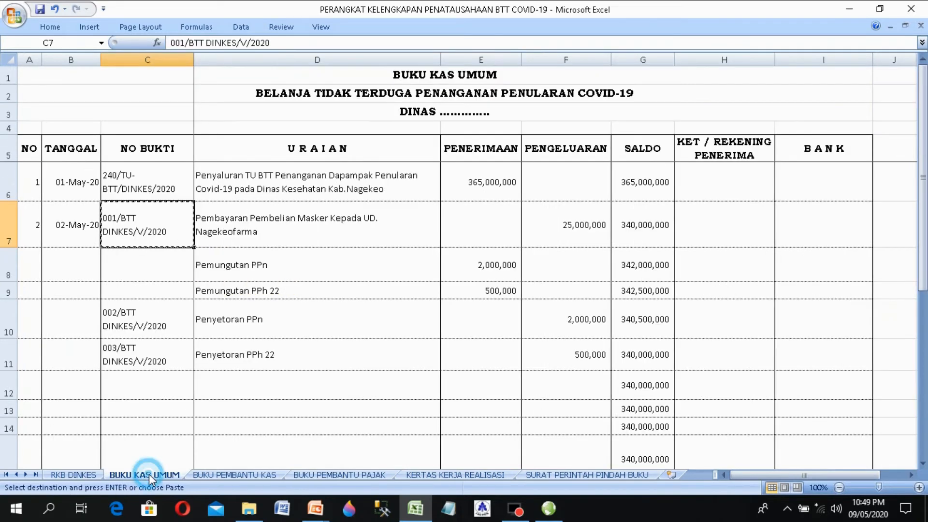
key("Escape")
Step: Recheck both subsidiary ledgers, then inspect the recipient account cells on BUKU KAS UMUM
left_click(207, 475)
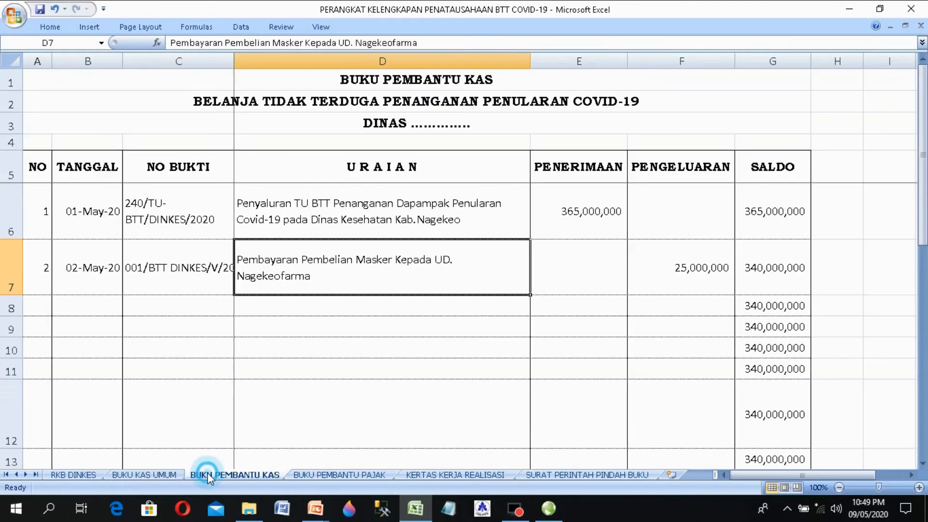
left_click(345, 475)
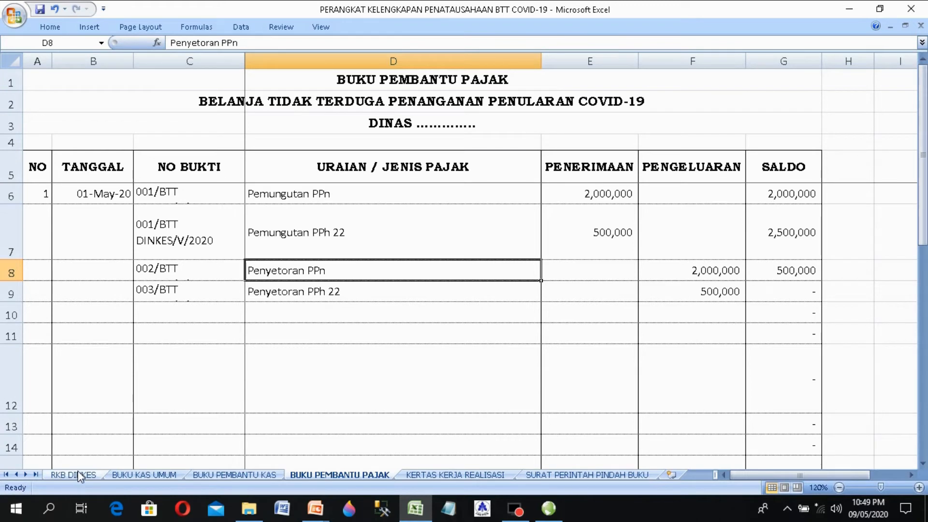
left_click(143, 475)
left_click(697, 211)
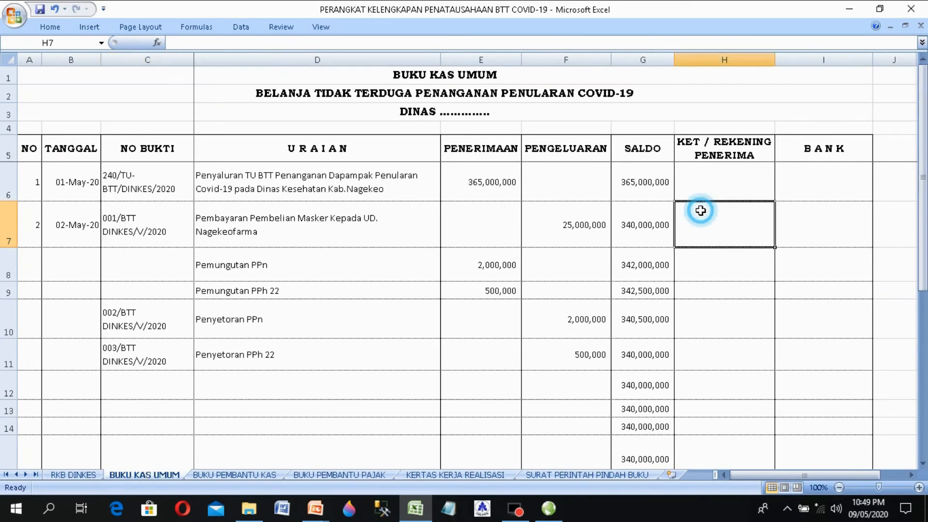
left_click(703, 176)
left_click(718, 219)
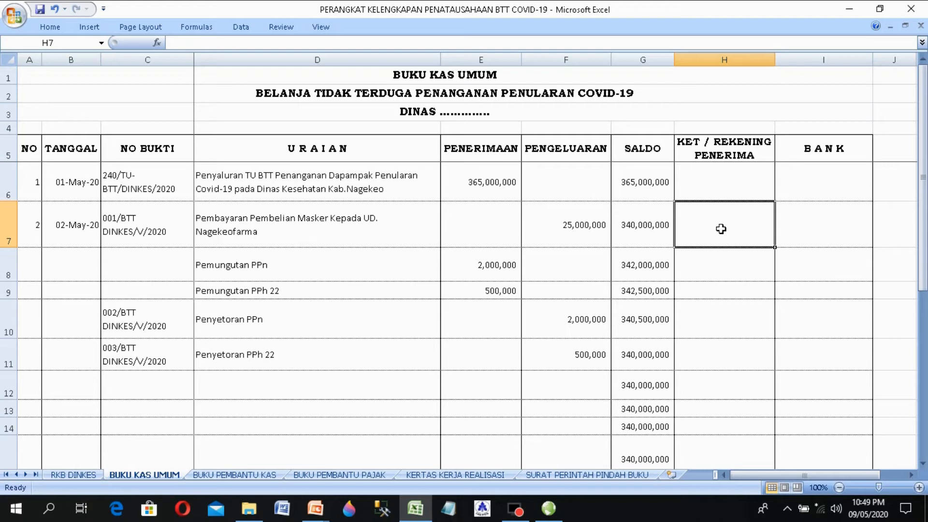
Step: Enter the recipient's account number in H7 and Bank NTT Cab. Mbay in I7, then recheck them
type("'")
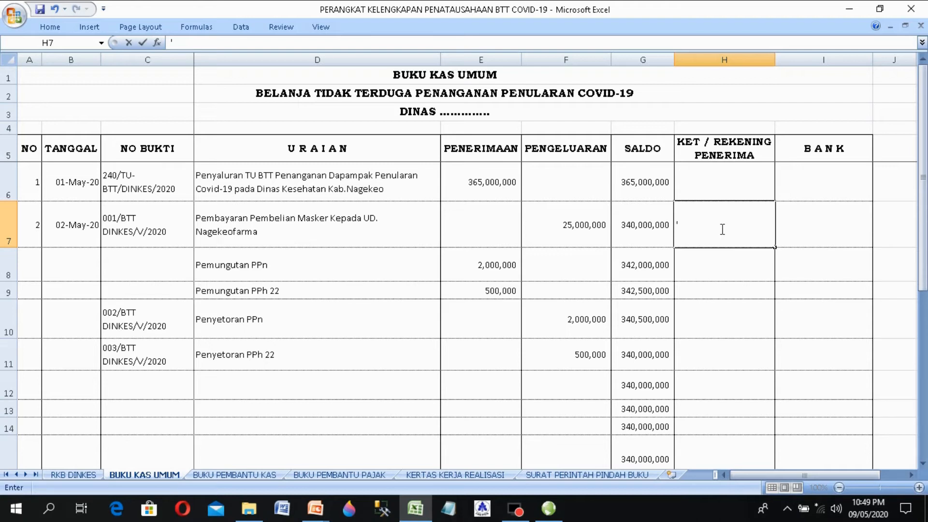
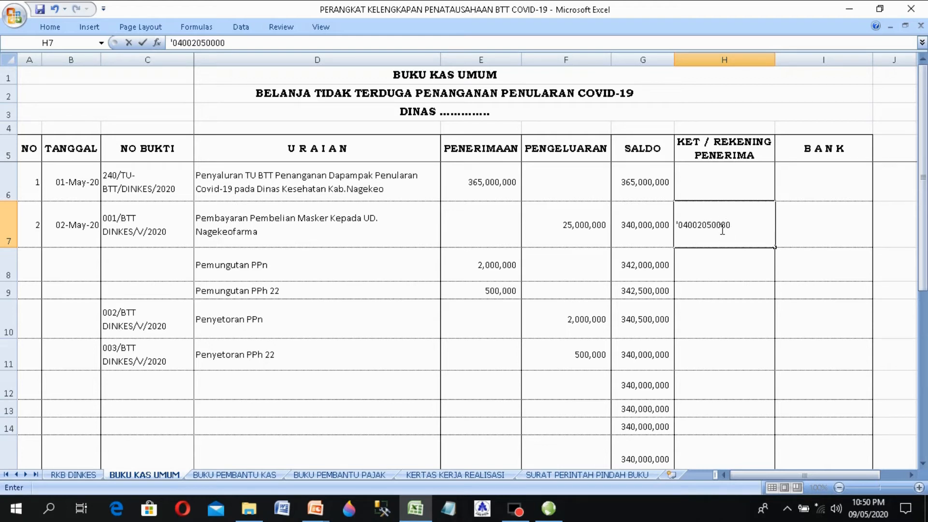
key("Tab")
left_click(720, 229)
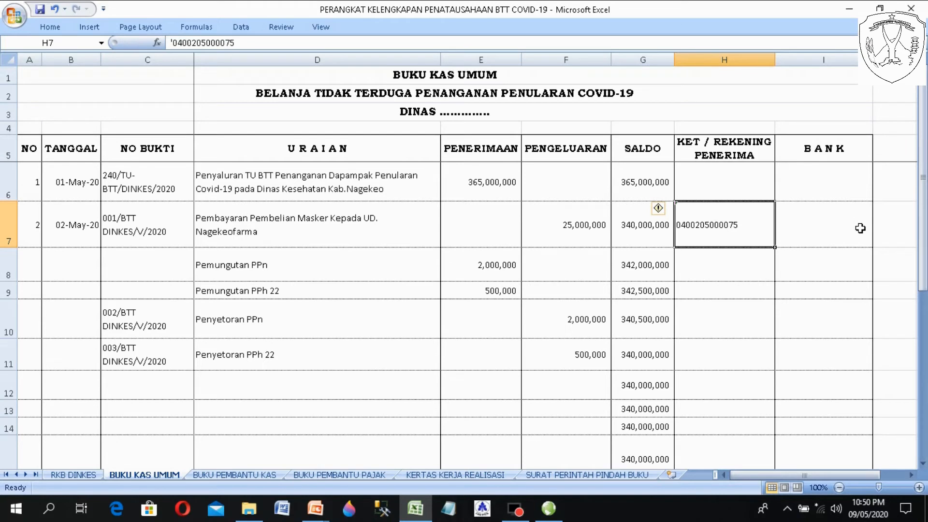
left_click(814, 226)
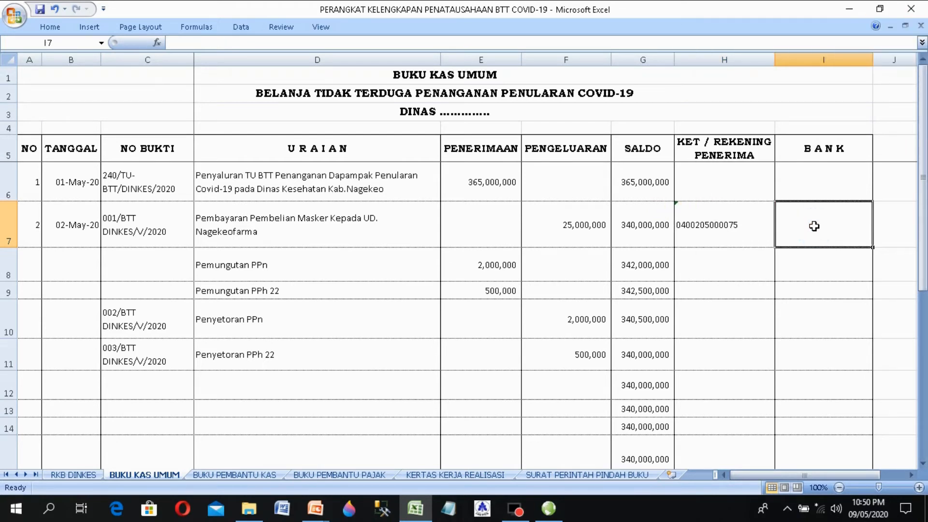
type("Bank ")
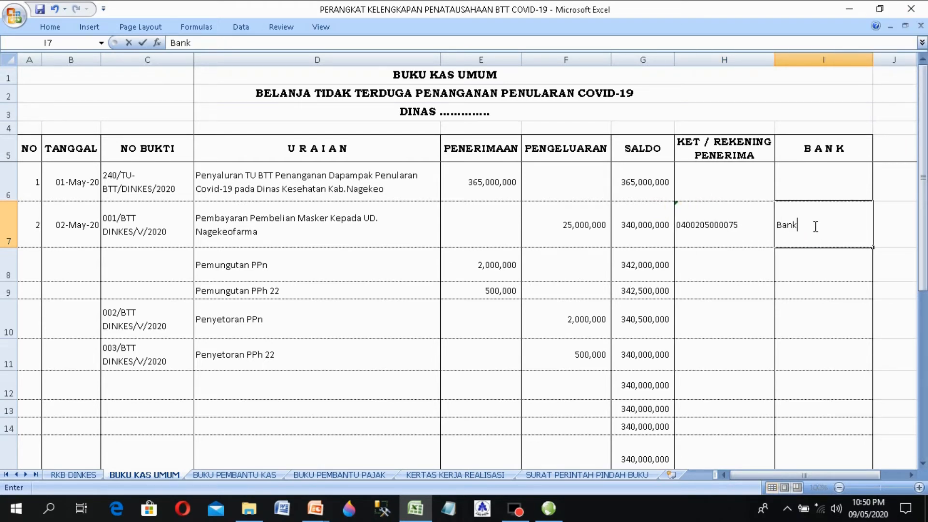
type("NTT Cab. Mbay")
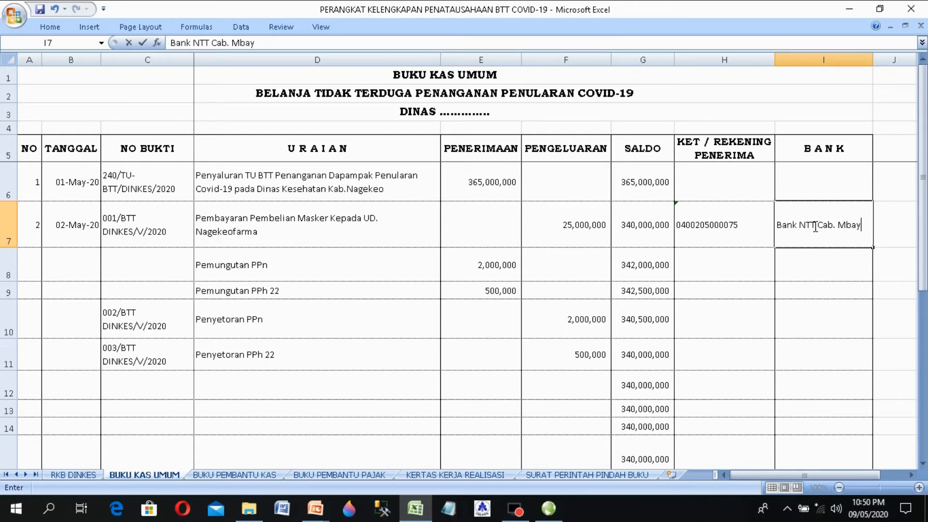
key("Return")
left_click(714, 224)
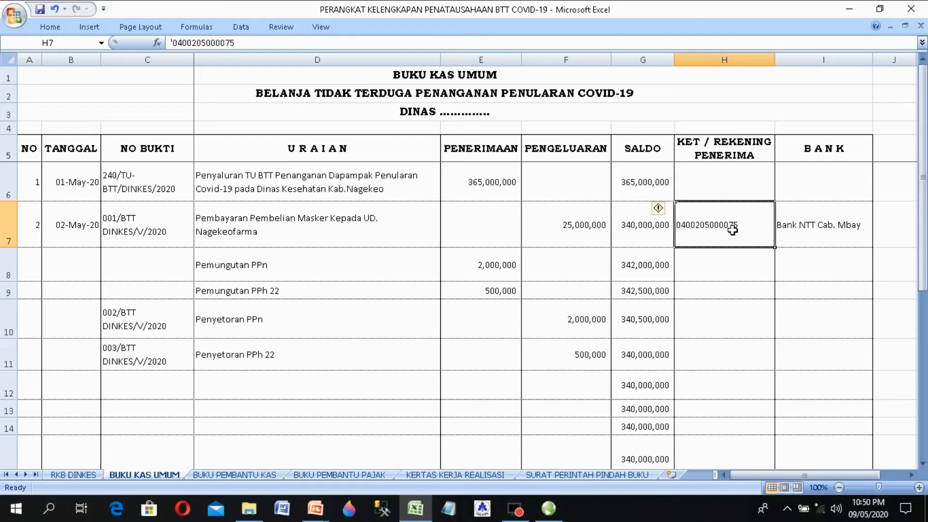
left_click(733, 228)
Step: Look over the top of the SURAT PERINTAH PINDAH BUKU letter sheet
left_click(599, 475)
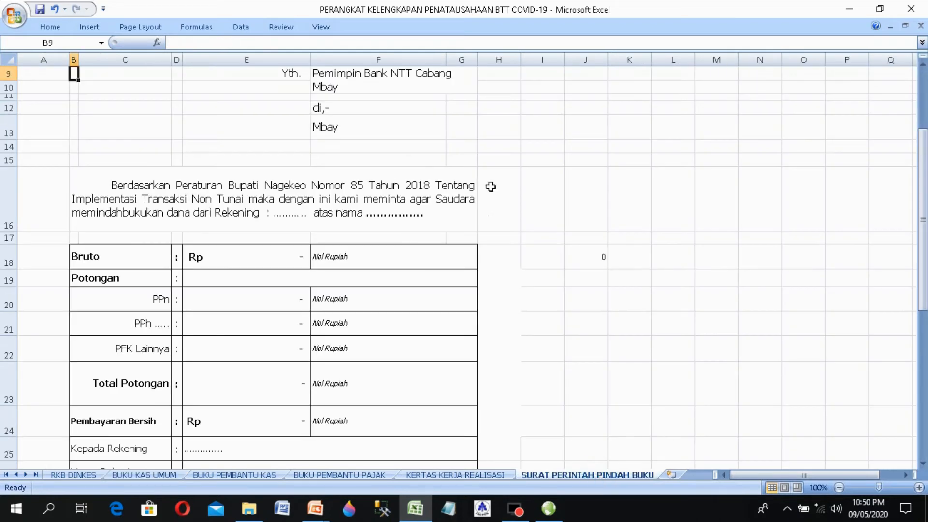
left_click(378, 153)
key("Up")
key("Up")
key("Up")
key("Up")
key("Up")
key("Up")
key("Up")
key("Up")
key("Up")
key("Up")
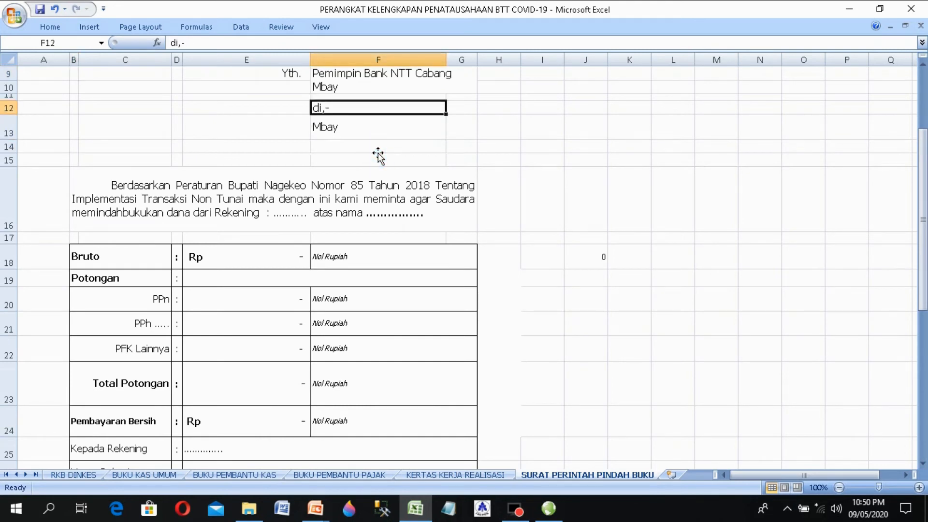
key("Down")
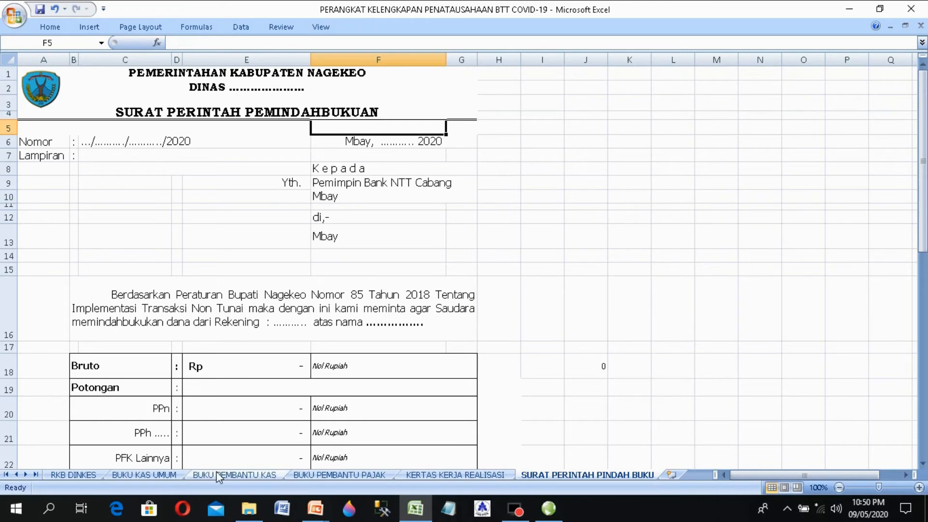
Step: Copy voucher number 001/BTT DINKES/V/2020 from C7 on BUKU KAS UMUM, then return to the letter
left_click(145, 476)
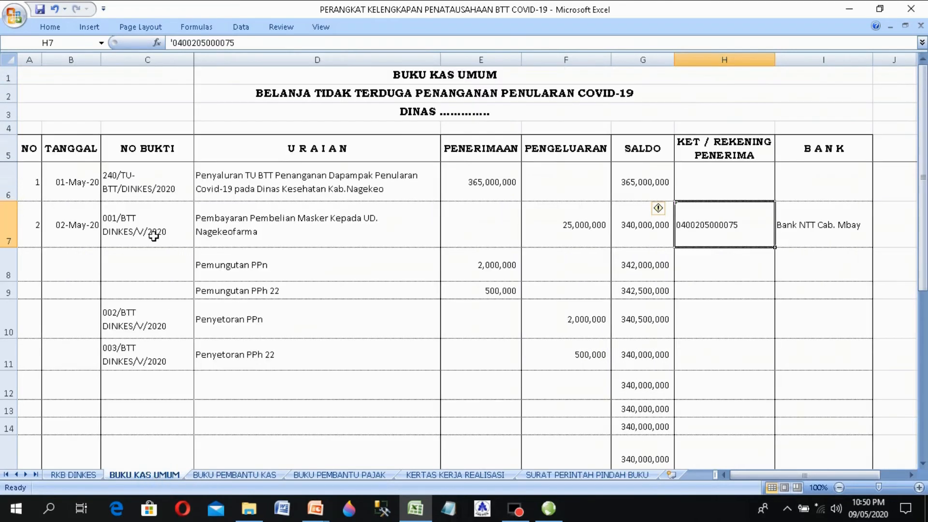
left_click(151, 234)
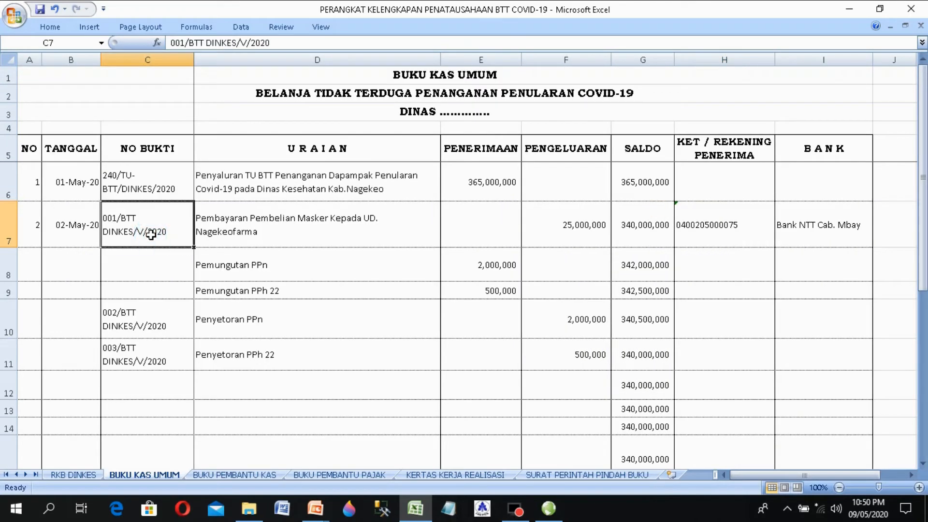
double_click(151, 234)
left_click_drag(173, 233, 33, 207)
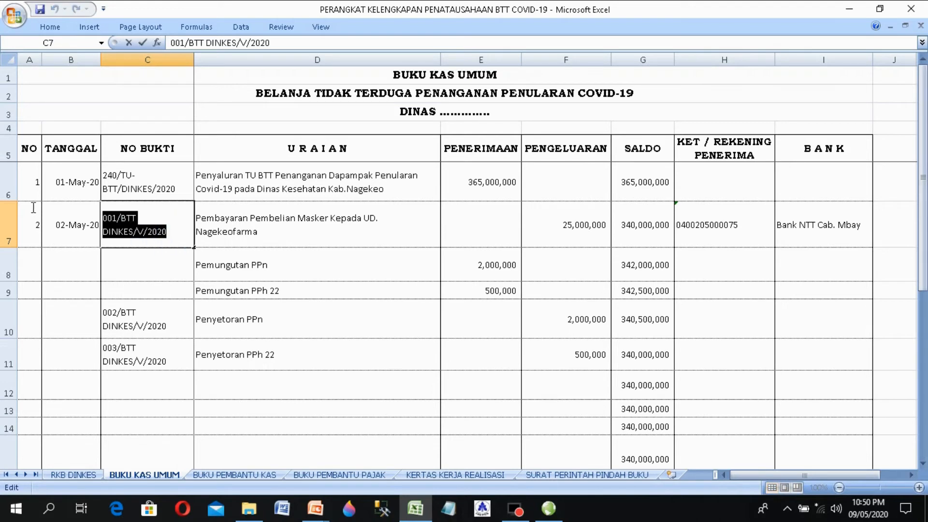
right_click(107, 224)
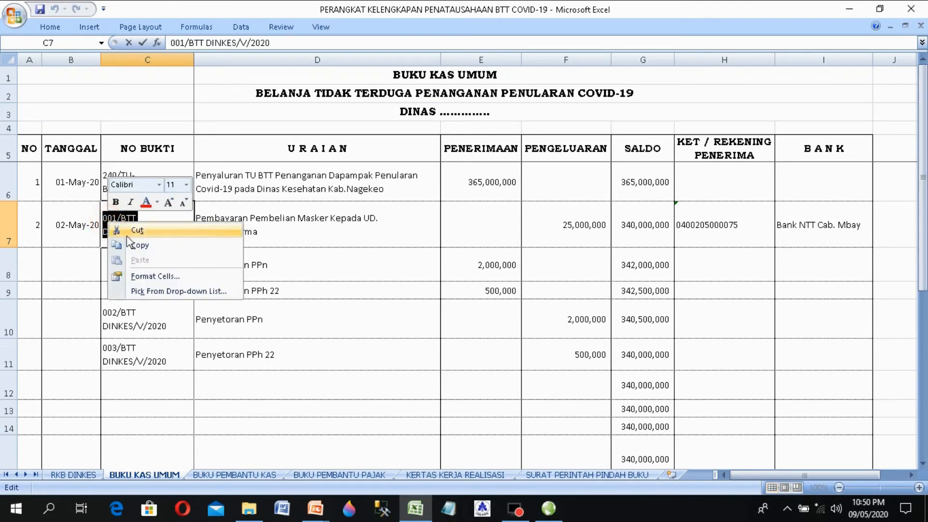
left_click(145, 247)
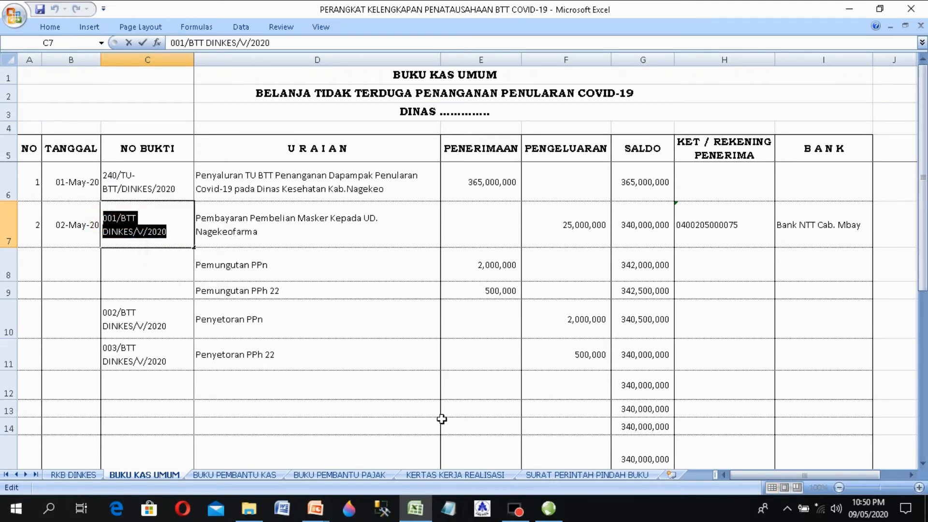
left_click(549, 474)
Step: Paste 001/BTT DINKES/V/2020 over the placeholder letter number in C6
left_click(143, 140)
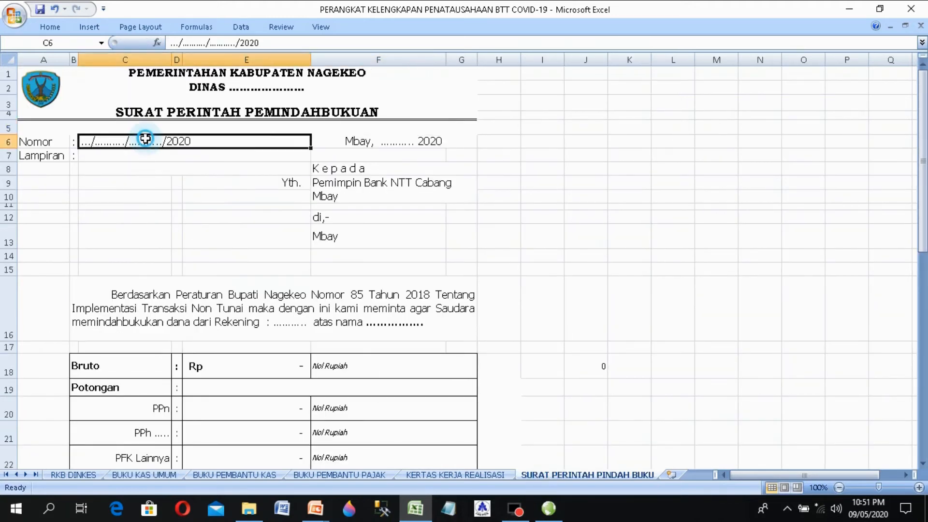
double_click(141, 140)
left_click_drag(160, 141, 80, 141)
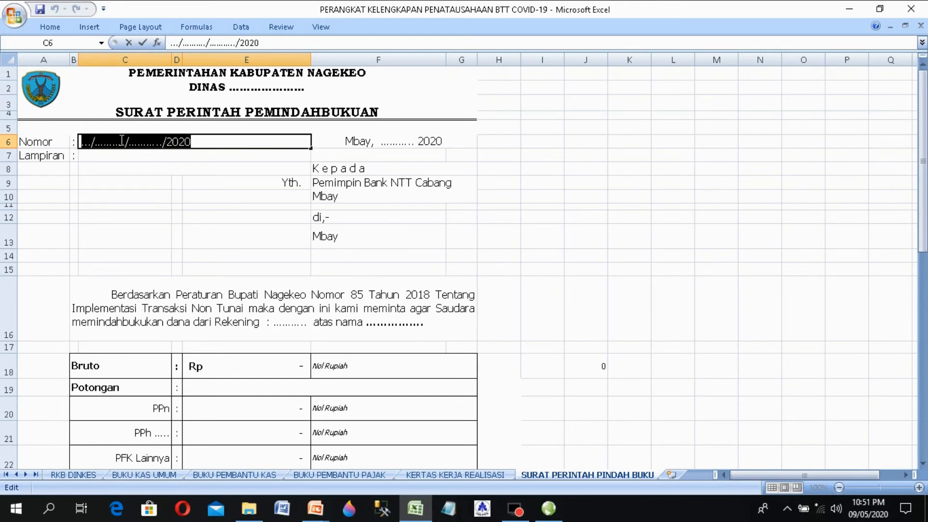
right_click(122, 140)
left_click(153, 177)
left_click(158, 189)
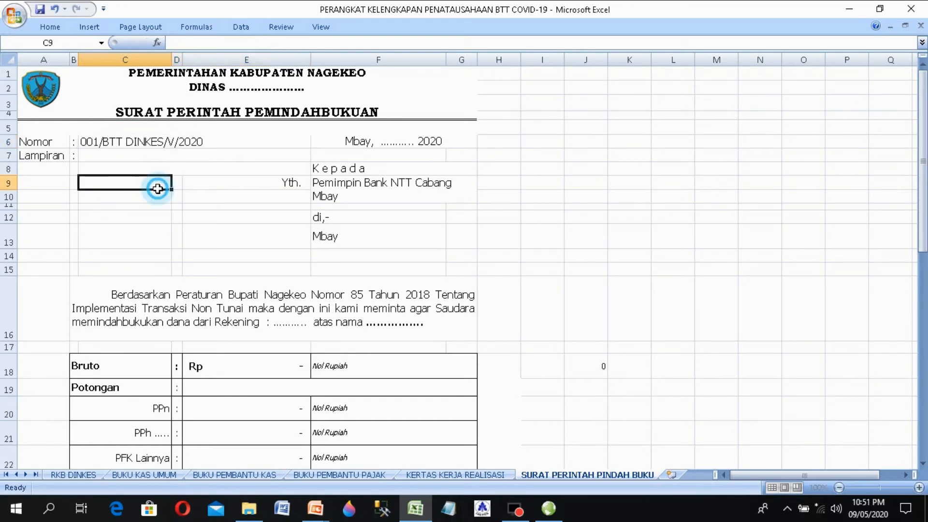
Step: Replace the dotted date in F6 so it reads Mbay, 1 Mei 2020
double_click(396, 141)
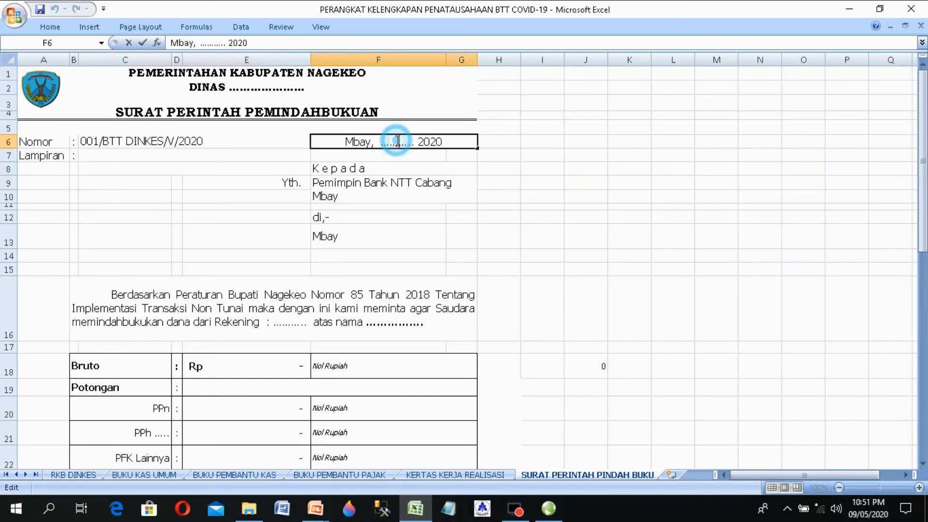
left_click_drag(415, 145, 386, 143)
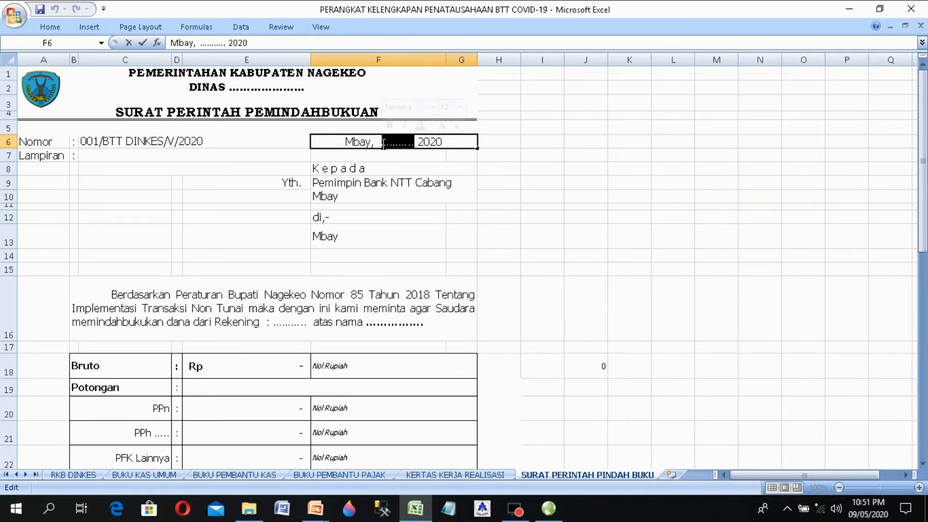
type("1")
type(" Mw")
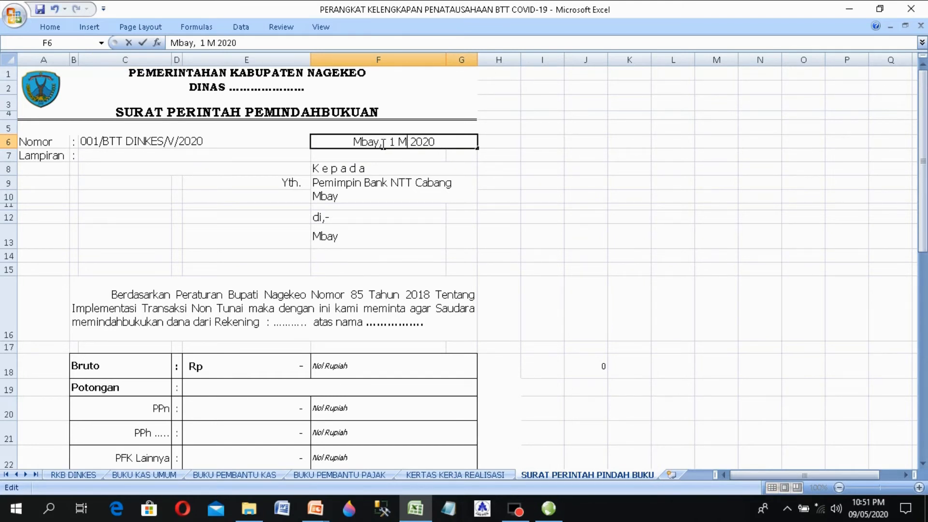
key("BackSpace")
type("ey")
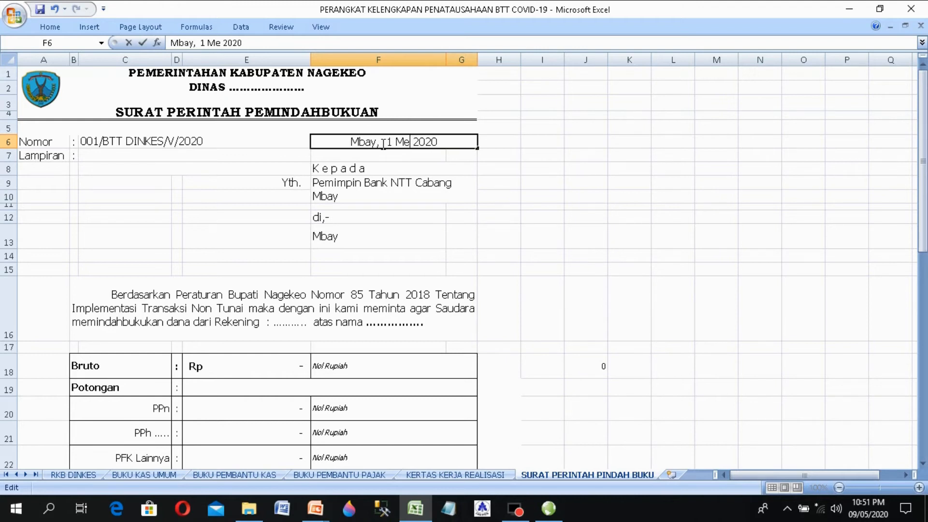
key("BackSpace")
type("i")
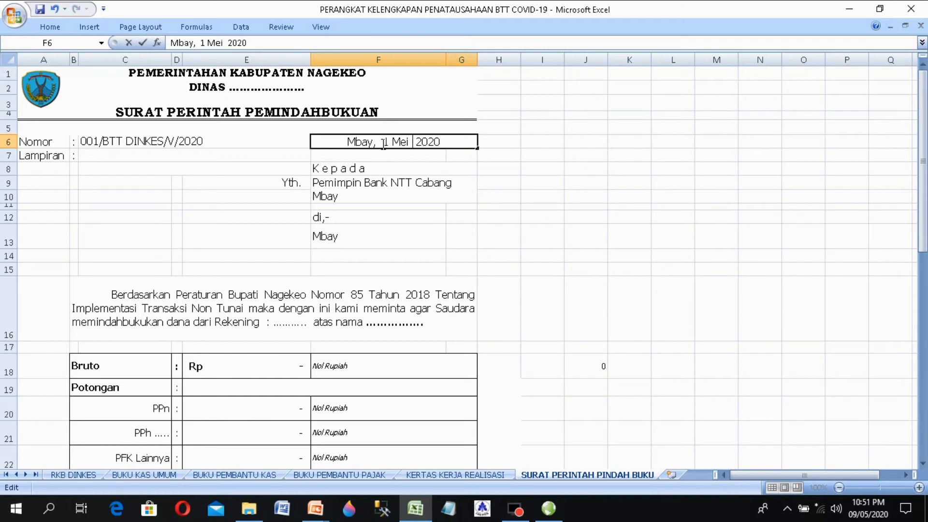
key("Delete")
key("Return")
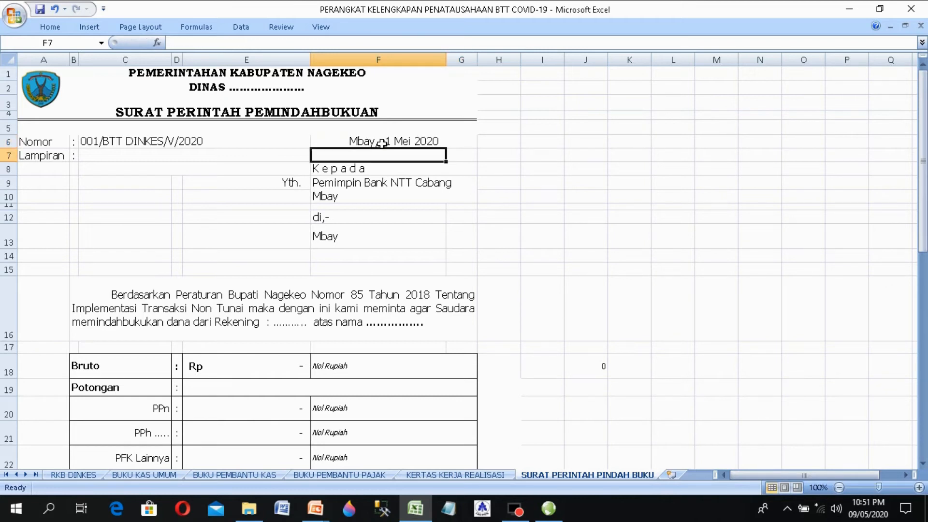
Step: Replace the dots after 'Rekening :' in the B16 paragraph with the source account number
left_click(348, 188)
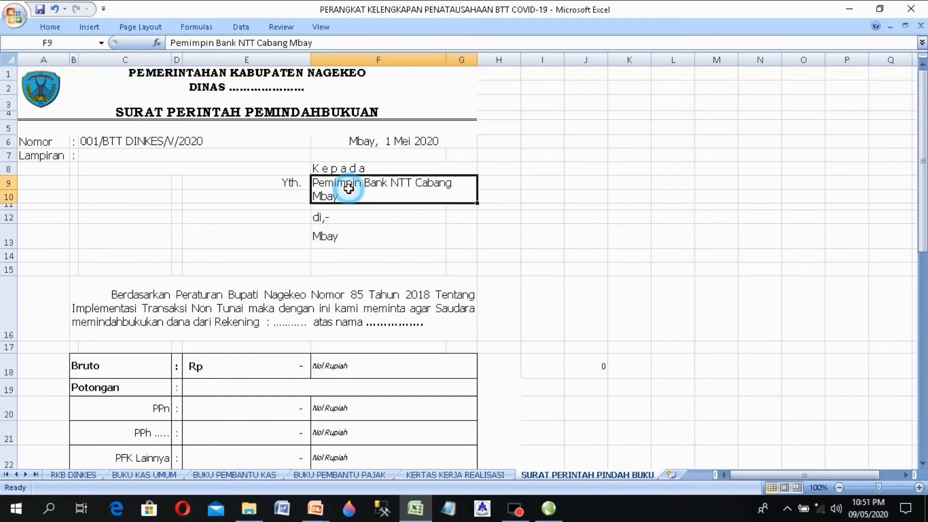
left_click(332, 257)
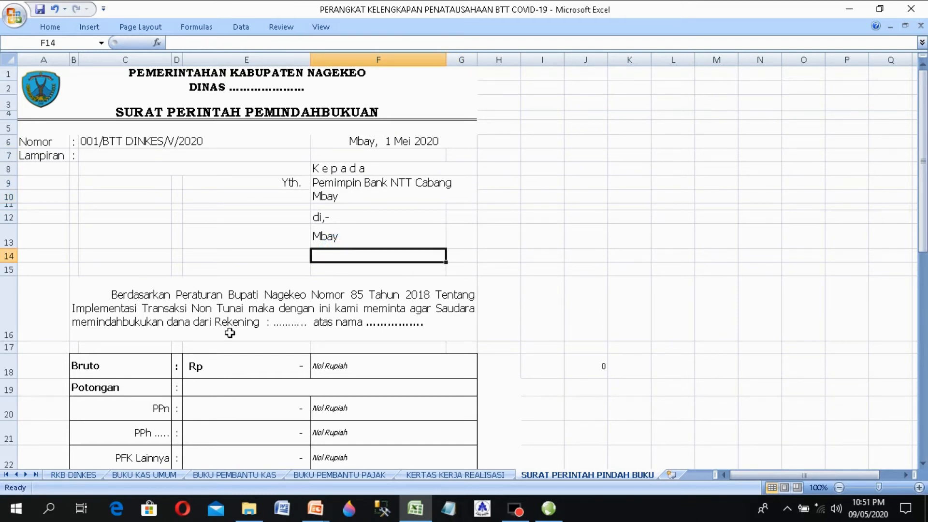
left_click(243, 324)
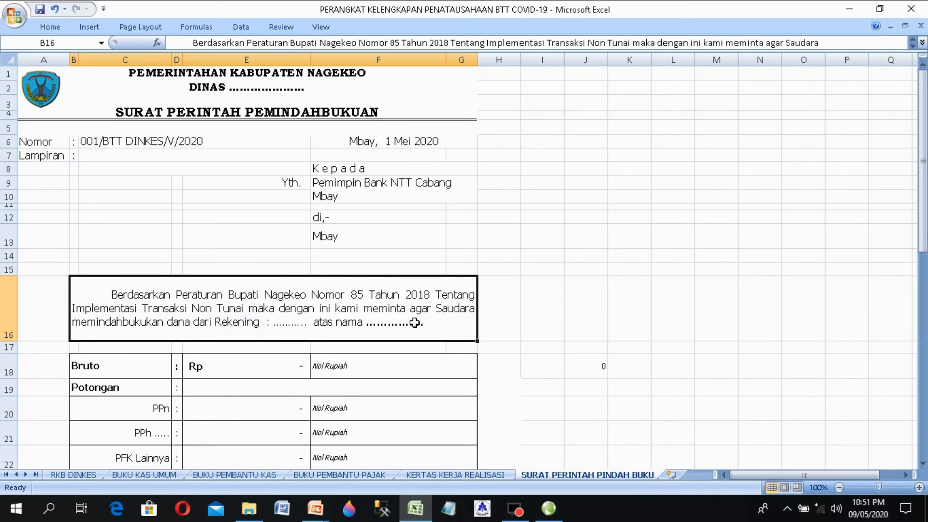
double_click(276, 326)
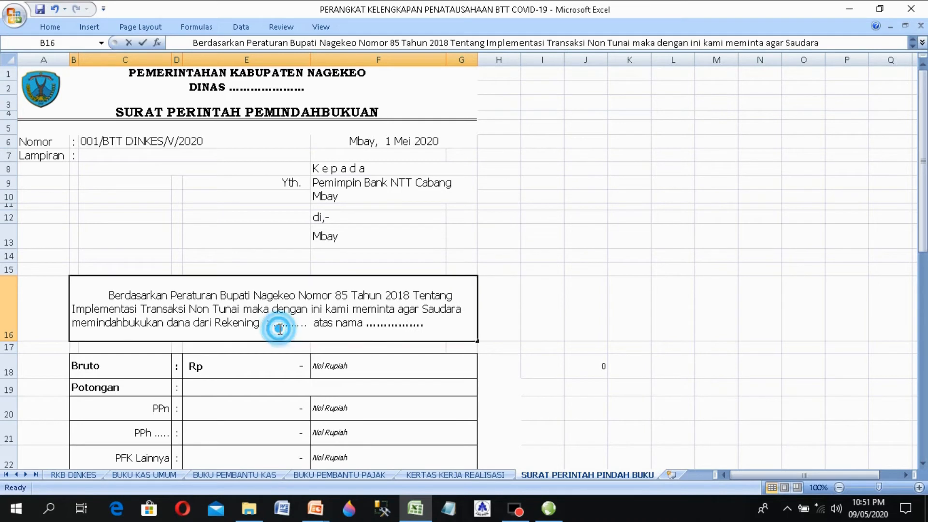
left_click(274, 325)
left_click_drag(274, 325, 311, 331)
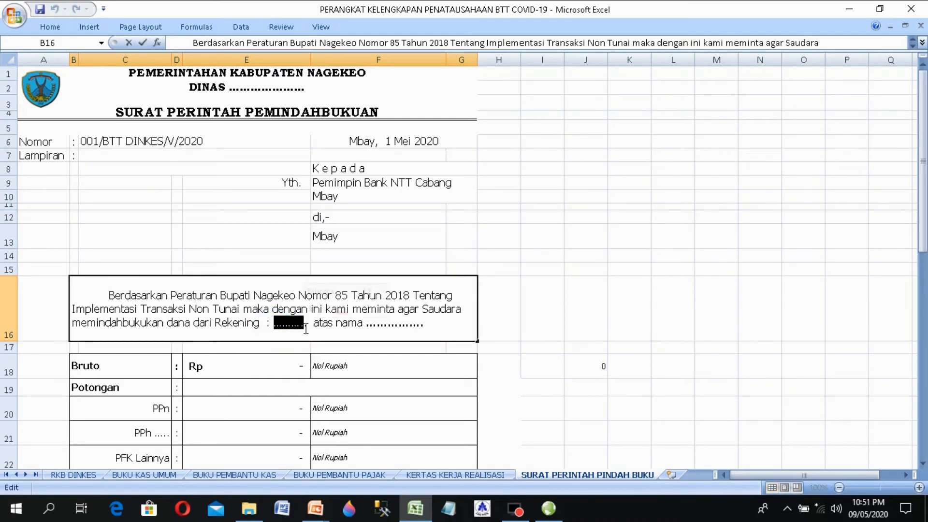
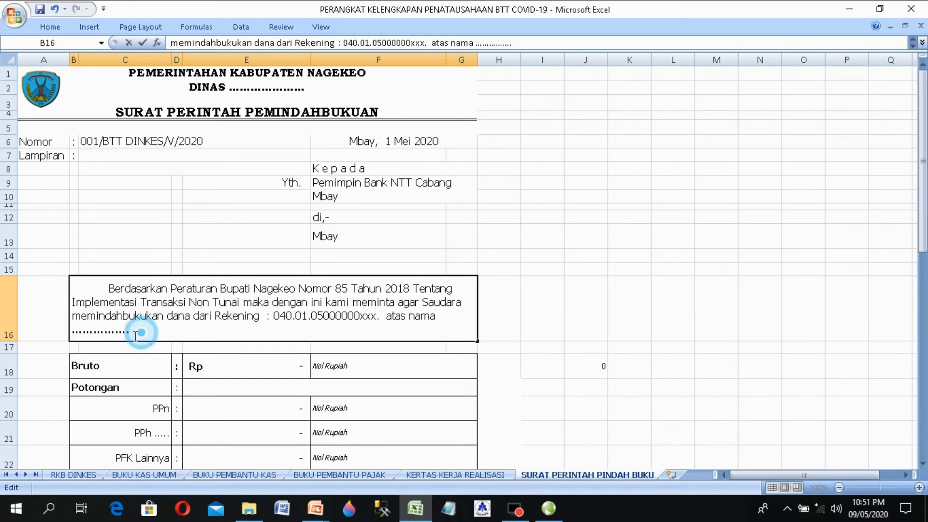
Step: Fill the 'atas nama' placeholder with Dinas Kesehatan Kab. Nagekeo and commit the paragraph
left_click_drag(139, 332, 64, 330)
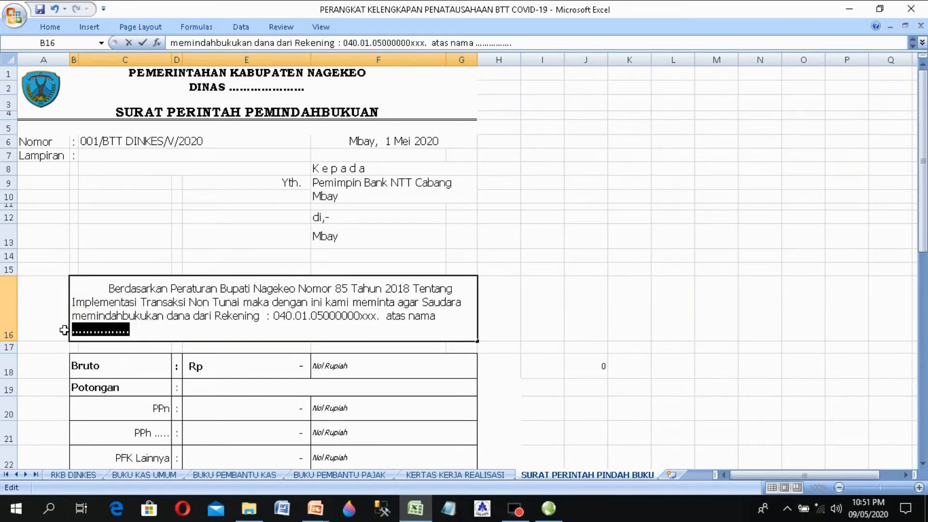
type("Dinas")
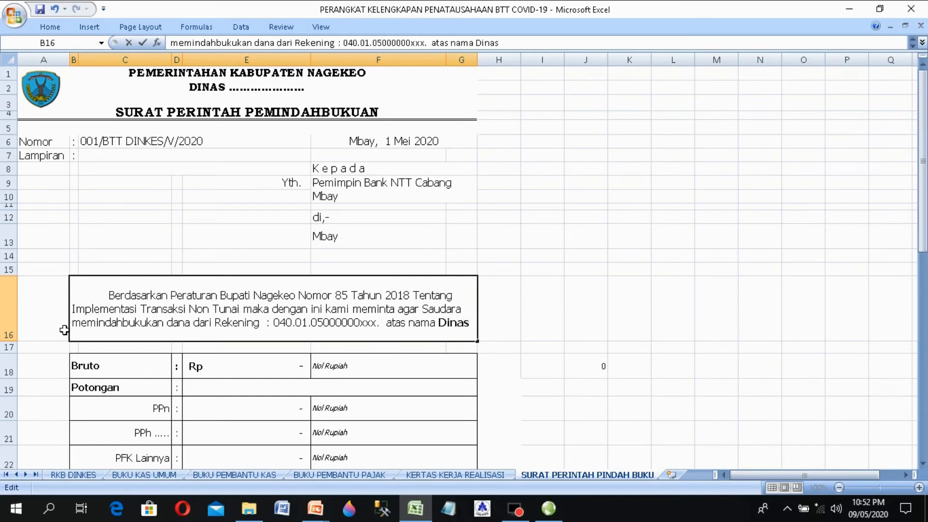
type(" Kesehatan Kab")
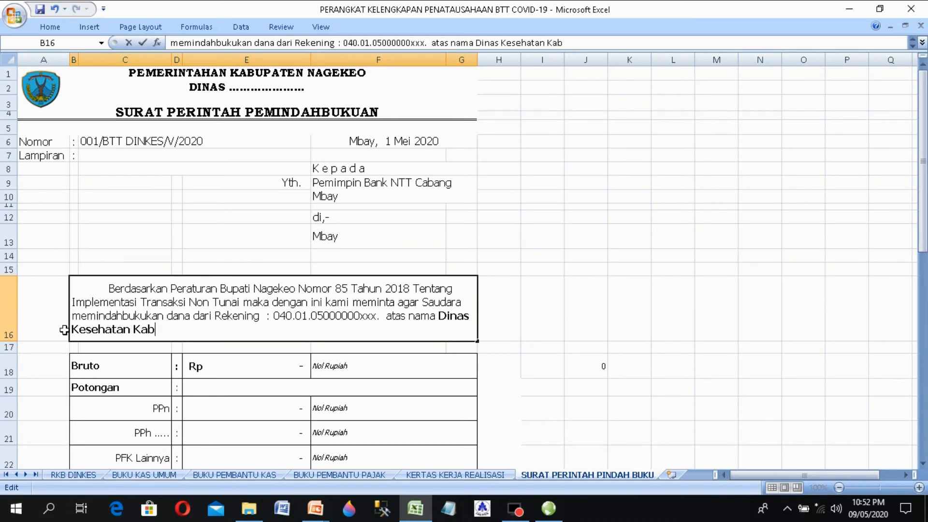
type("Nagekeo")
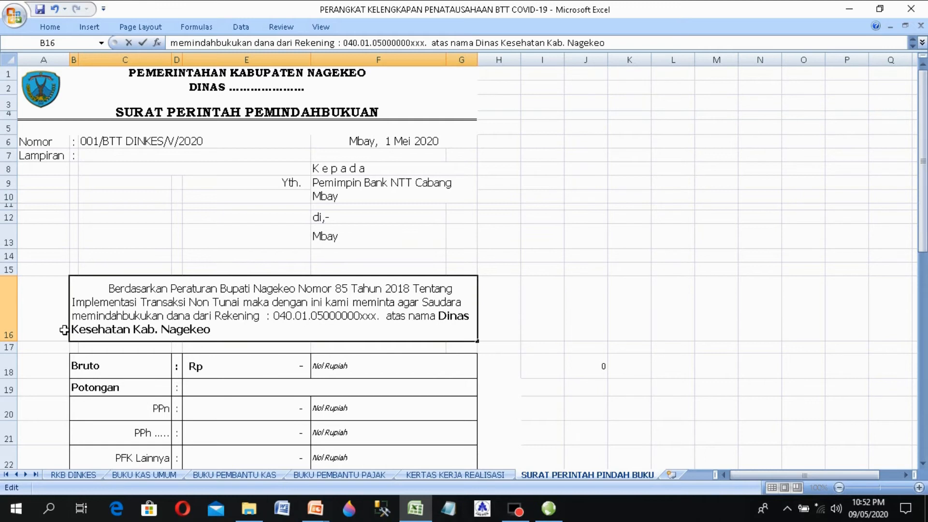
key("Return")
key("Down")
key("Down")
key("Down")
key("Down")
key("Down")
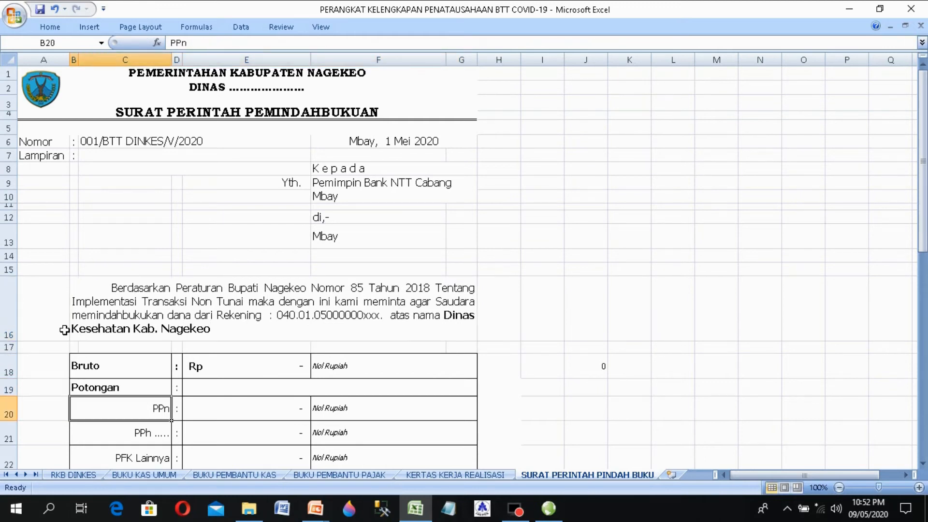
Step: Enter the Bruto amount of 25,000,000 in E18
key("Up")
key("Up")
key("Up")
key("Up")
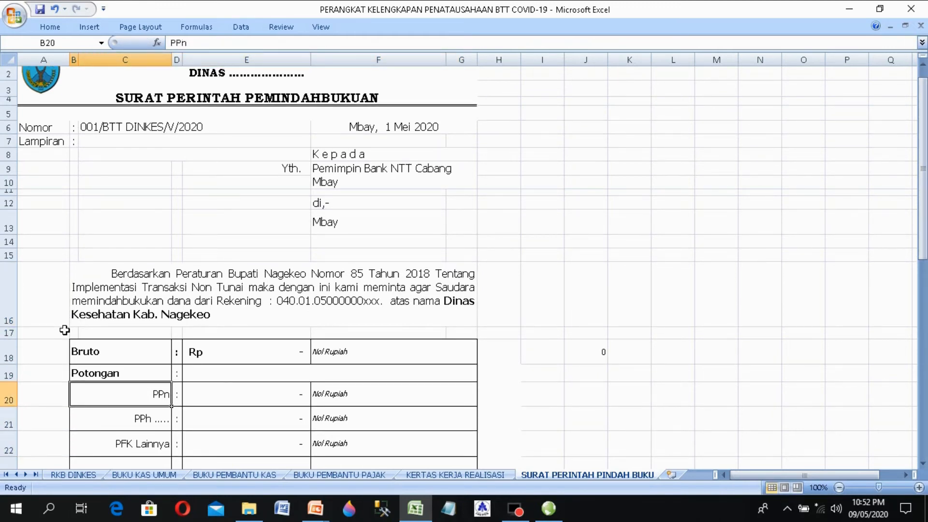
key("Right")
key("Down")
key("Up")
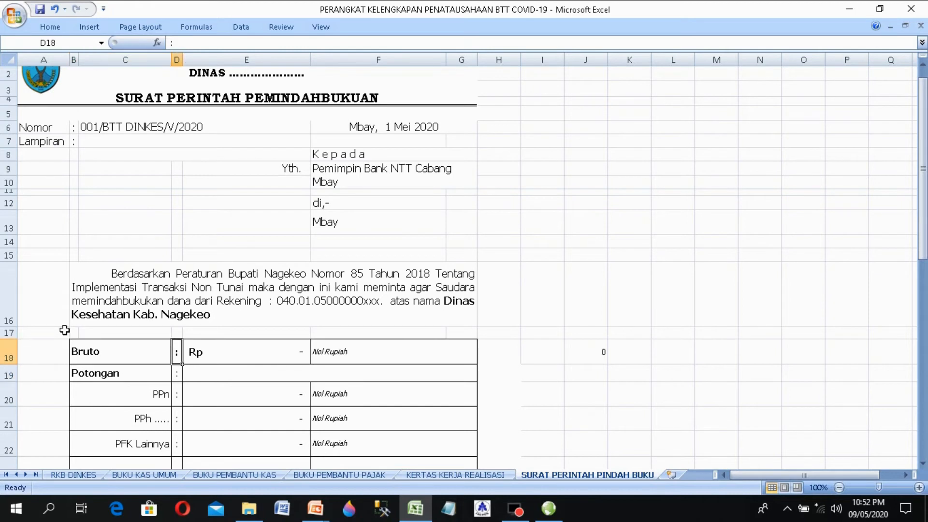
key("Right")
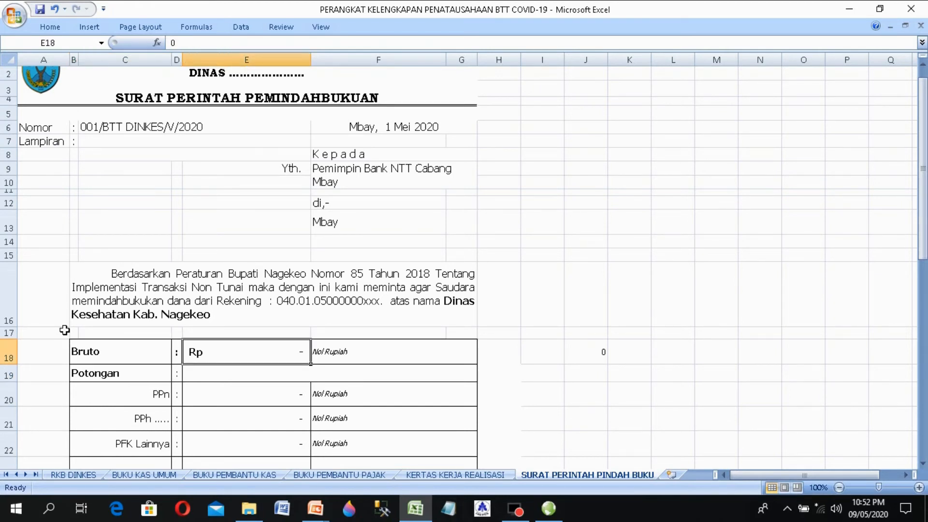
type("25,0")
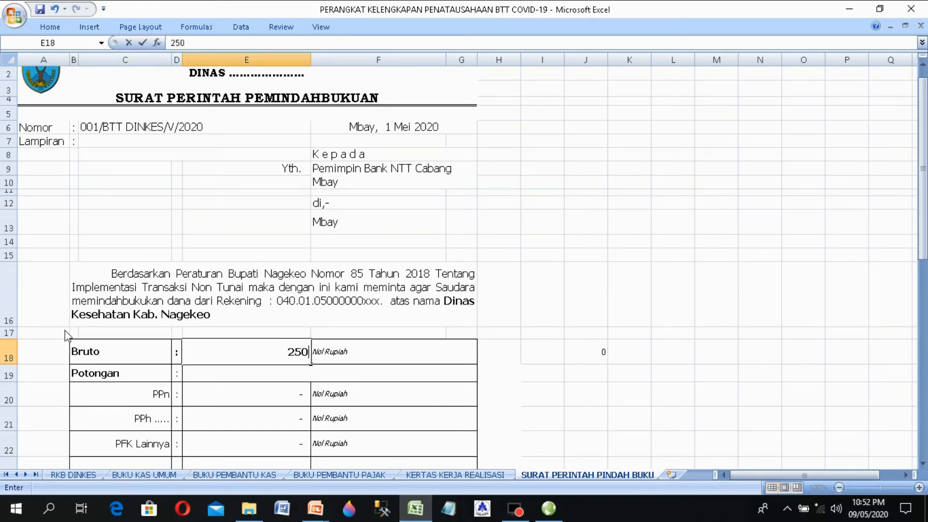
type("00,")
type("00")
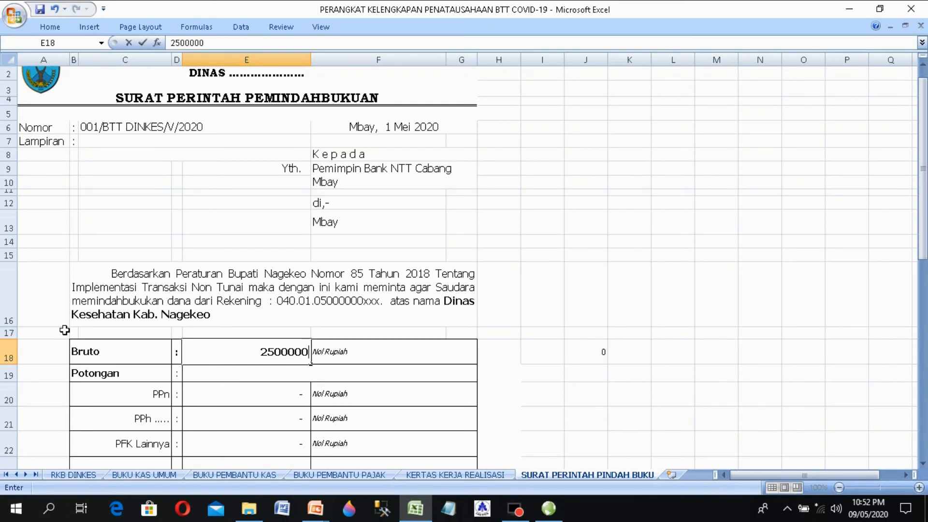
type("0")
key("Return")
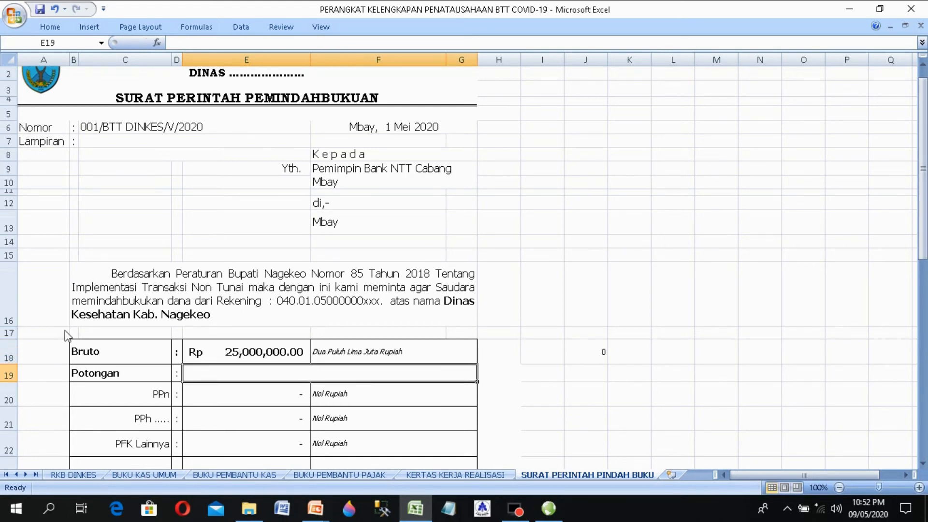
Step: Enter the PPn deduction of 2,000,000
key("Up")
key("Down")
key("Down")
key("Down")
key("Down")
key("Down")
key("Down")
key("Down")
key("Down")
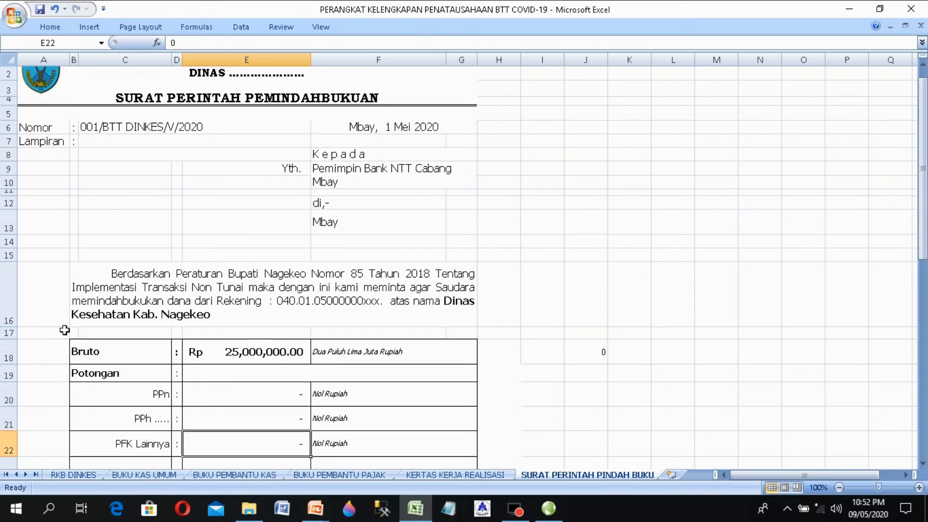
key("Up")
key("Up")
key("Up")
key("Up")
key("Up")
key("Up")
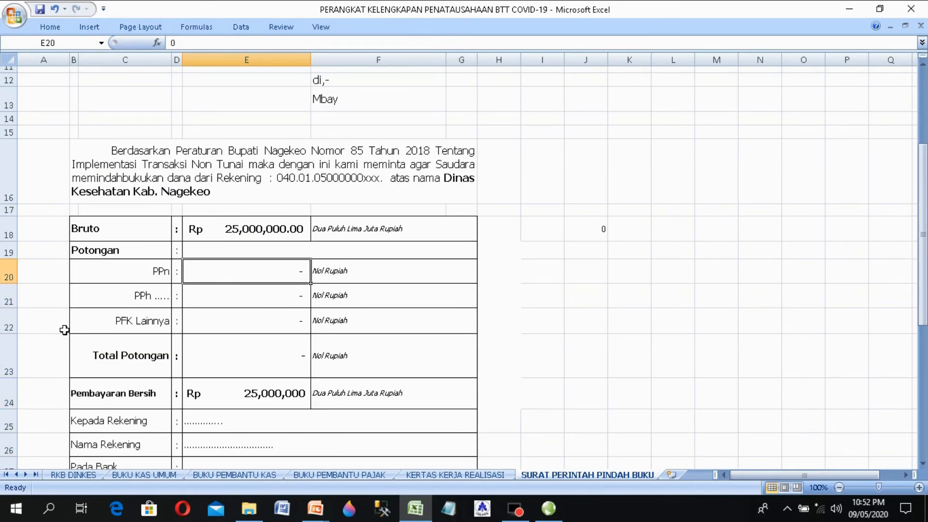
type("2000000")
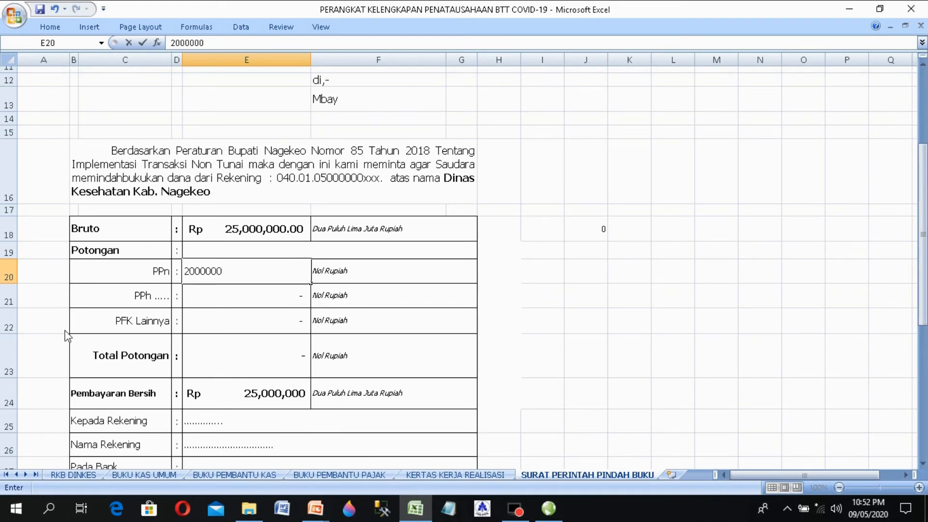
key("Return")
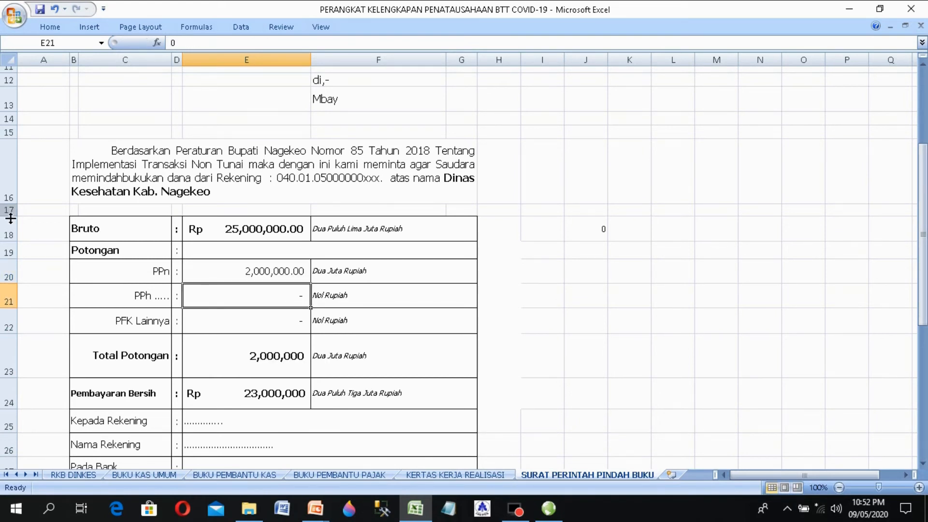
Step: Rename the PPh label to PPh 22 and enter its 500,000 deduction
double_click(162, 298)
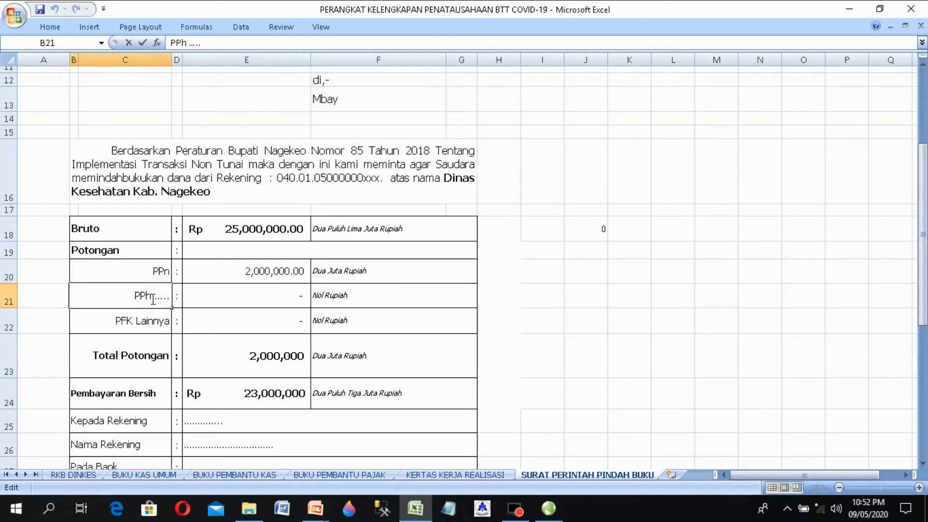
left_click_drag(151, 296, 202, 295)
type("22")
key("Tab")
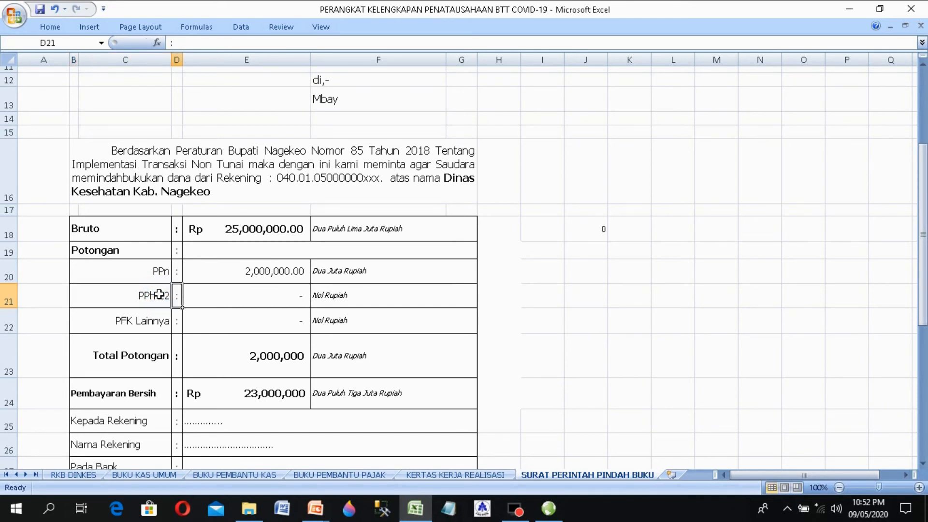
key("Tab")
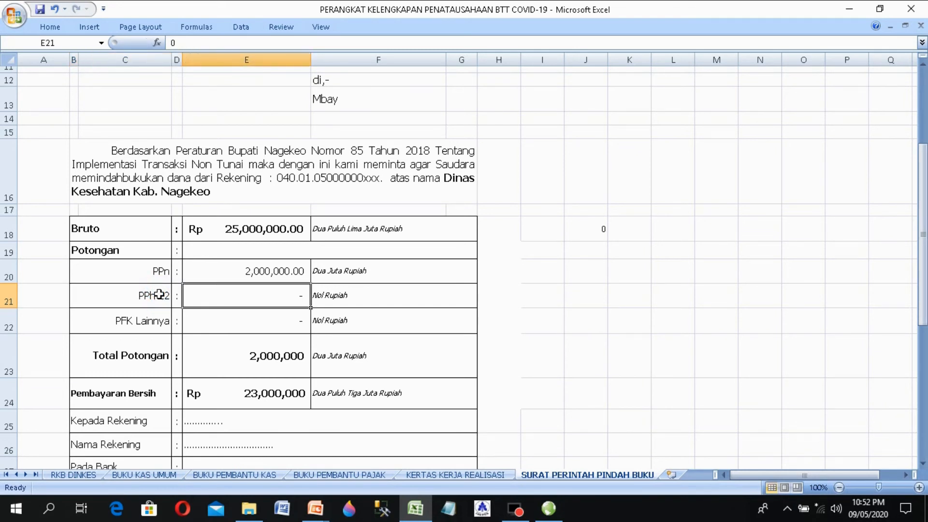
type("500000")
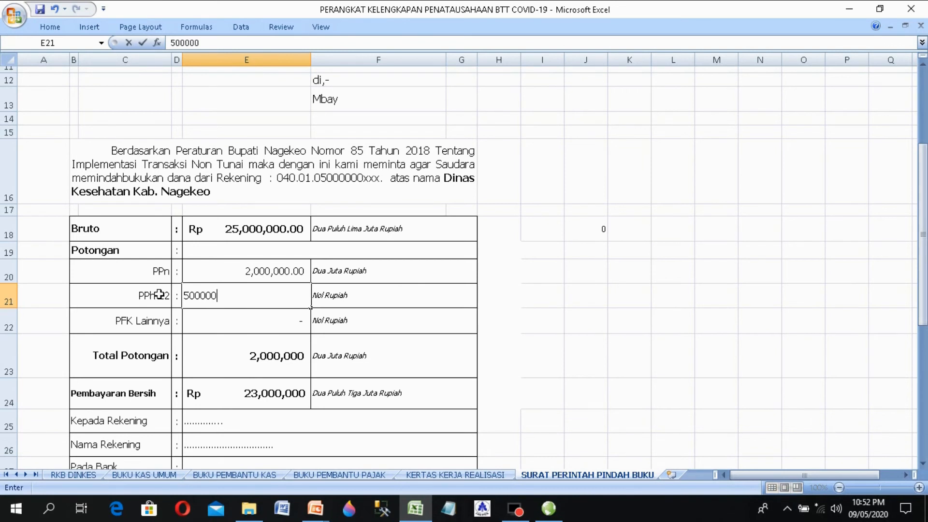
key("Return")
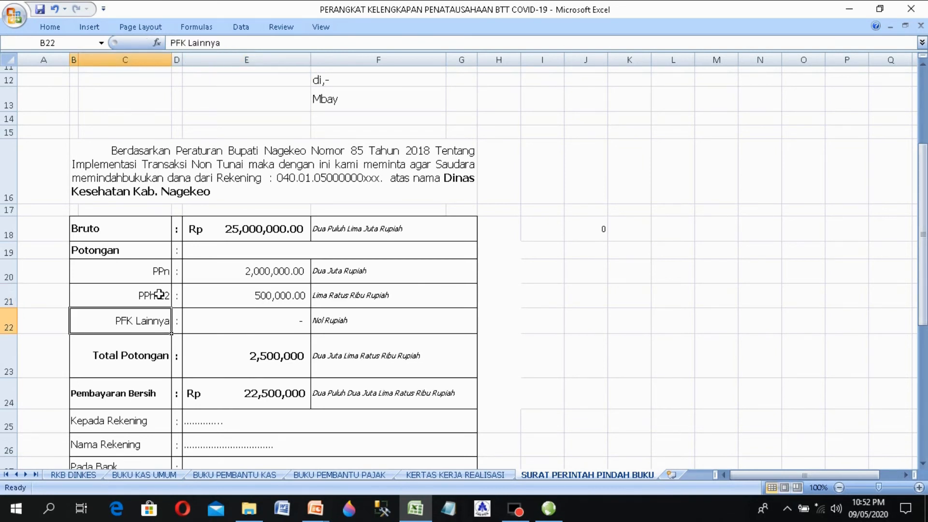
Step: Check the Total Potongan and Pembayaran Bersih formulas
key("Return")
key("Tab")
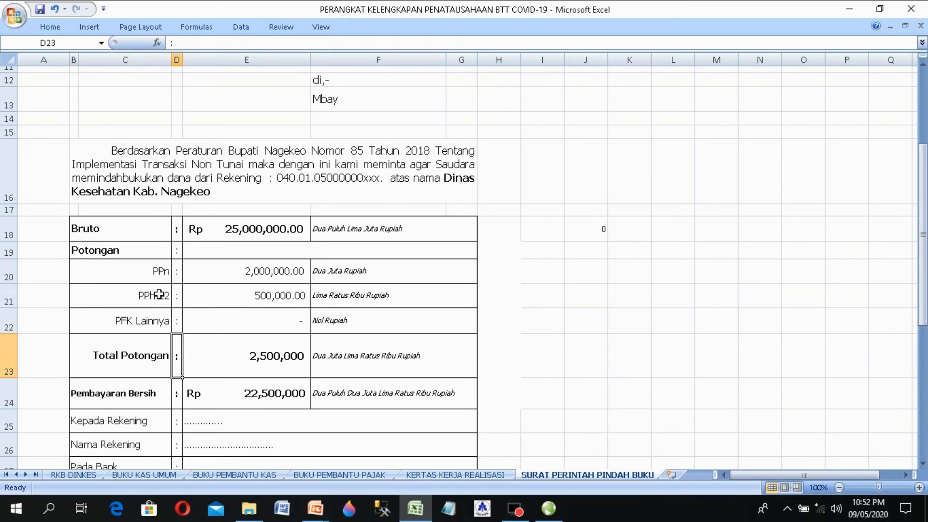
key("Tab")
key("Down")
key("Down")
key("Down")
key("Down")
key("Down")
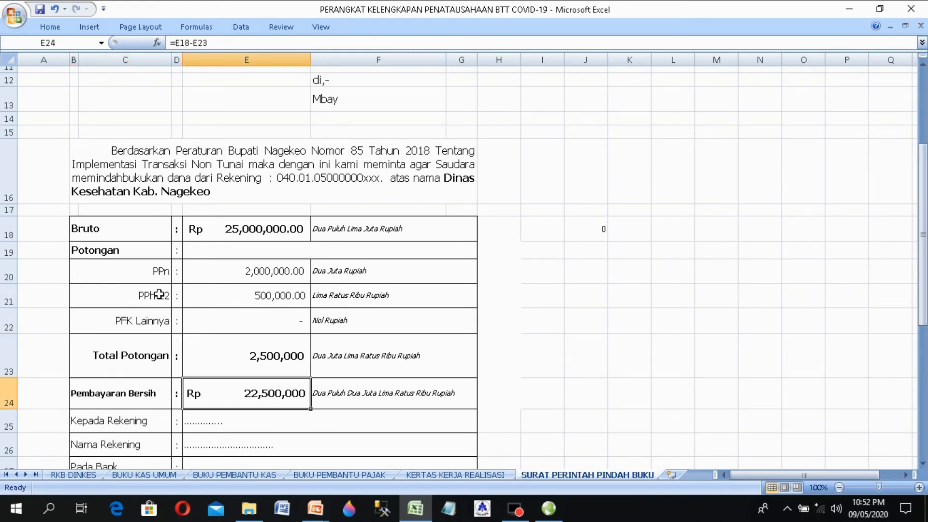
key("Up")
key("Up")
key("Up")
key("Up")
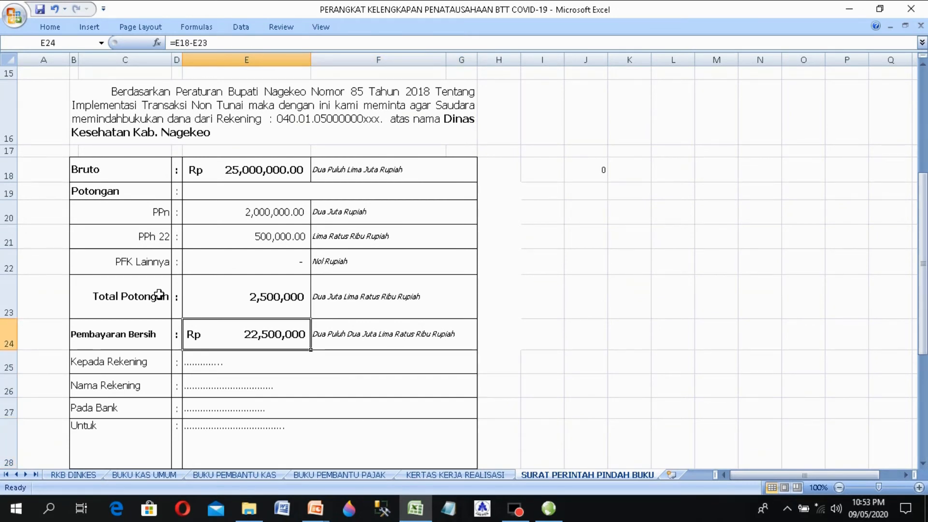
key("Down")
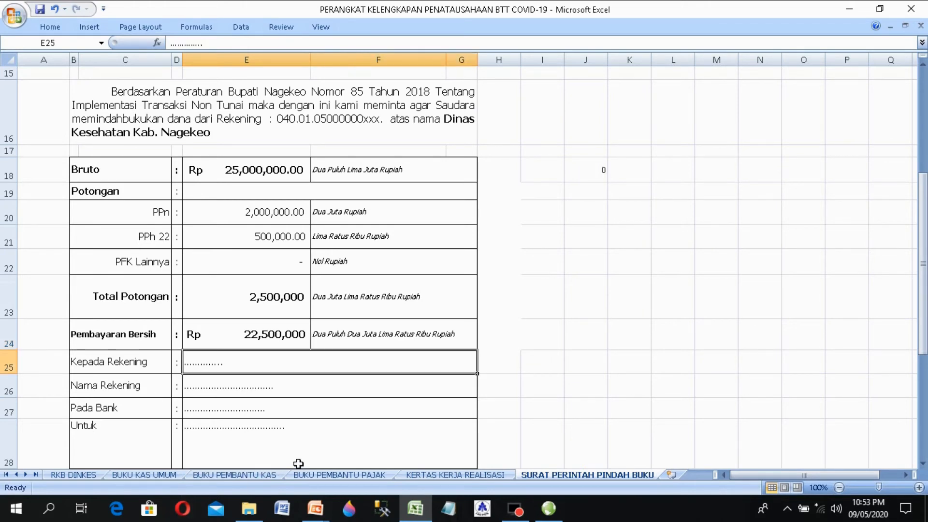
Step: Copy the recipient account number from H7 on BUKU KAS UMUM into E25
left_click(164, 474)
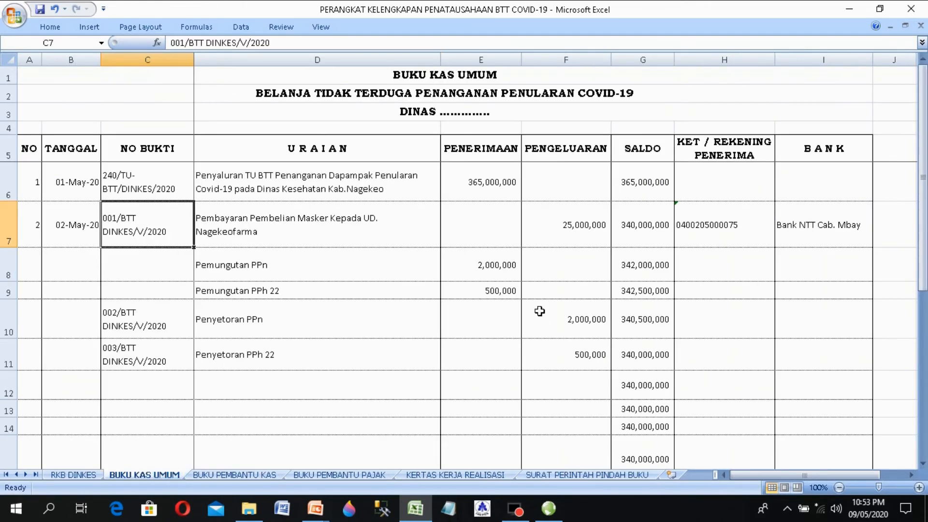
double_click(721, 225)
double_click(709, 225)
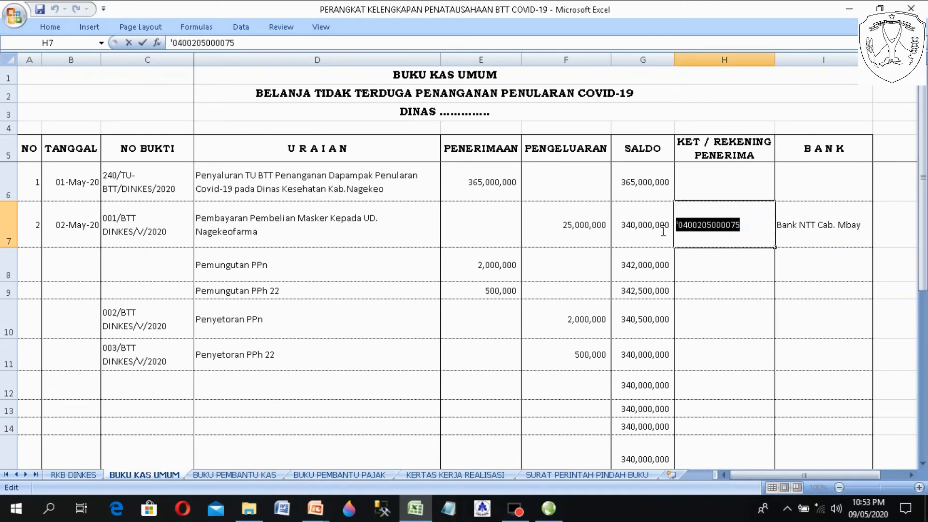
right_click(709, 225)
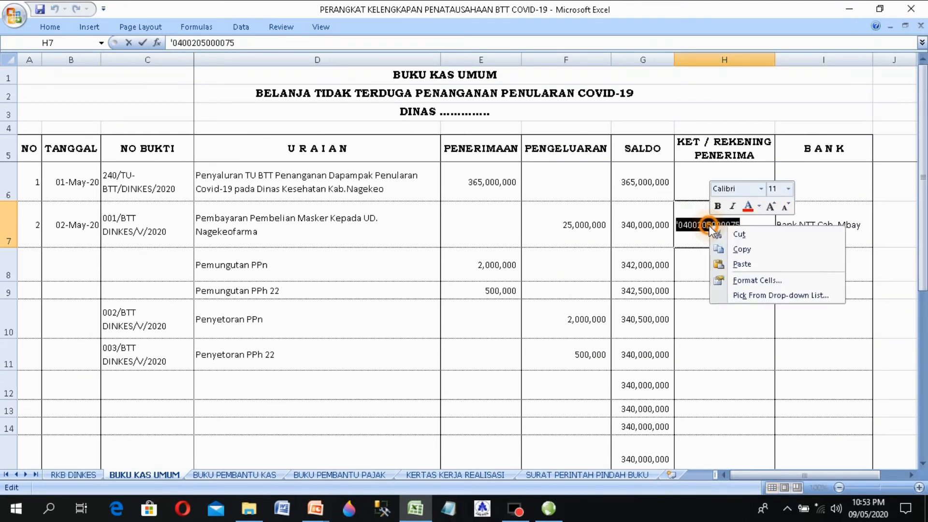
left_click(732, 252)
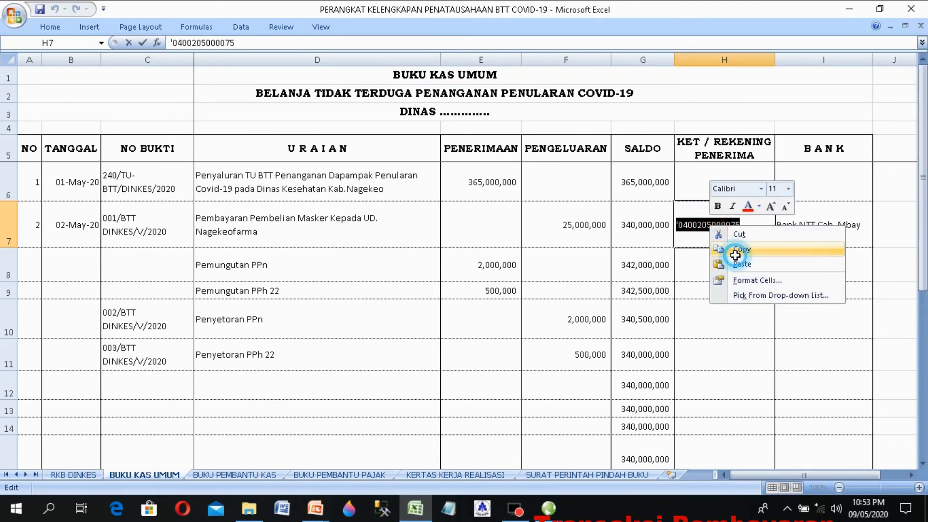
left_click(581, 476)
double_click(236, 368)
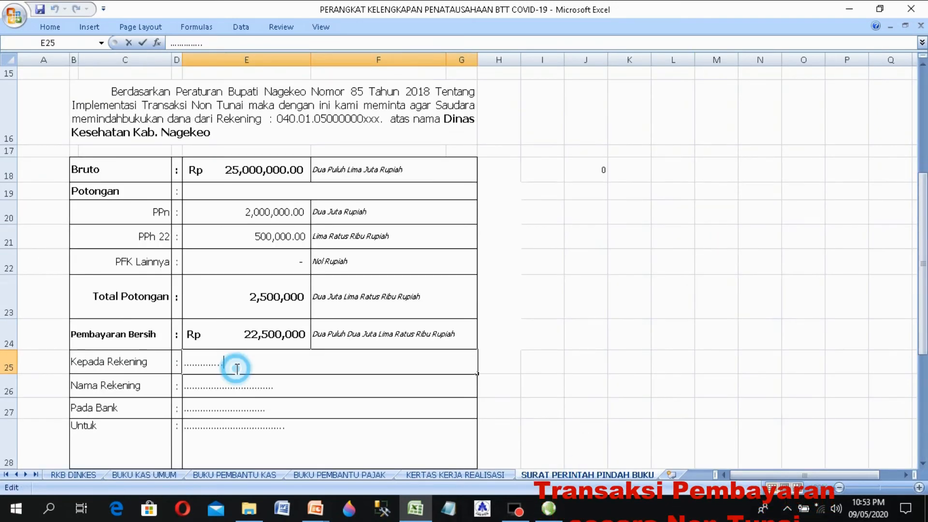
double_click(237, 368)
key("ctrl+v")
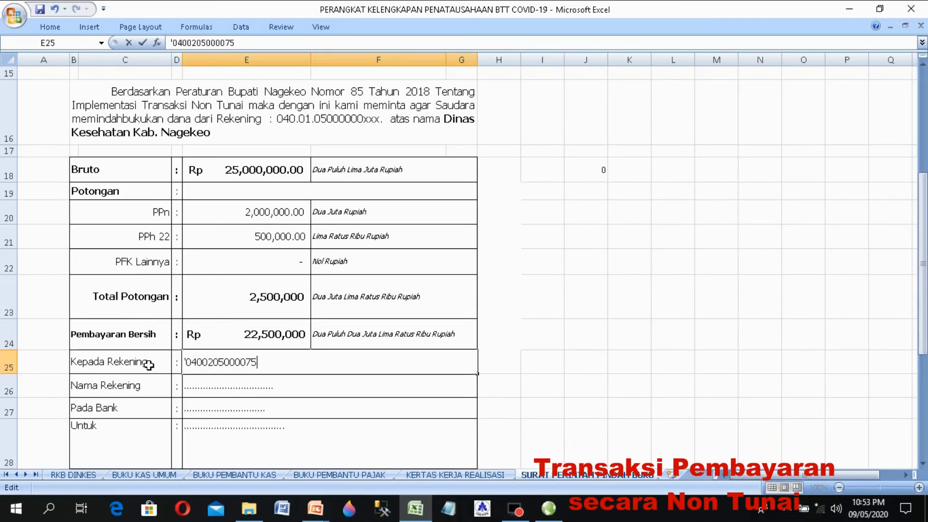
key("Return")
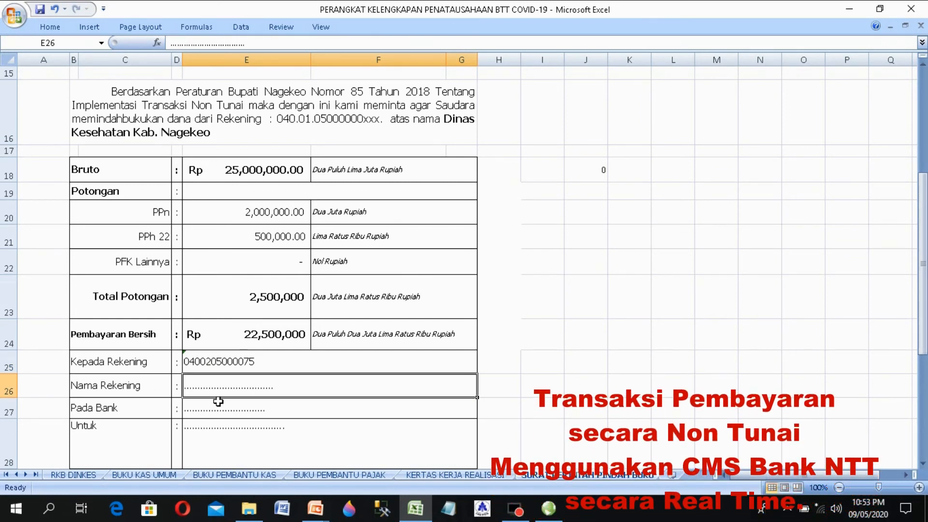
Step: Enter UD. Nagekeofarma as account name and Bank NTT Cab. Mbay as bank
type("UD")
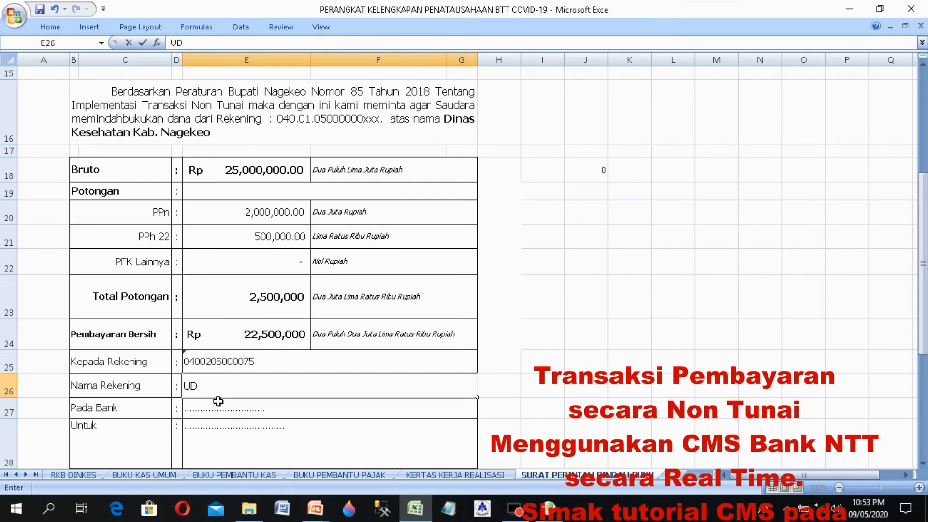
type(". Nage")
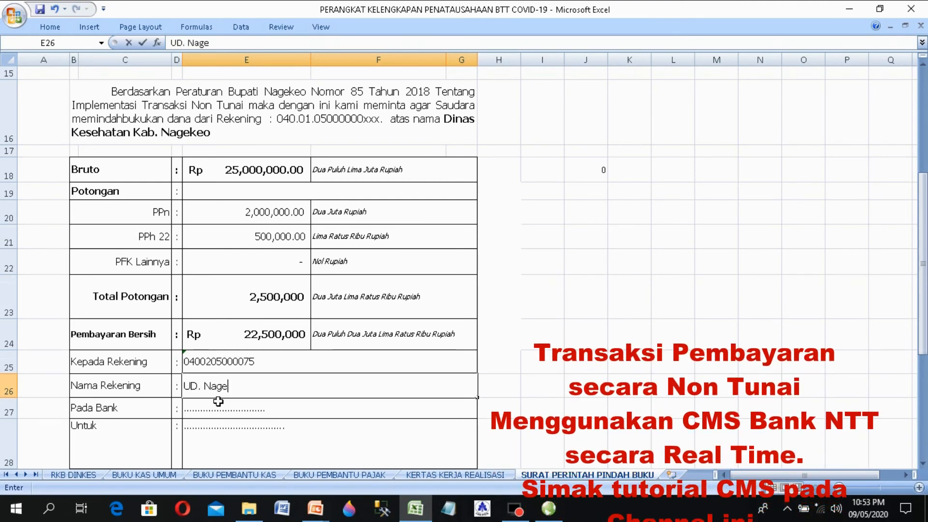
type("keofar")
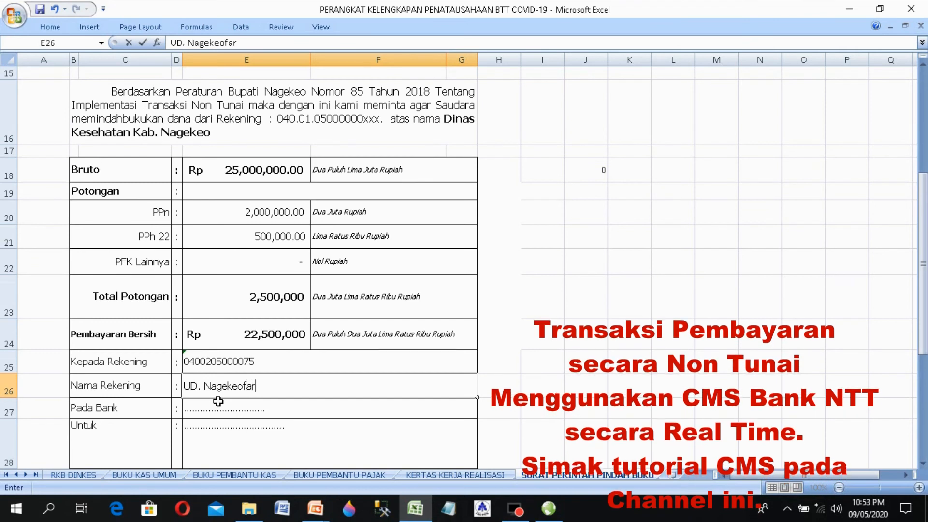
type("ma")
key("Return")
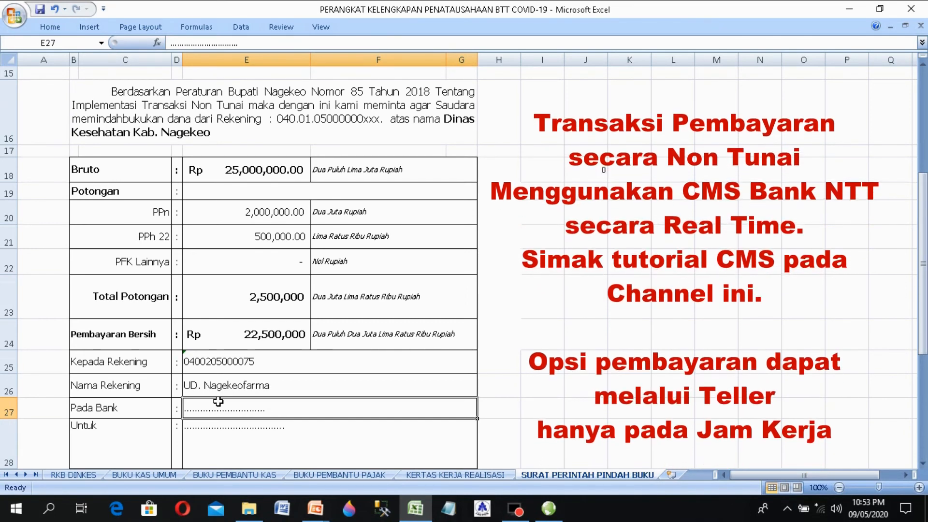
type("Ban")
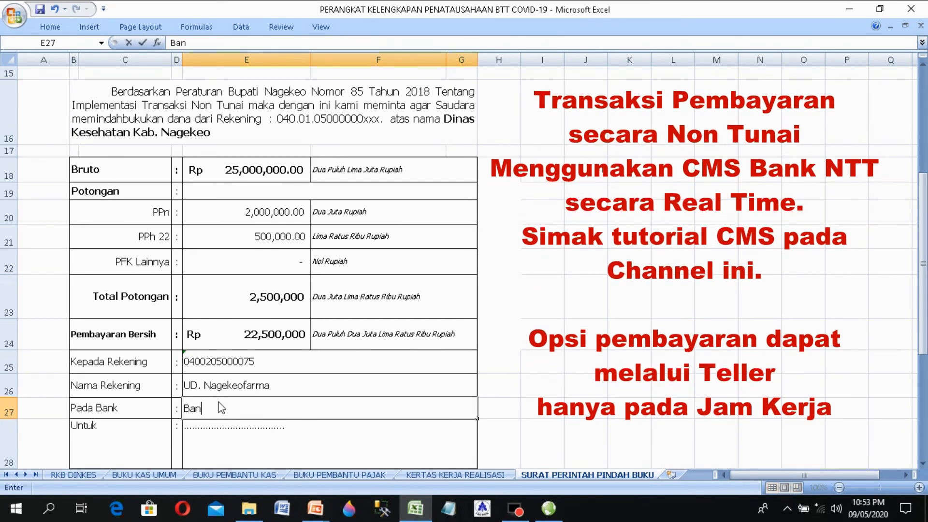
type("k NTT ")
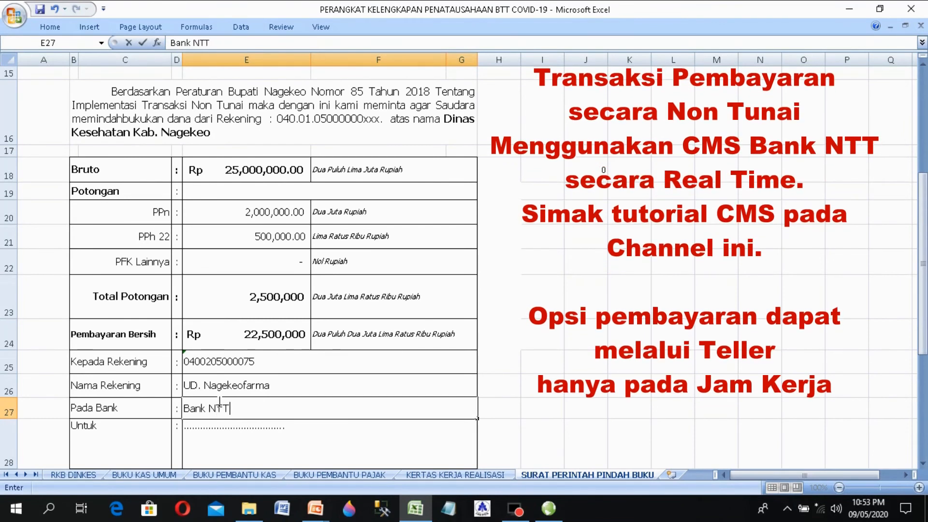
type("Cab")
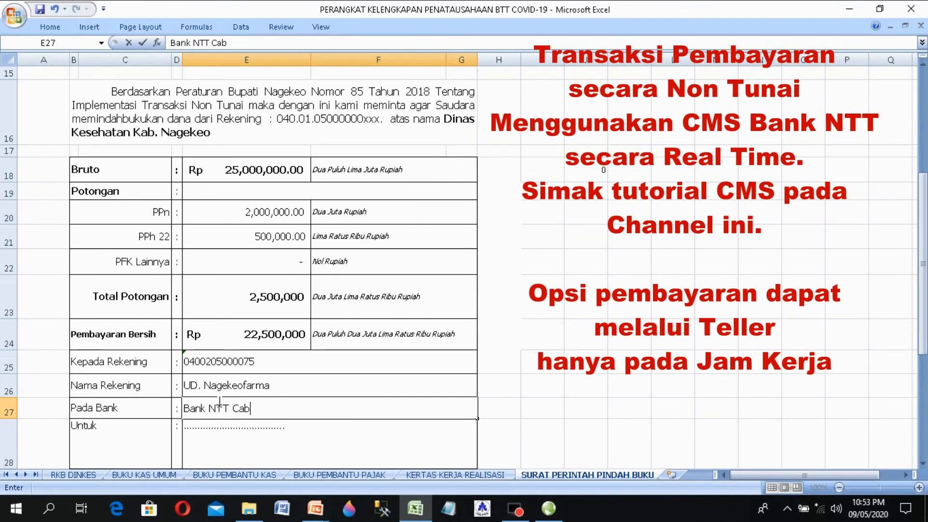
type(". Mbay")
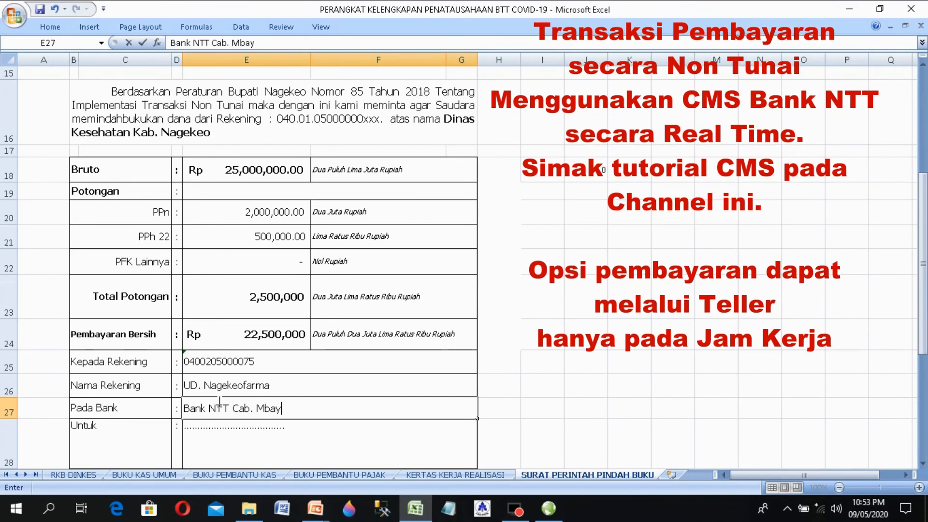
key("Return")
key("Return")
key("Return")
key("Return")
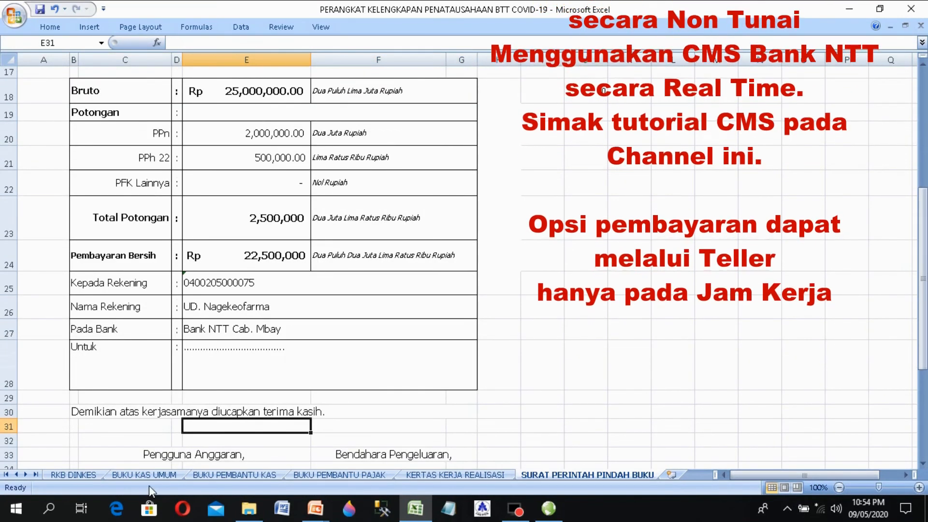
Step: Copy the D7 mask-purchase payment description into the Untuk cell E28
left_click(156, 475)
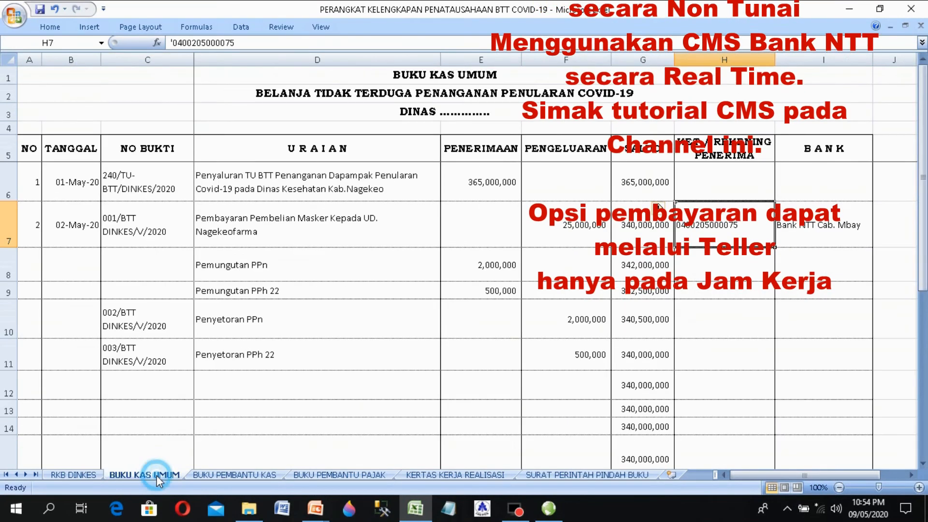
left_click(253, 225)
left_click_drag(282, 233, 164, 201)
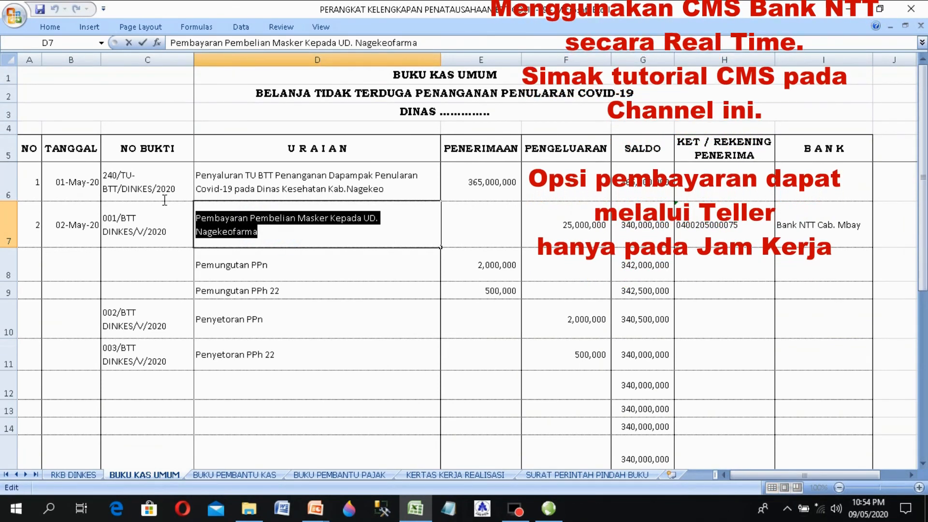
right_click(227, 220)
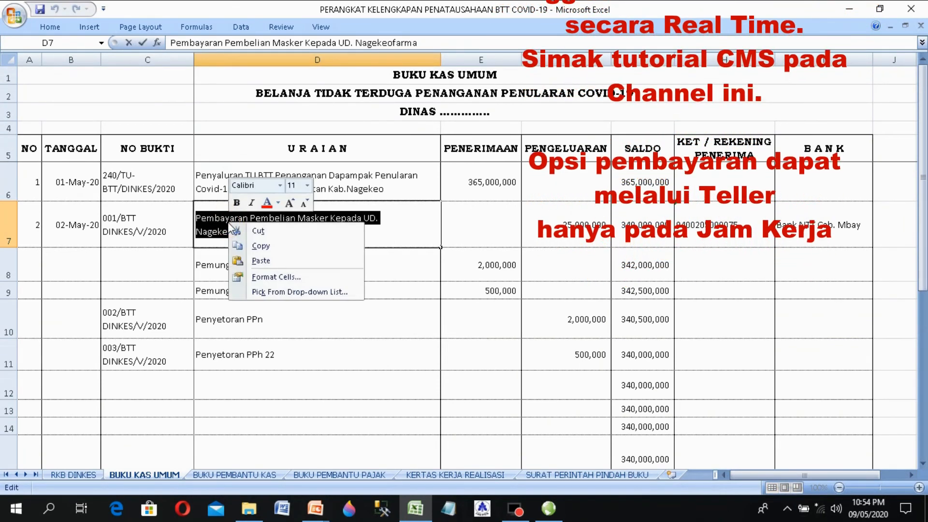
left_click(261, 247)
left_click(561, 475)
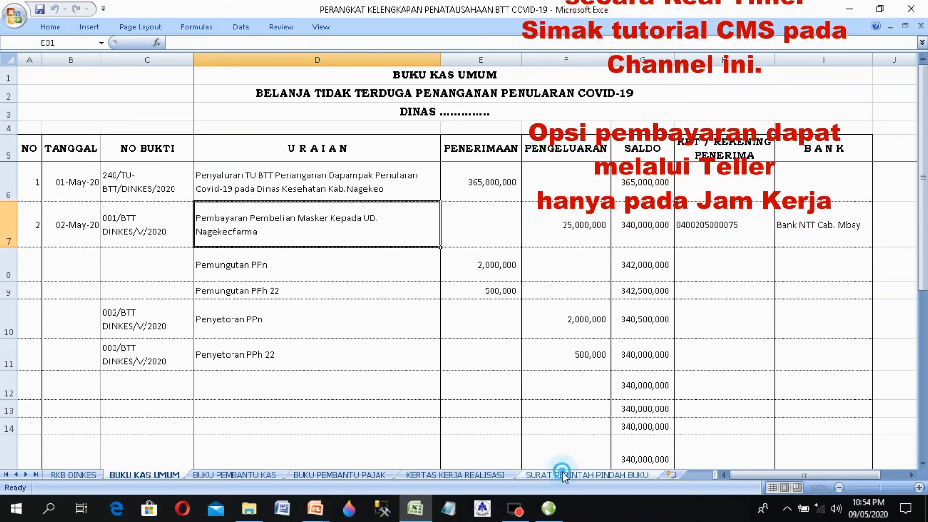
left_click(291, 370)
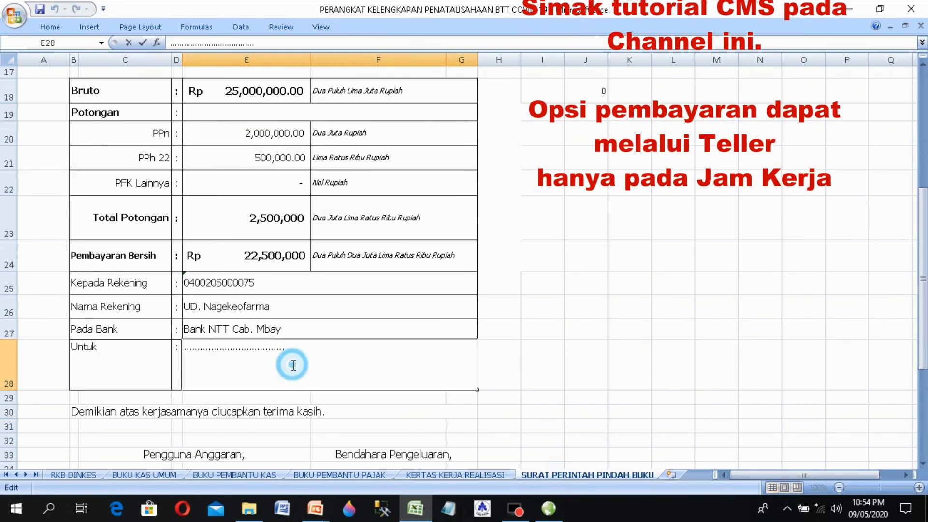
key("shift+Home")
key("ctrl+v")
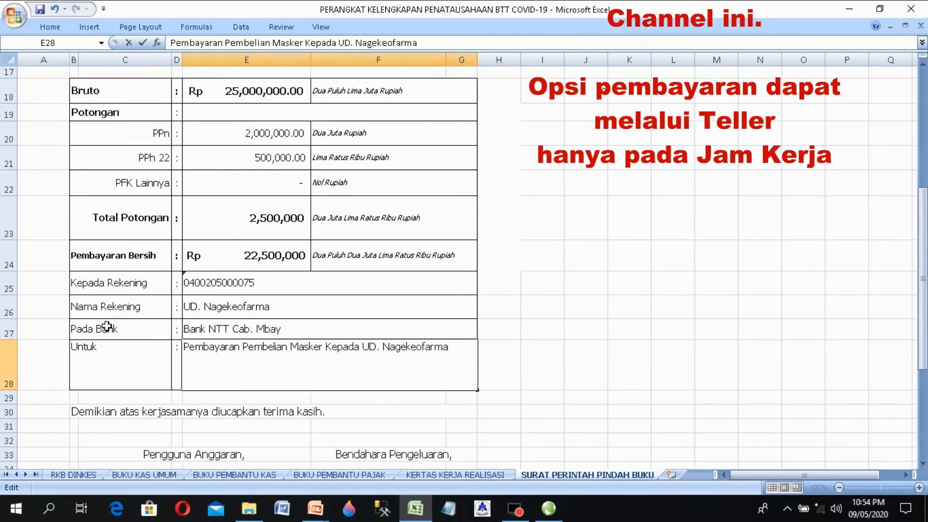
key("Return")
key("Up")
key("Up")
key("Up")
key("Up")
key("Up")
key("Up")
key("Up")
key("Up")
key("Up")
key("Up")
key("Up")
key("Up")
key("Up")
key("Up")
key("Up")
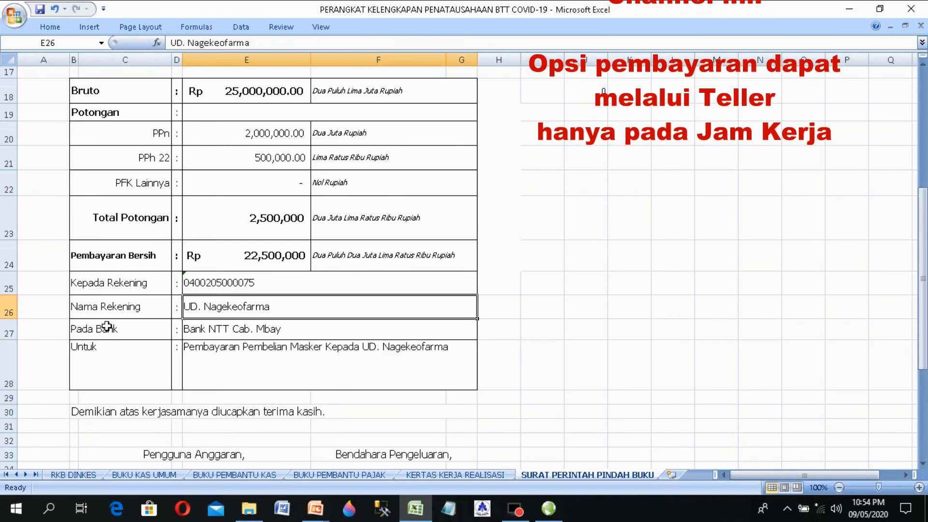
key("Up")
key("Up")
key("Up")
key("Up")
key("Up")
key("Up")
key("Up")
key("Up")
key("Up")
key("Up")
key("Up")
key("Up")
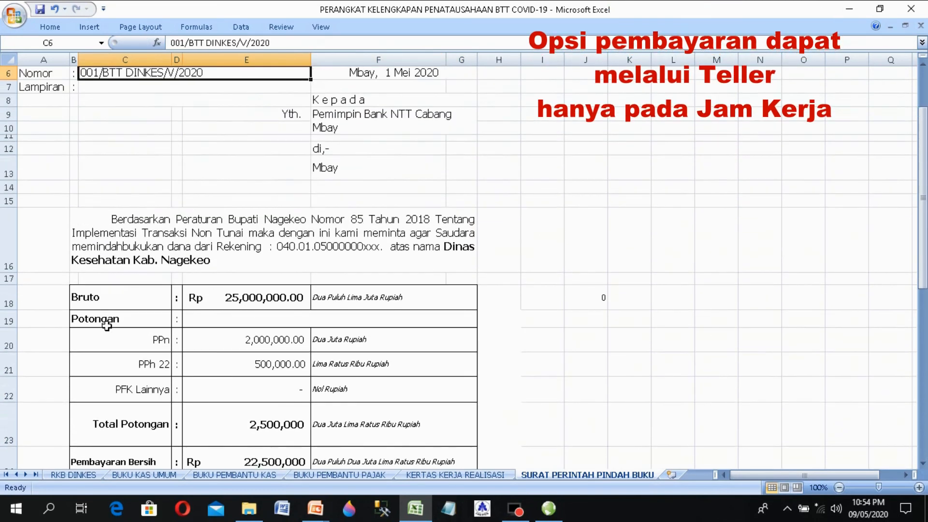
Step: Replace the dots after DINAS in A2 with DINKES
key("Down")
key("Down")
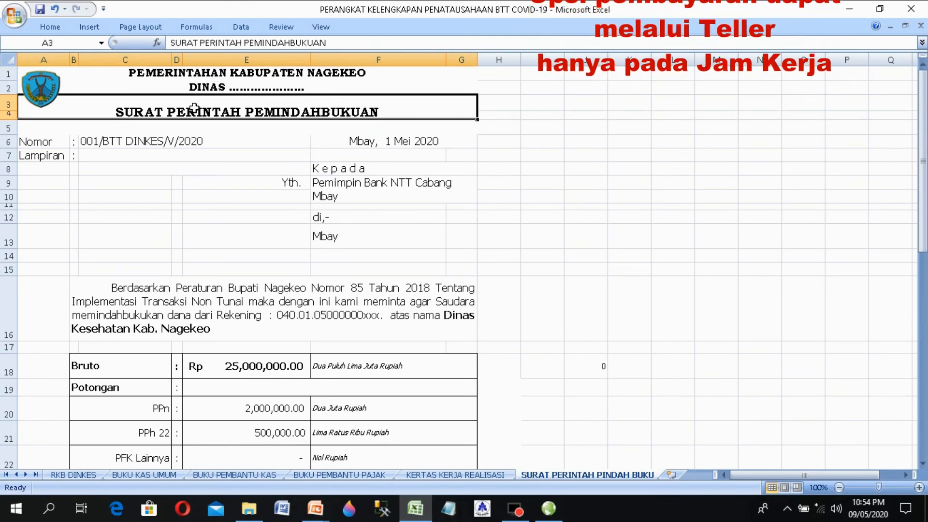
double_click(269, 88)
left_click_drag(311, 95, 348, 89)
double_click(237, 89)
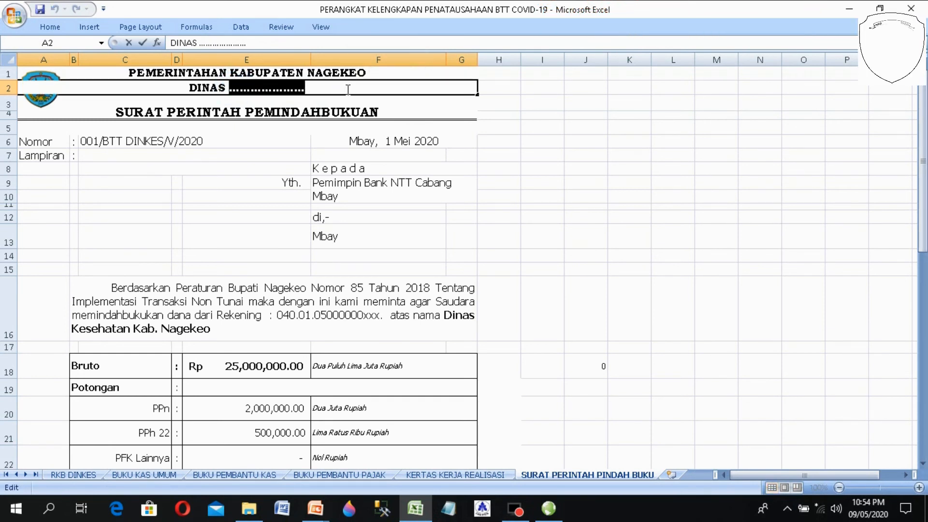
type("DINAS DINKES")
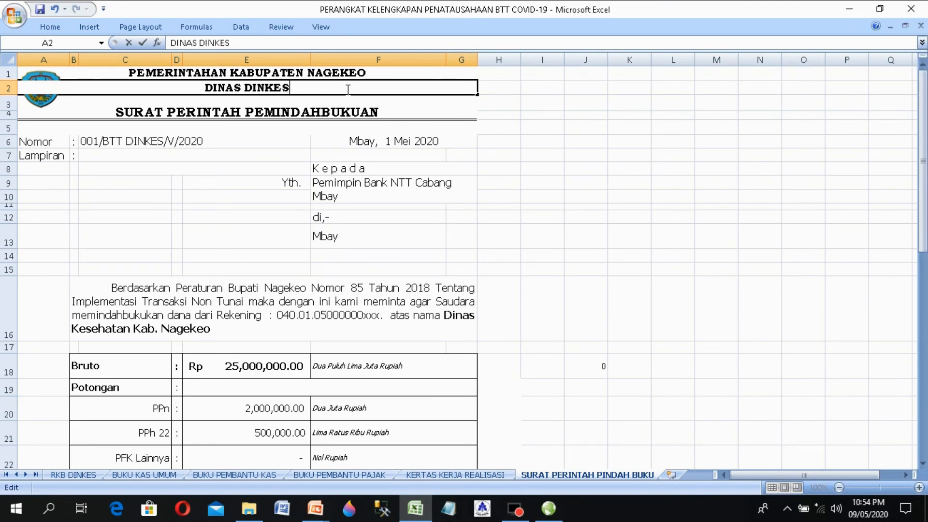
key("Return")
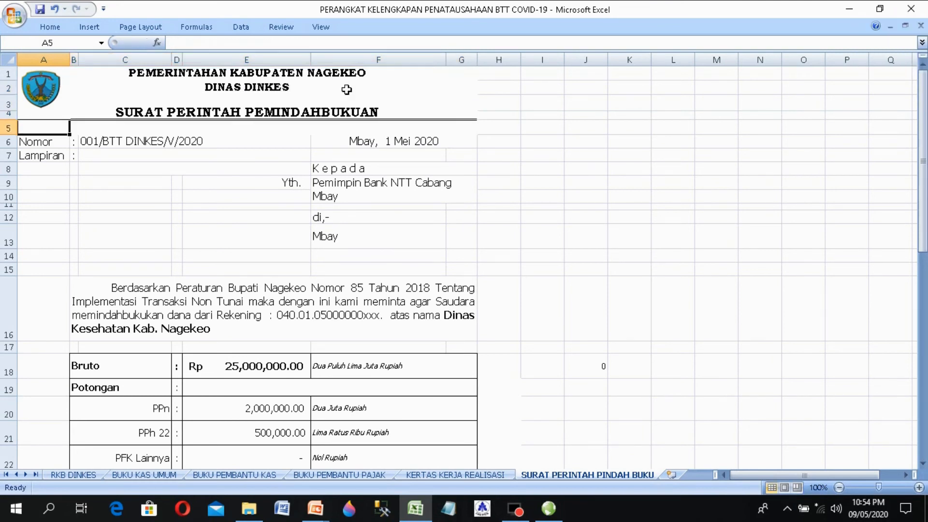
key("Down")
key("Down")
key("Down")
key("Down")
key("Down")
key("Down")
key("Down")
key("Down")
key("Down")
key("Down")
key("Down")
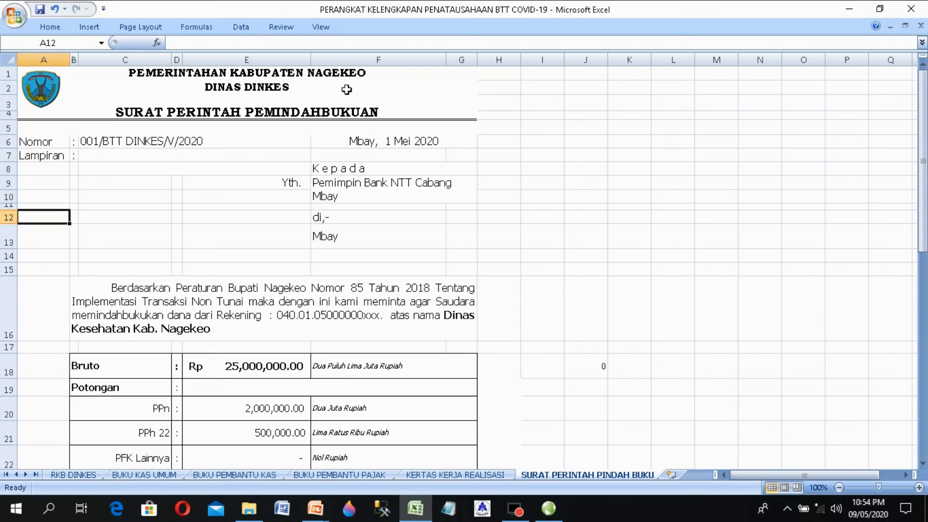
Step: Inspect the Bendahara Pengeluaran and Pengguna Anggaran signature labels
left_click_drag(323, 72, 339, 316)
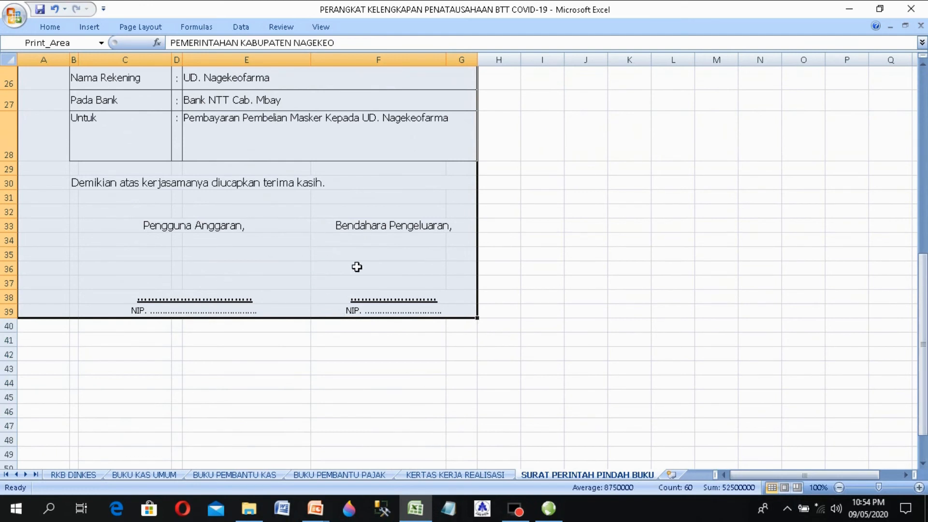
left_click(381, 224)
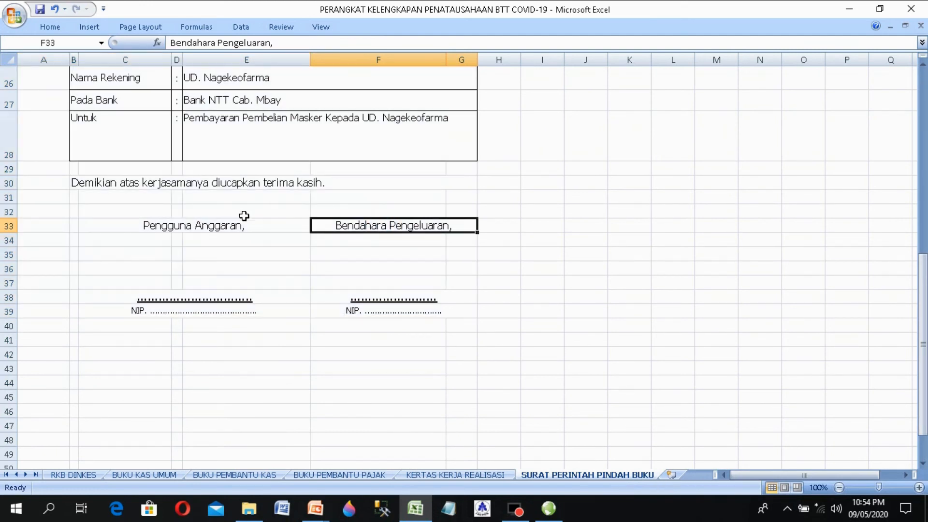
left_click(242, 213)
left_click(230, 227)
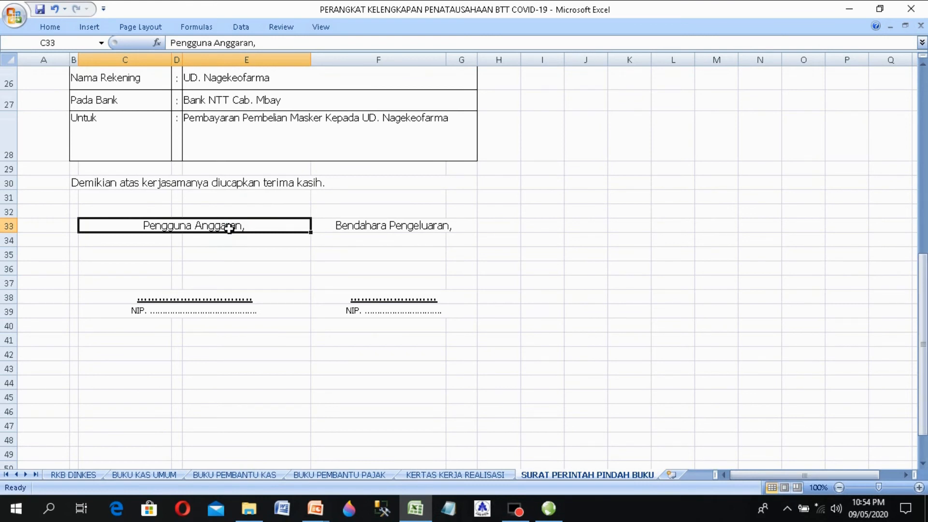
left_click(283, 334)
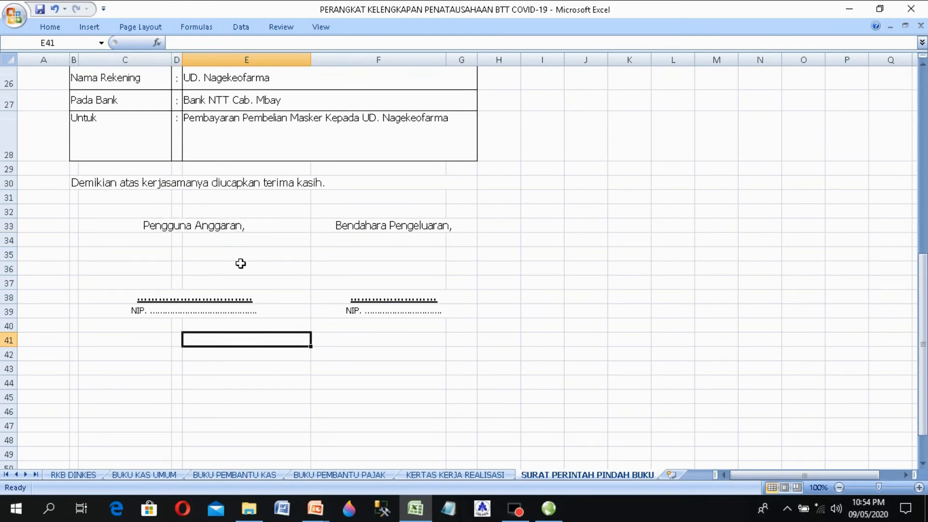
left_click(240, 263)
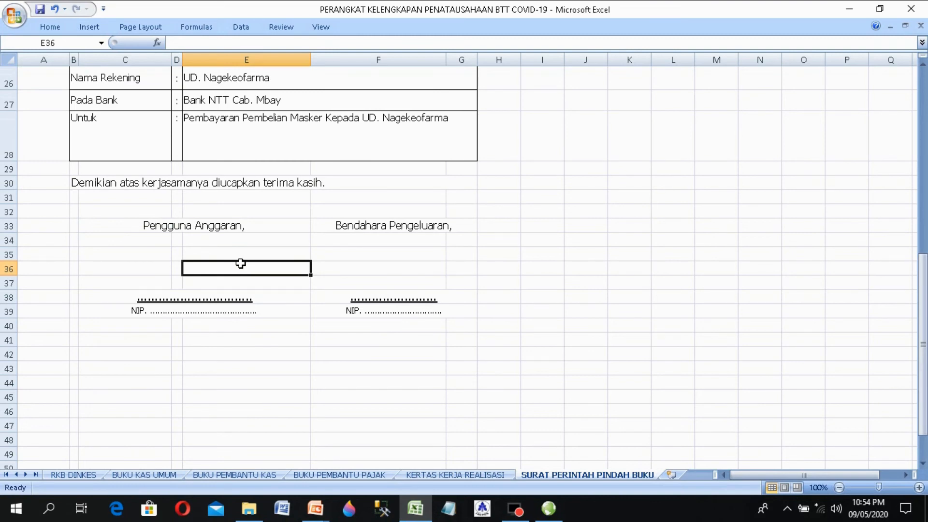
Step: Review the PPn and PPh 22 amounts, then the letter's addressee and header
key("Up")
key("Up")
key("Up")
key("Up")
key("Up")
key("Up")
key("Up")
key("Up")
key("Up")
key("Up")
key("Up")
key("Up")
key("Up")
key("Up")
key("Up")
key("Up")
key("Up")
key("Up")
key("Up")
key("Up")
key("Up")
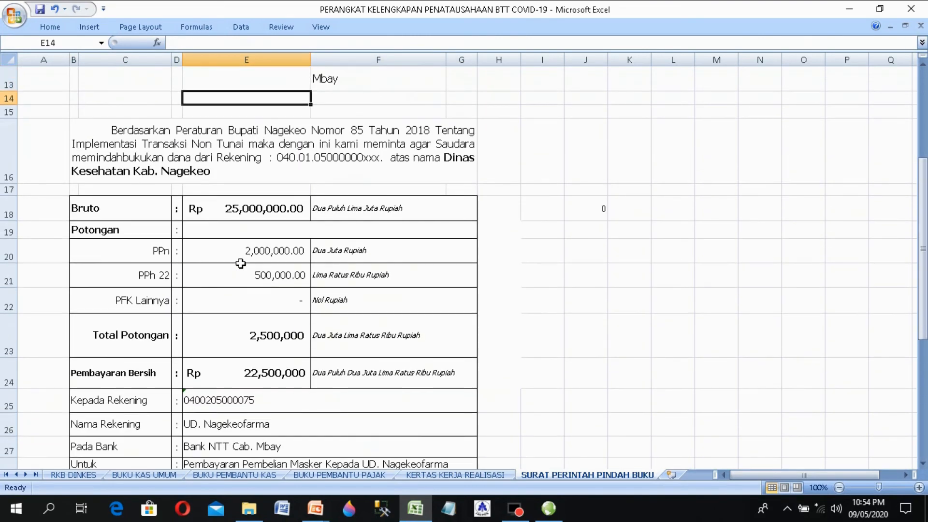
key("Down")
key("Down")
key("Down")
key("Down")
key("Down")
key("Down")
key("Down")
key("Down")
key("Down")
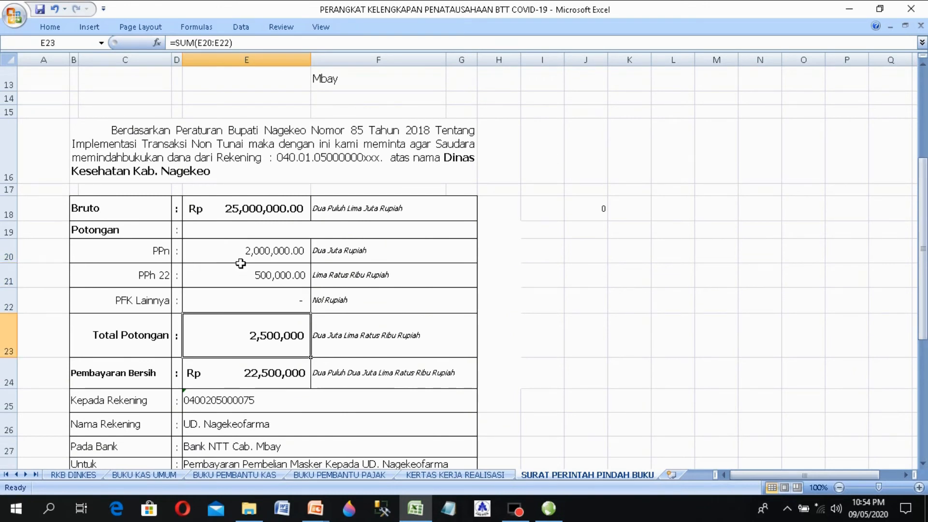
key("Up")
key("Up")
key("Up")
key("Down")
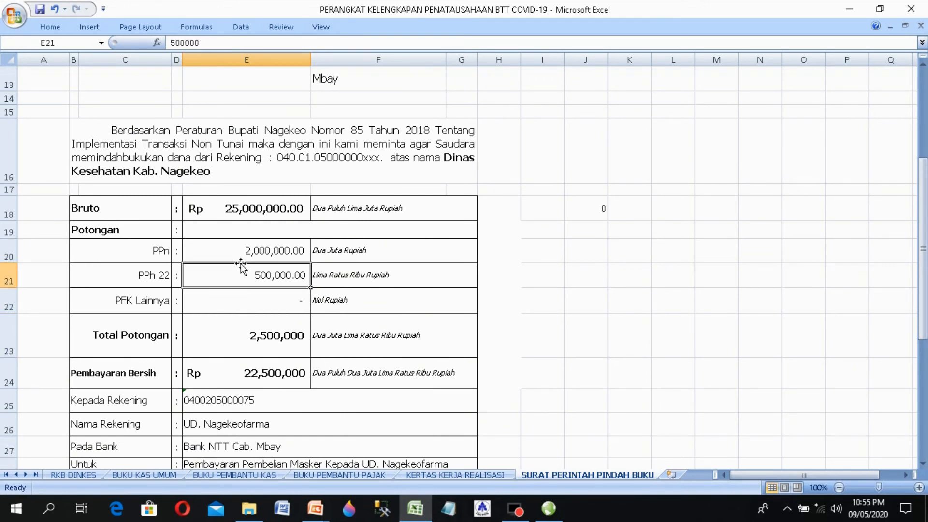
key("Up")
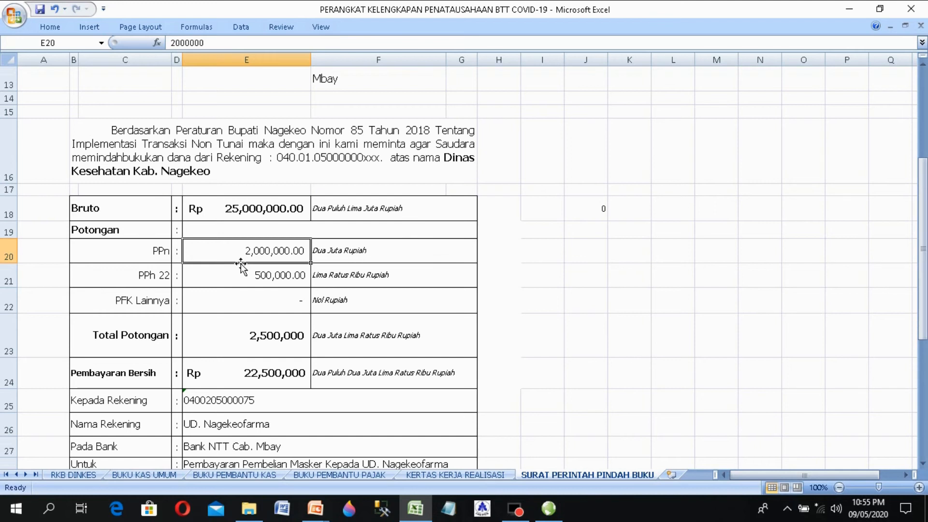
key("Down")
key("Down")
key("Up")
key("Up")
key("Up")
key("Up")
key("Up")
key("Up")
key("Up")
key("Up")
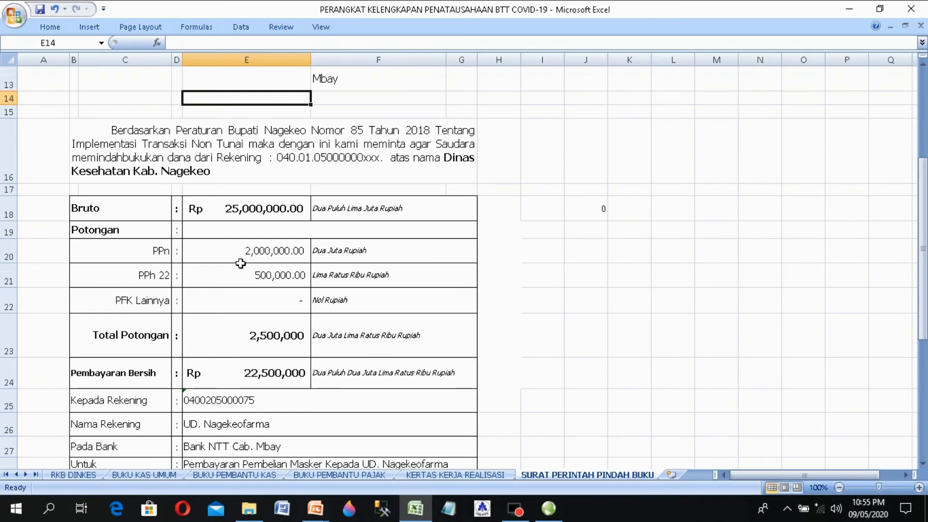
key("Up")
key("Up")
key("Up")
key("Up")
key("Up")
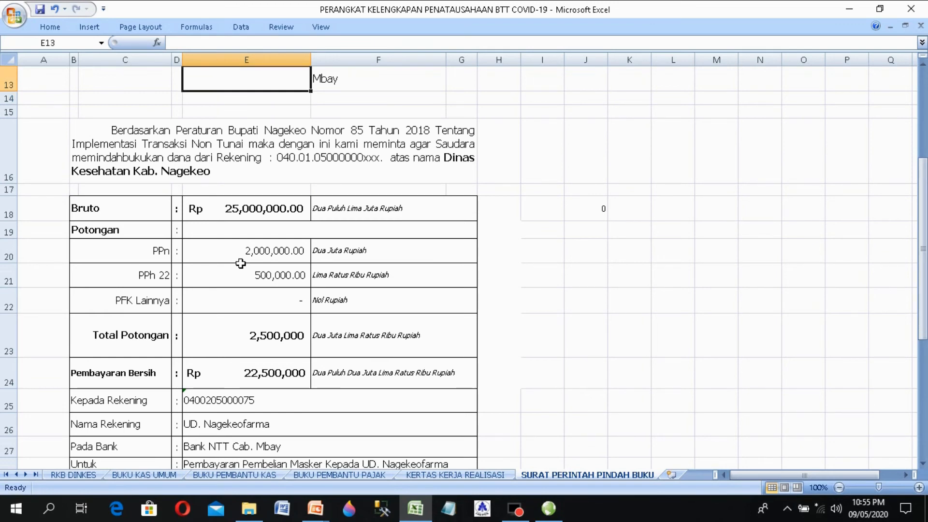
key("Up")
key("Up")
key("Up")
key("Up")
key("Up")
key("Up")
key("Up")
key("Up")
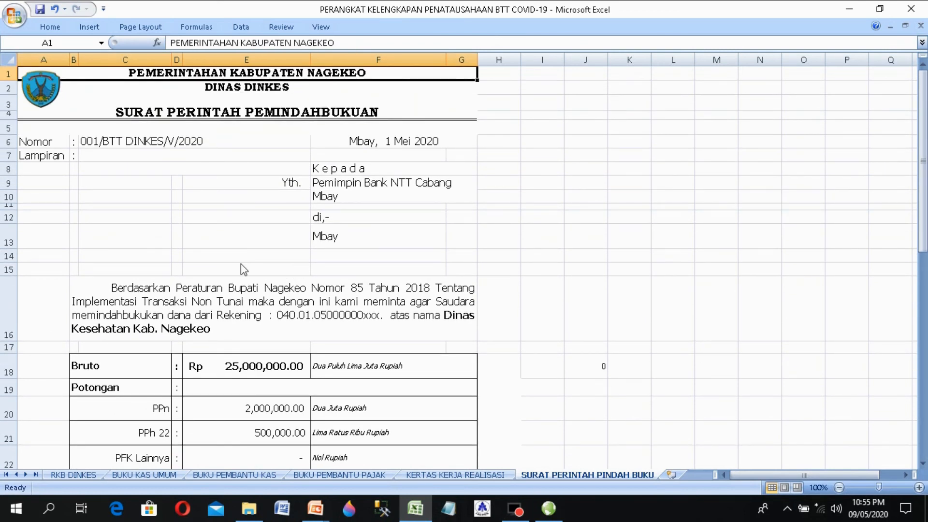
key("Down")
key("Down")
key("Down")
key("Down")
key("Down")
key("Down")
key("Down")
key("Down")
key("Down")
key("Down")
key("Down")
key("Down")
key("Down")
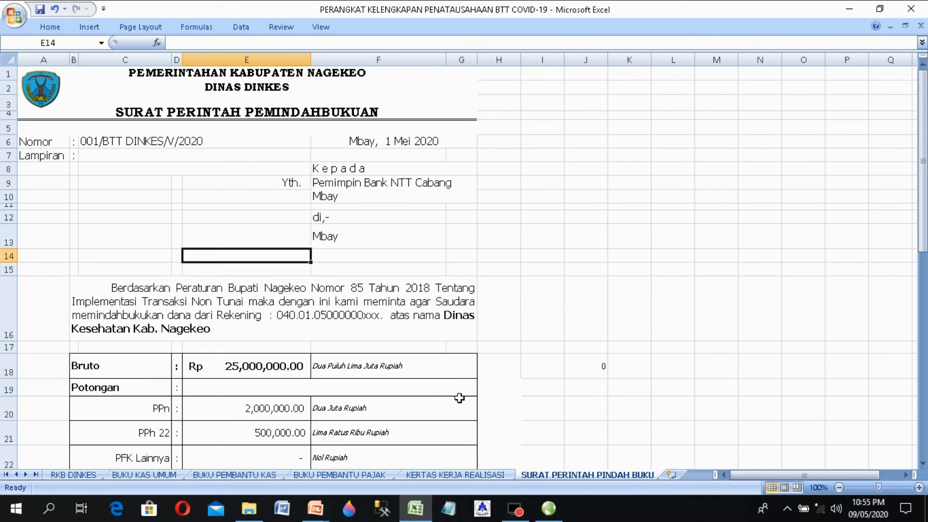
Step: On KERTAS KERJA REALISASI, replace the dots in the A3 heading with DINAS KESEHATAN
left_click(462, 477)
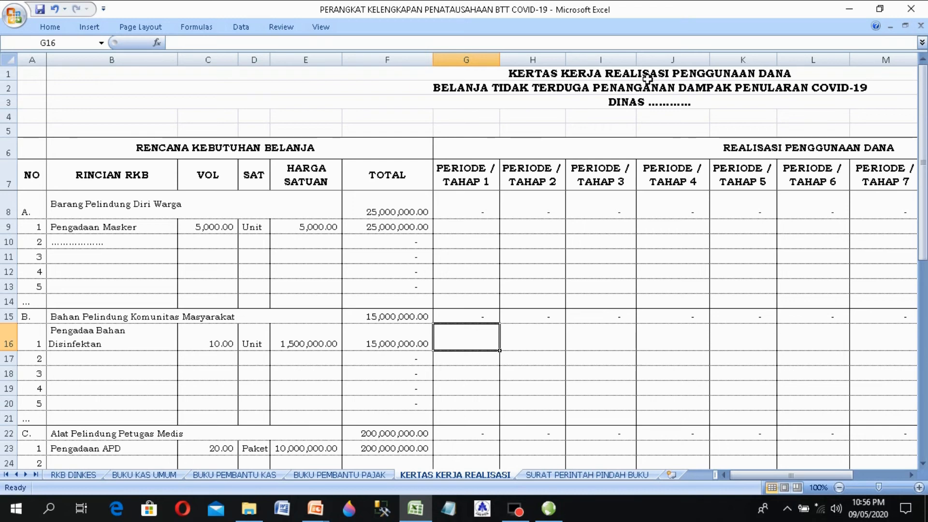
double_click(686, 104)
left_click(687, 105)
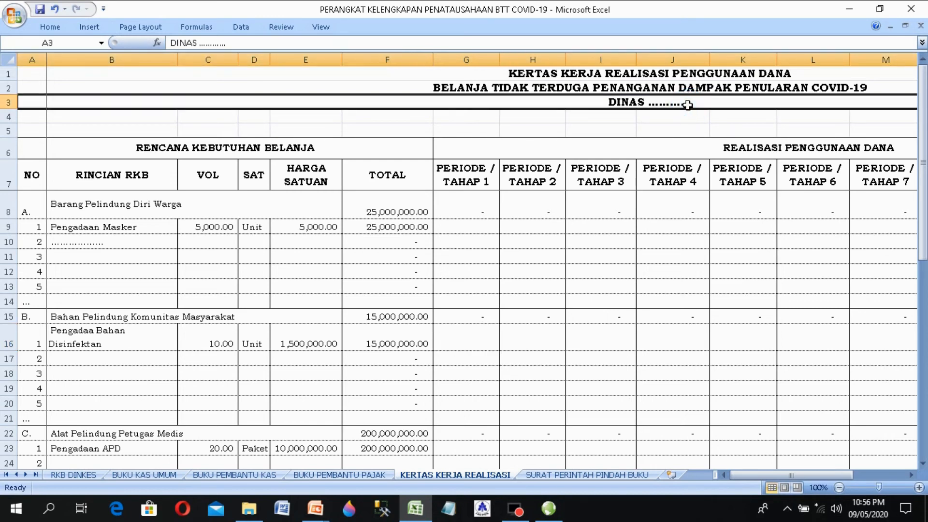
double_click(703, 106)
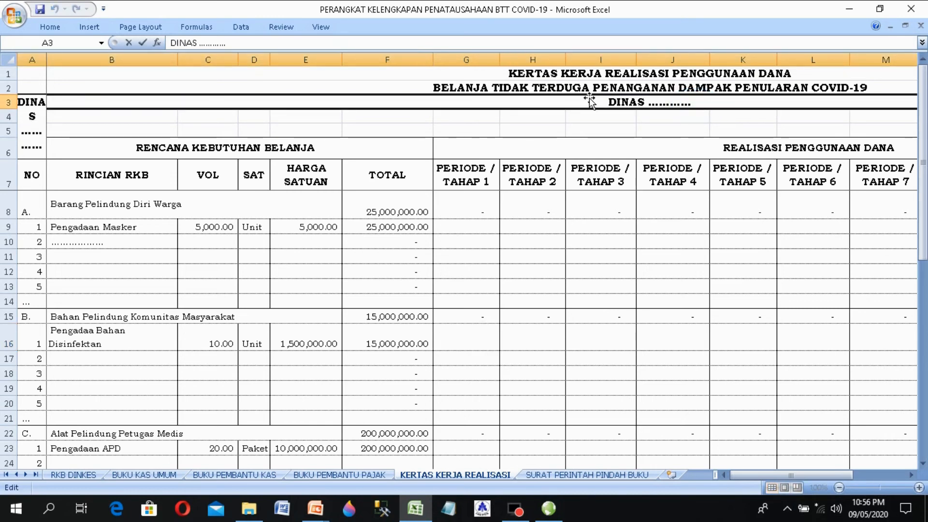
left_click_drag(226, 43, 199, 44)
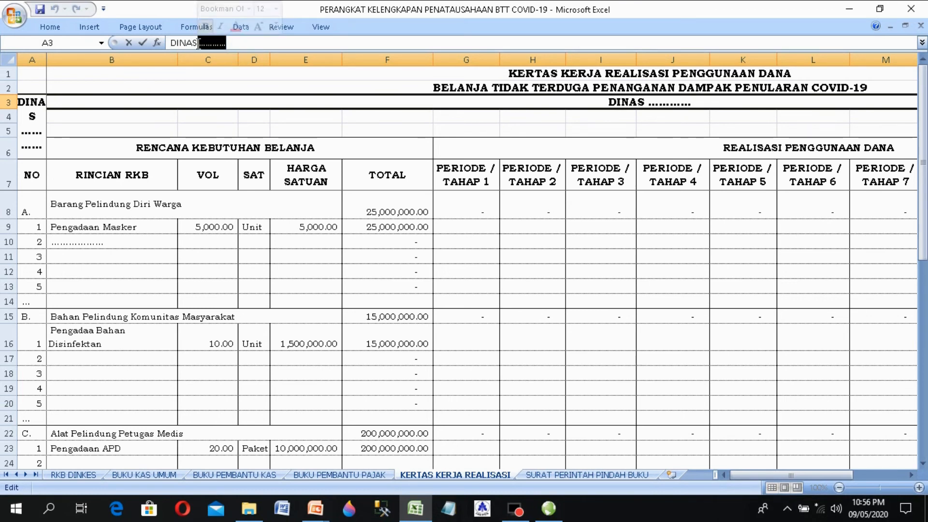
type("di")
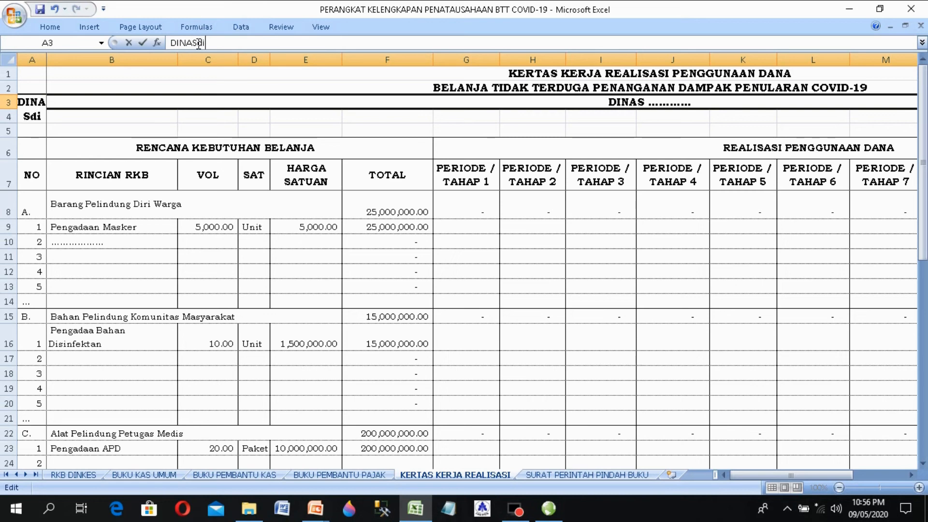
key("BackSpace")
key("BackSpace")
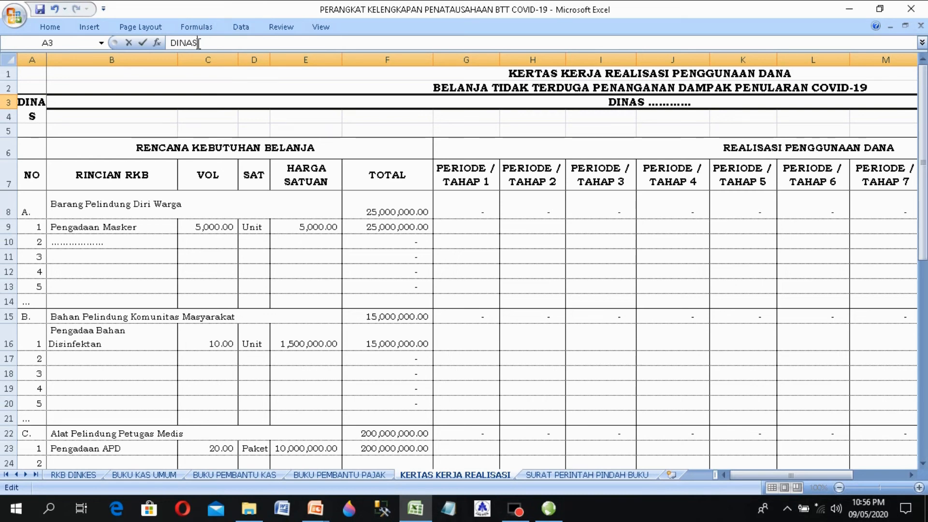
type("DINAS")
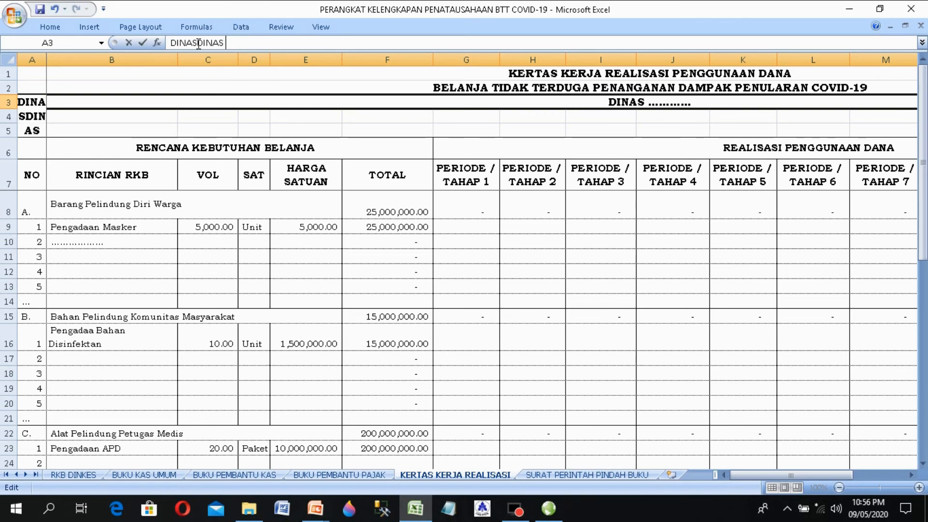
type(" KESEHA")
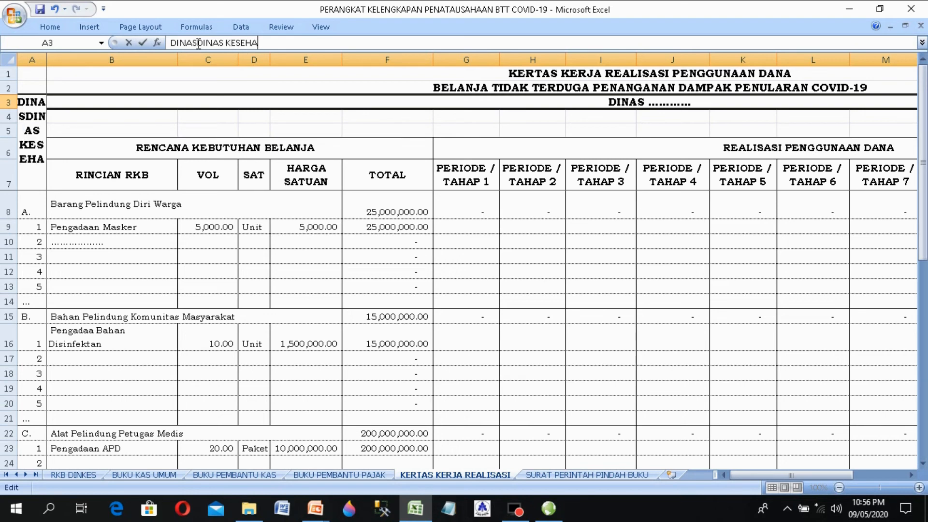
type("TAN")
key("Return")
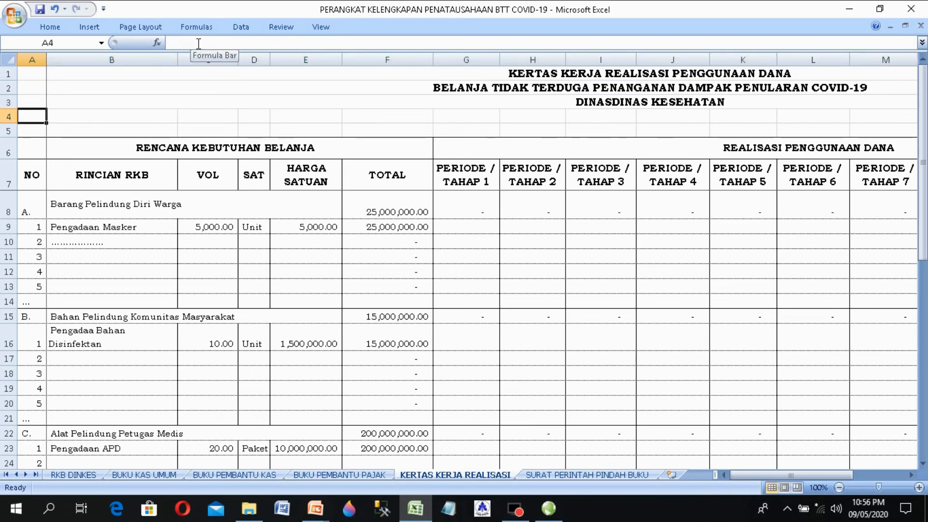
key("Down")
key("Down")
key("Down")
key("Down")
key("Down")
key("Down")
key("Down")
key("Down")
key("Down")
key("Down")
key("Up")
key("Up")
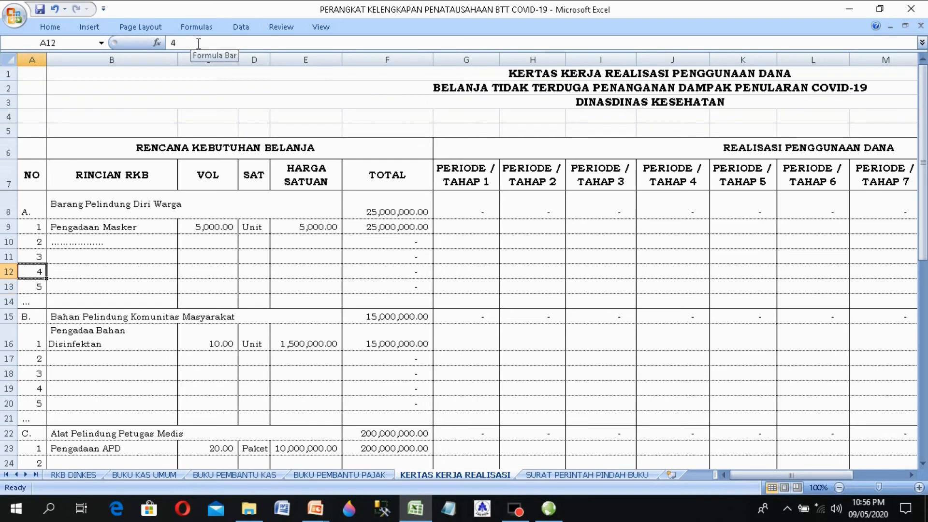
key("Up")
key("Up")
key("Up")
key("Right")
key("Right")
key("Right")
key("Right")
key("Right")
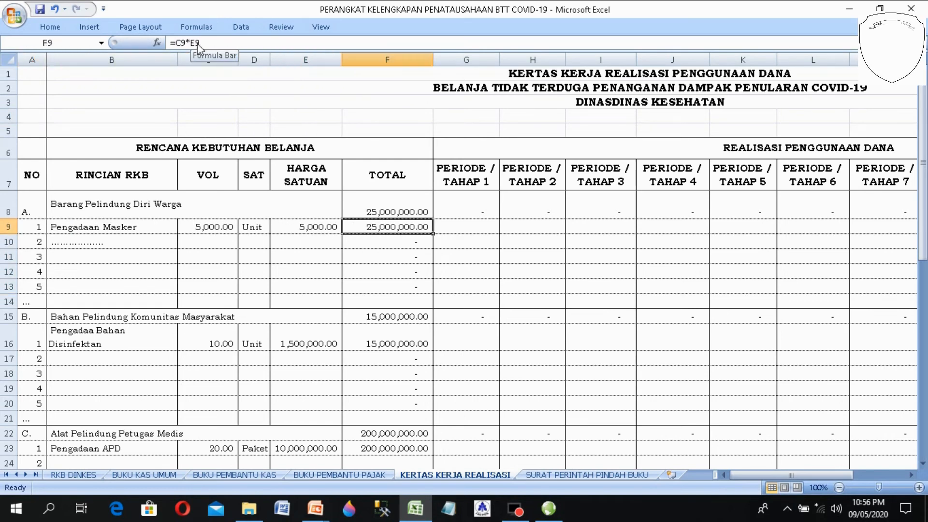
key("Right")
key("Left")
key("Left")
key("Left")
key("Left")
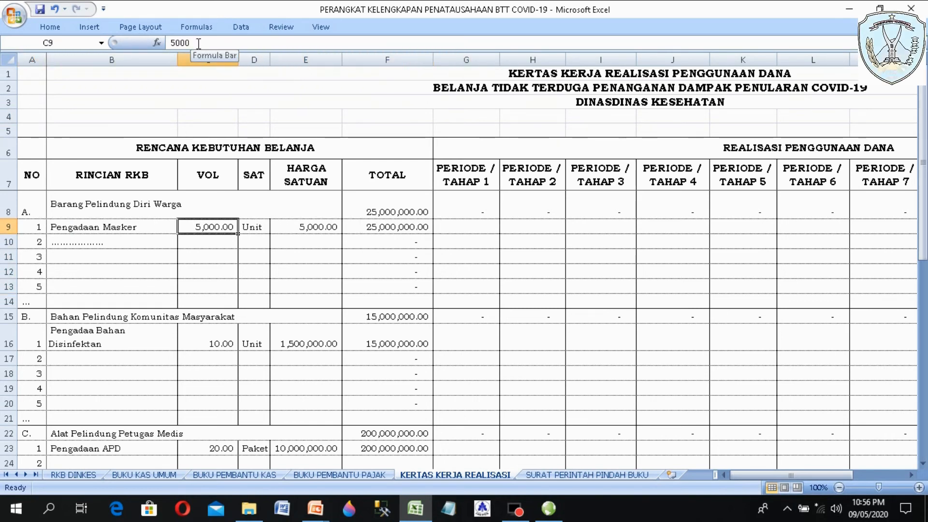
key("Left")
key("Left")
key("Right")
key("Right")
key("Right")
key("Right")
key("Right")
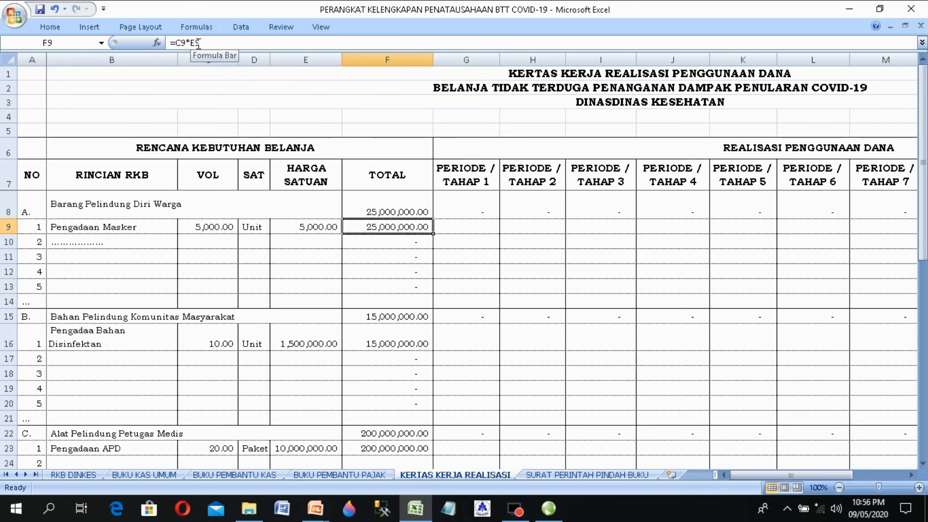
key("Right")
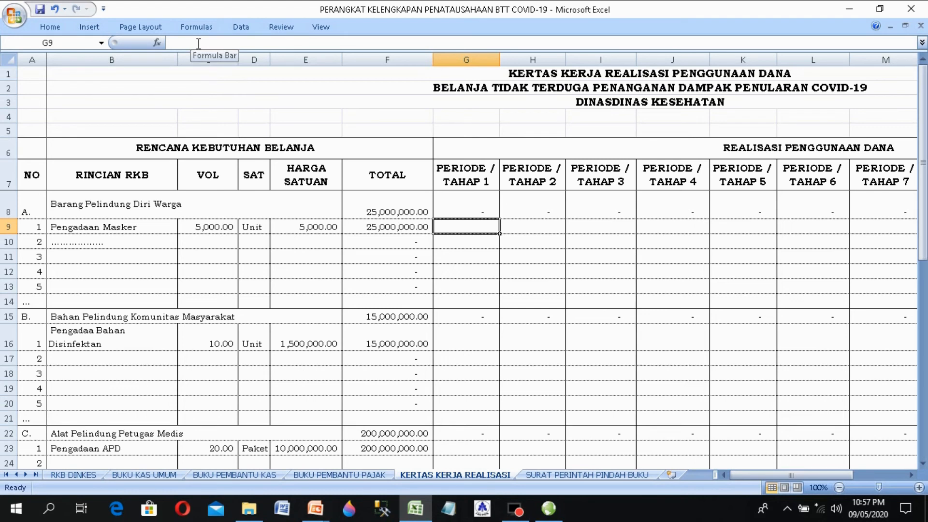
Step: Enter 25,000,000 as Pengadaan Masker's Tahap 1 realization in G9 and autofit the TOTAL column
type("25")
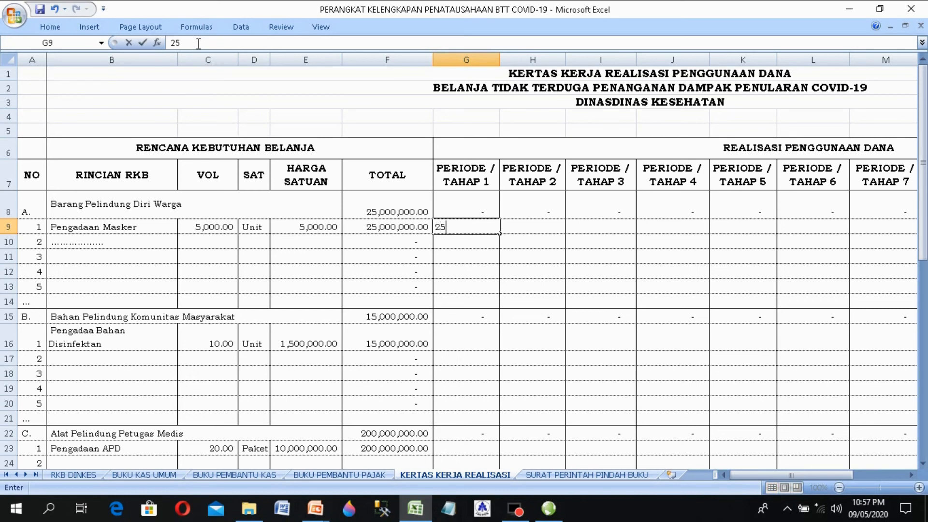
type("000")
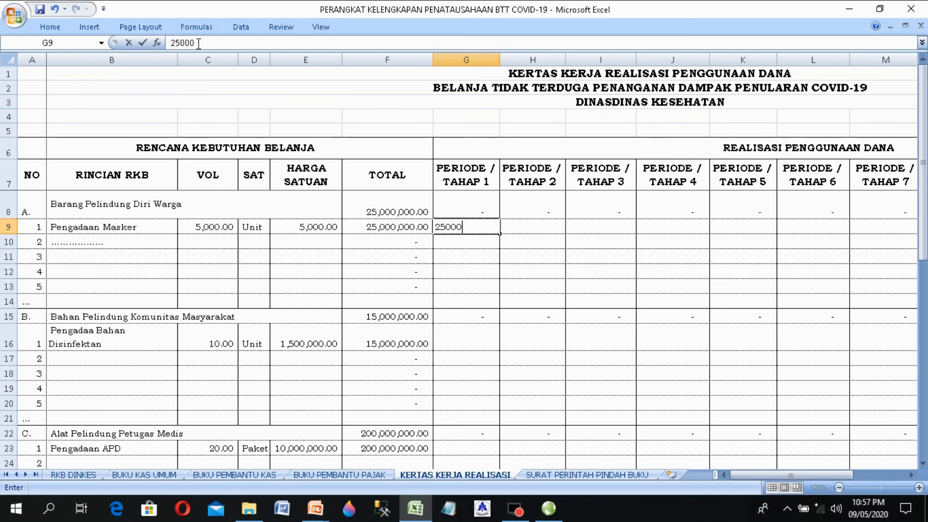
type("000")
key("Return")
key("Right")
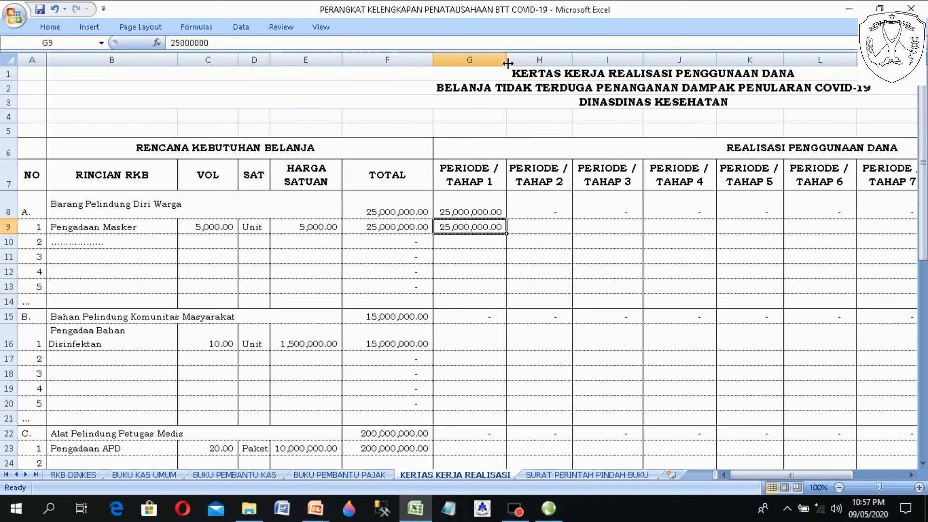
key("Right")
key("Right")
key("Right")
key("Right")
key("Right")
key("Right")
key("Right")
key("Right")
key("Right")
key("Right")
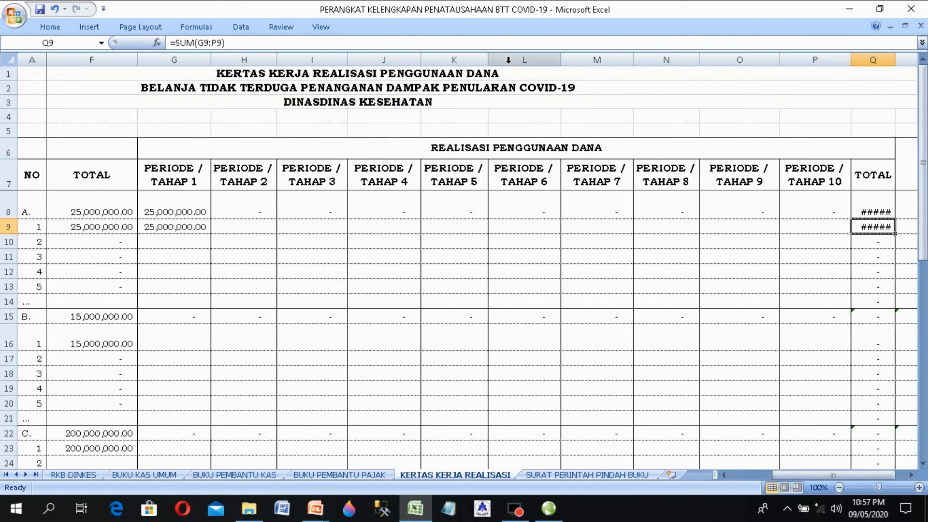
key("Right")
key("Right")
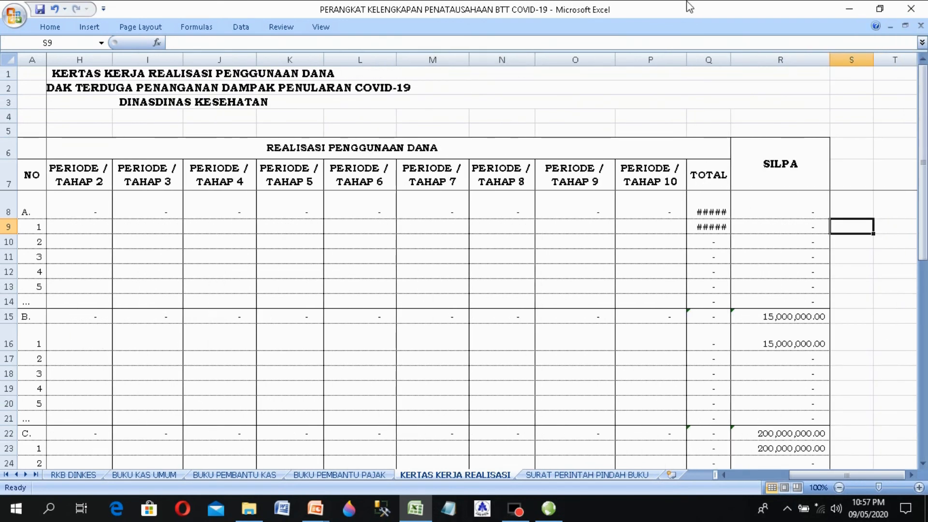
double_click(731, 59)
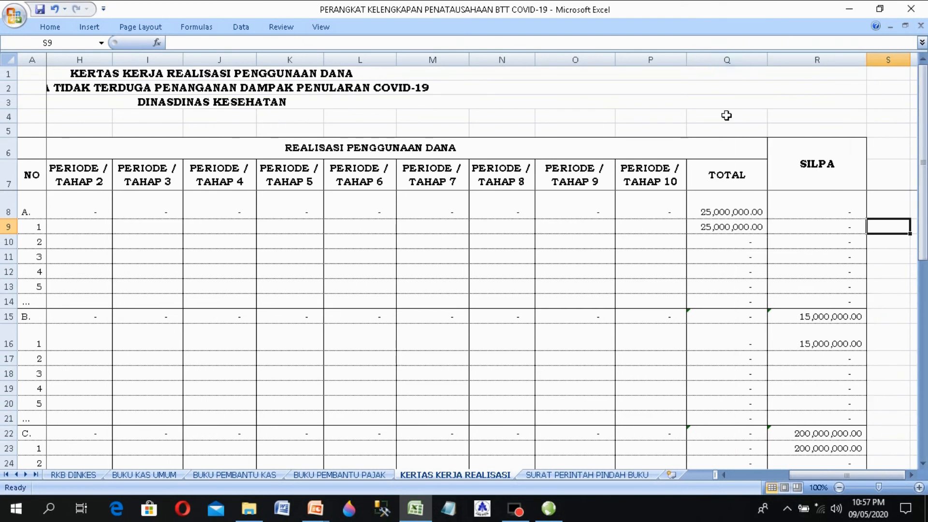
Step: Check the masks row's TOTAL SUM formula and its SILPA cell, which shows zero
left_click(720, 230)
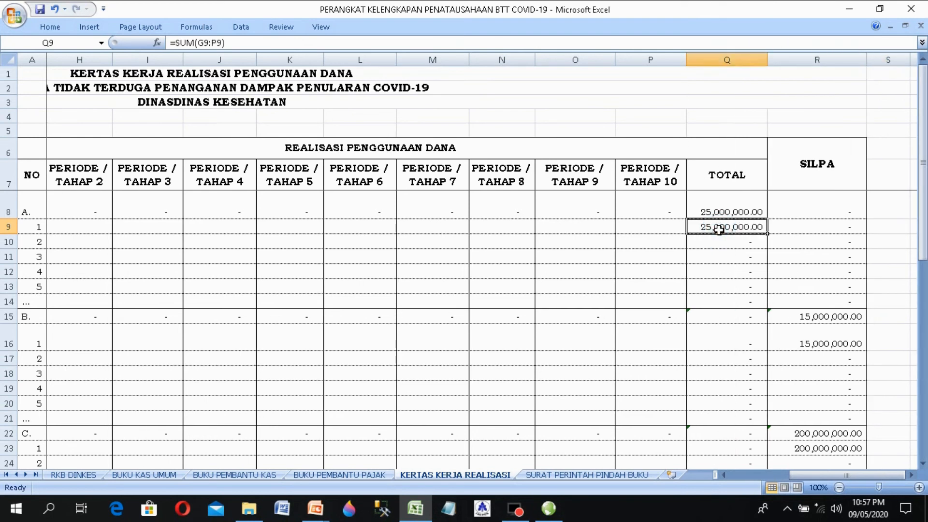
left_click(719, 230)
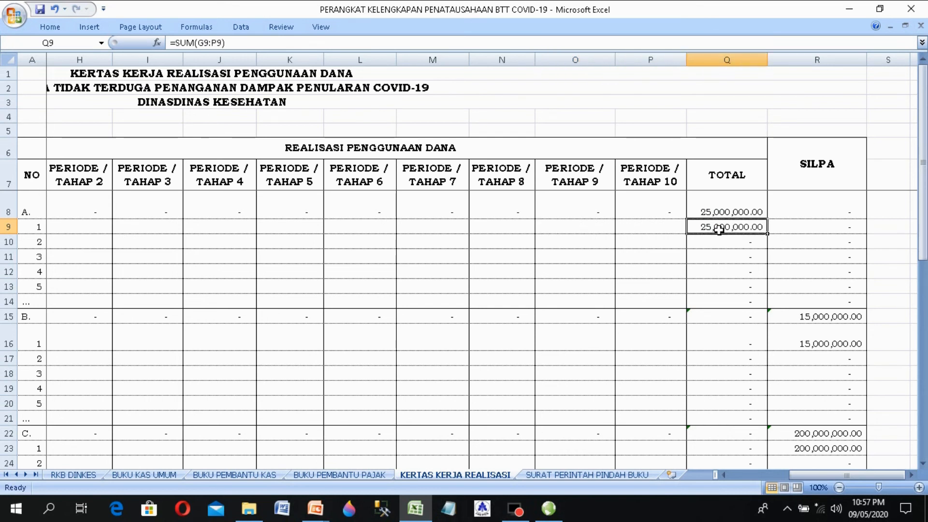
key("Right")
key("Left")
key("Right")
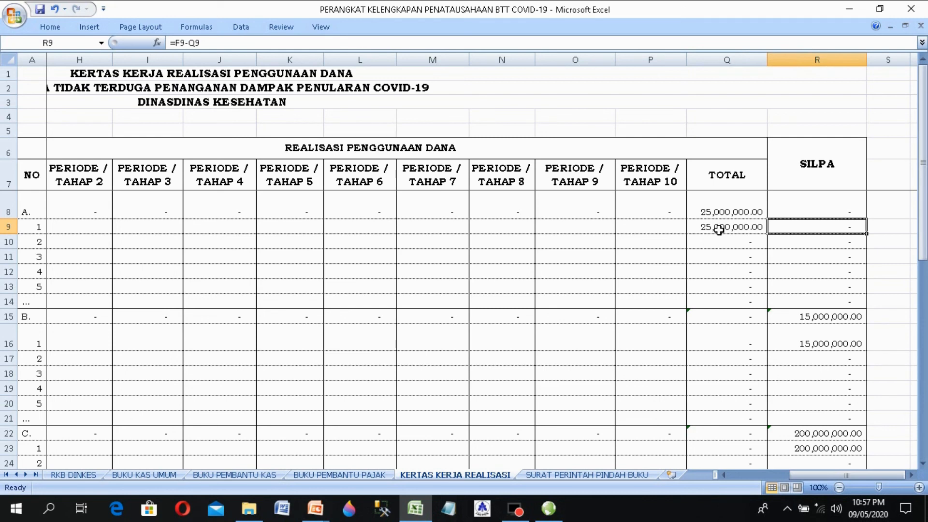
key("Left")
key("Right")
key("Left")
key("Left")
key("Left")
key("Left")
key("Left")
key("Left")
key("Left")
key("Left")
key("Left")
key("Left")
key("Left")
key("Left")
key("Left")
key("Left")
key("Left")
key("Left")
key("Left")
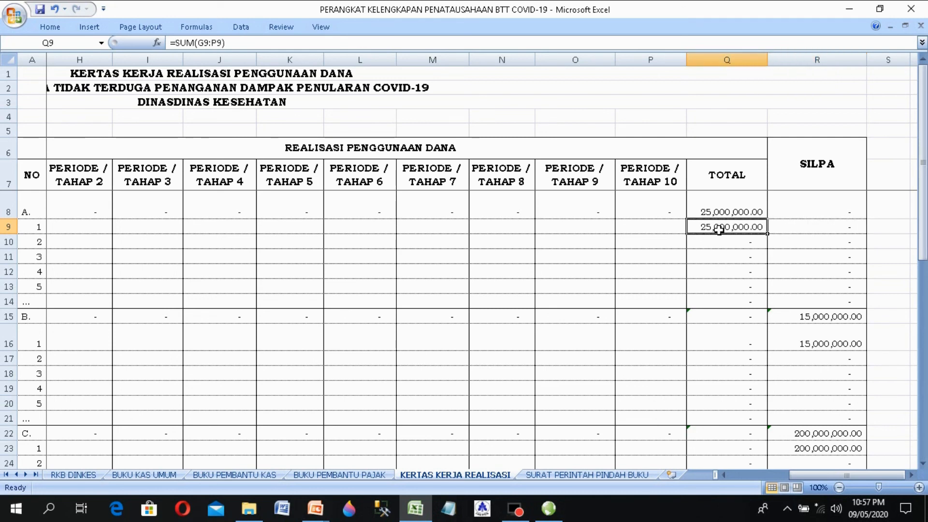
key("Right")
key("Right")
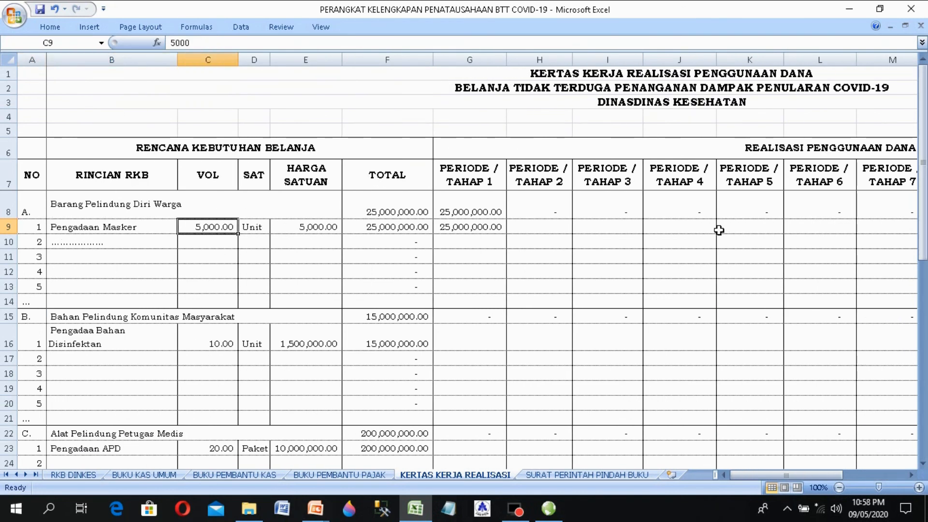
key("Right")
key("Right")
key("Right")
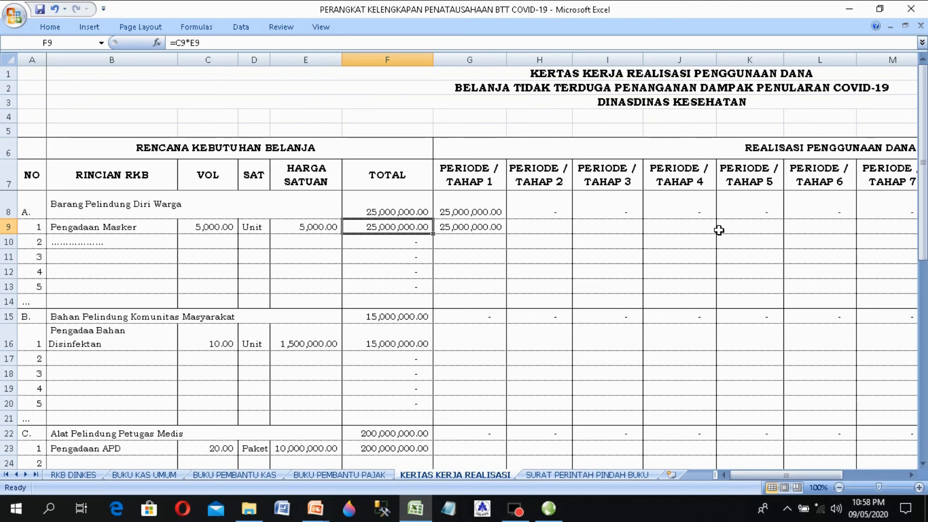
key("Down")
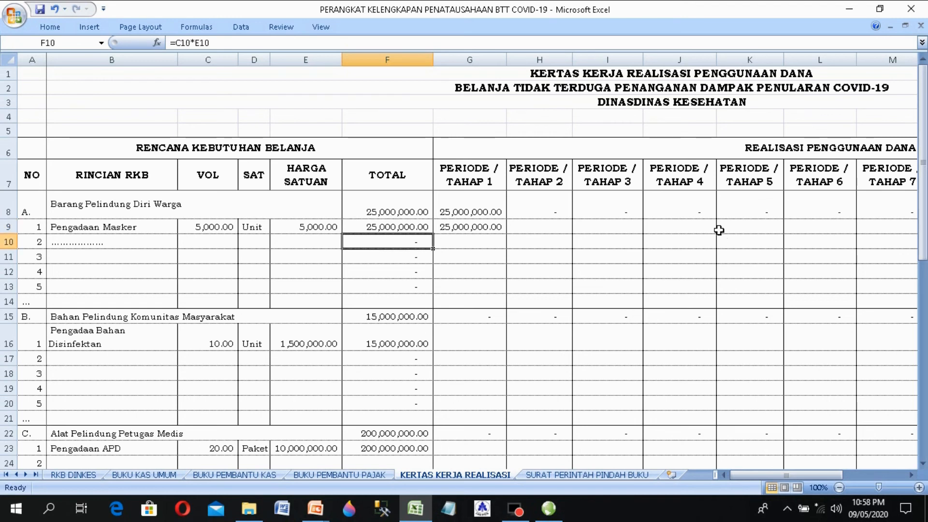
key("Down")
key("Down")
key("Down")
key("Down")
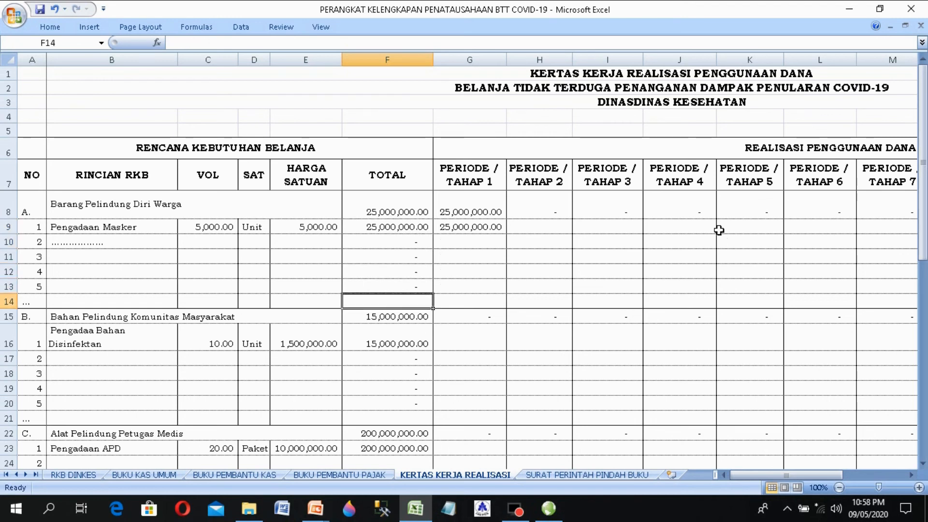
key("Down")
key("Down")
key("Left")
key("Left")
key("Left")
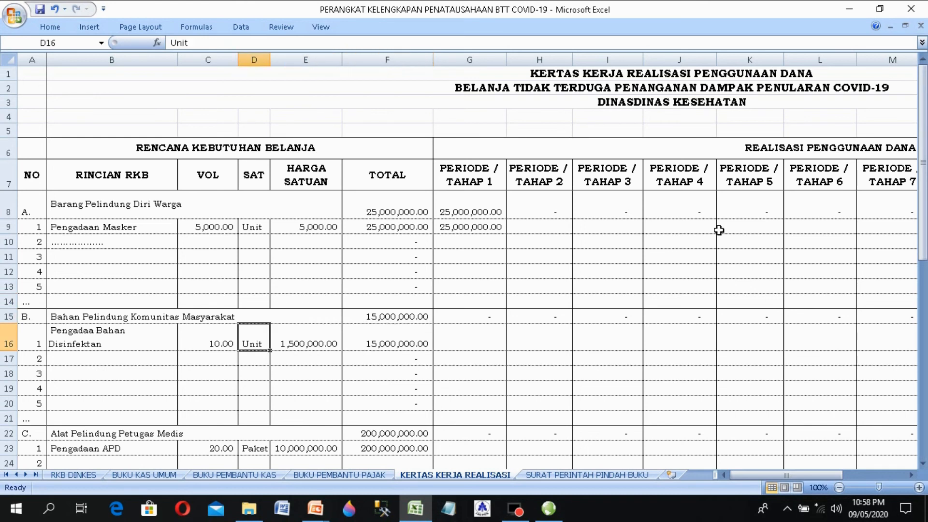
key("Right")
key("Right")
key("Right")
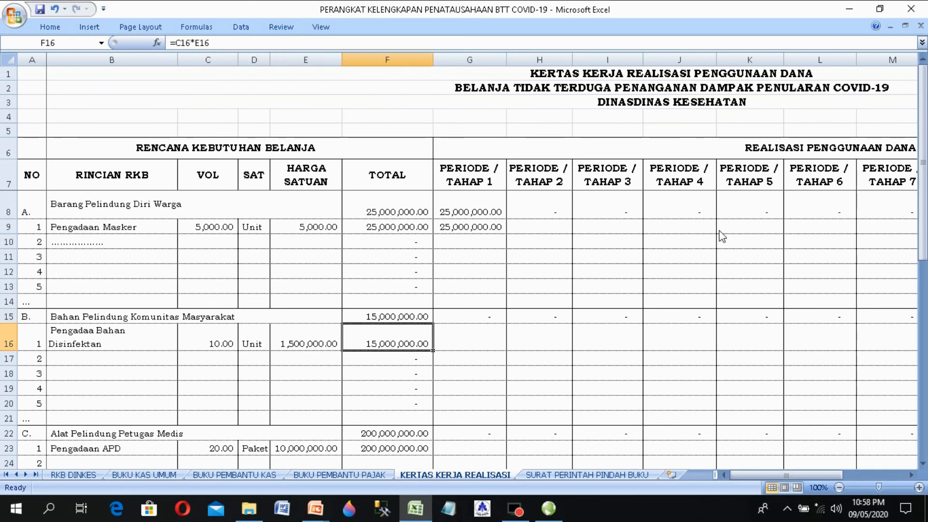
key("Down")
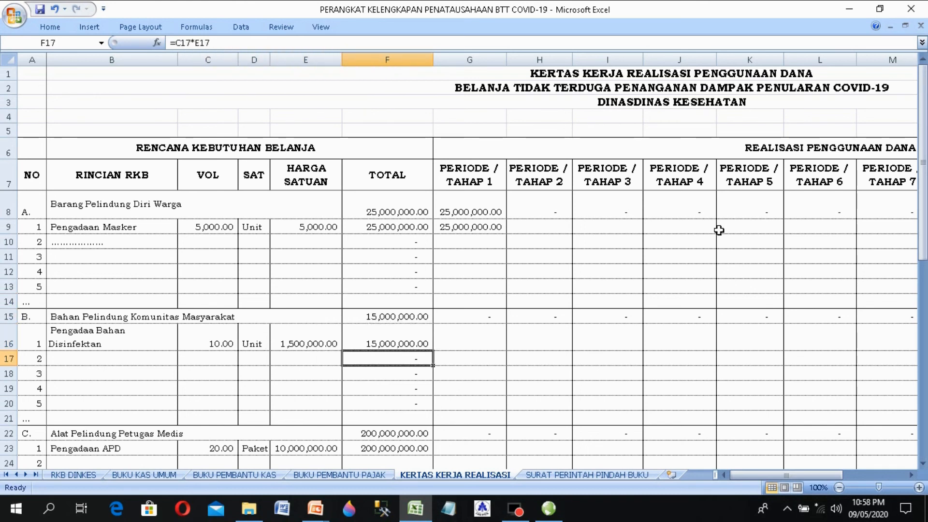
key("Right")
key("Right")
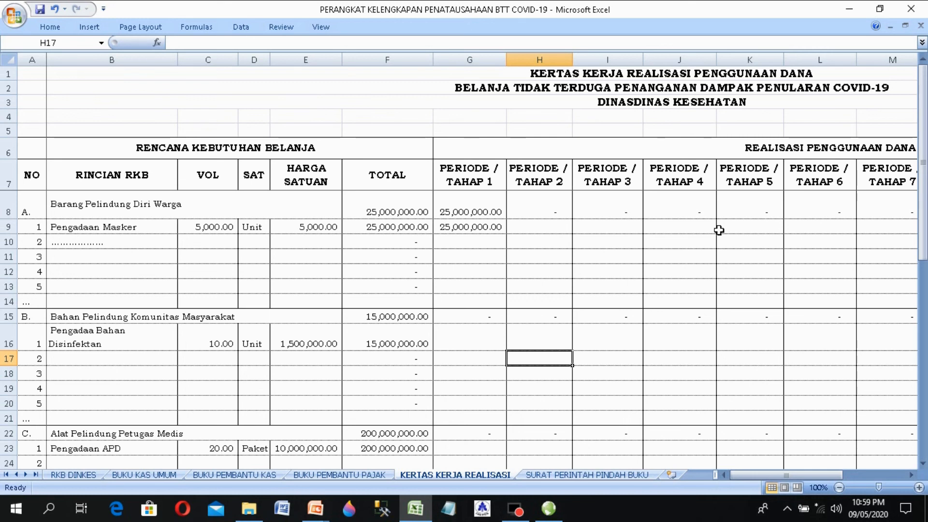
key("Left")
key("Left")
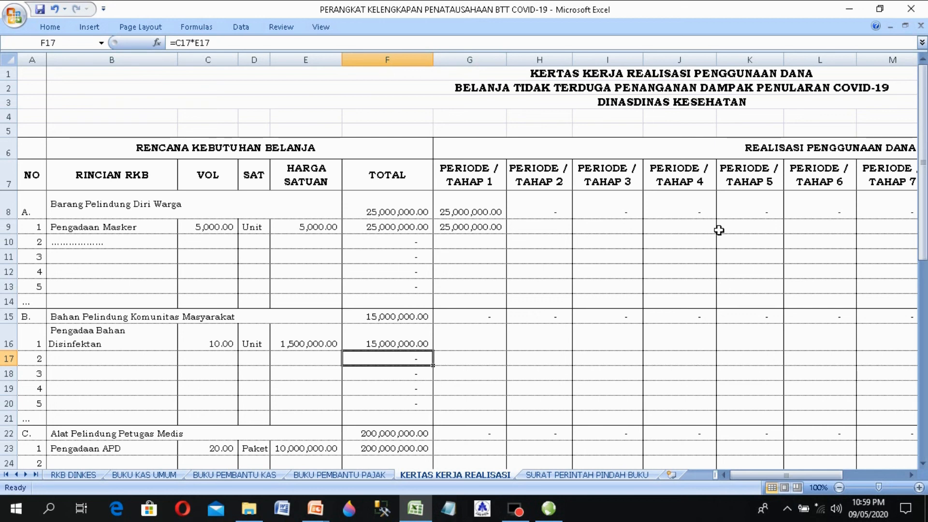
key("Left")
key("Left")
key("Left")
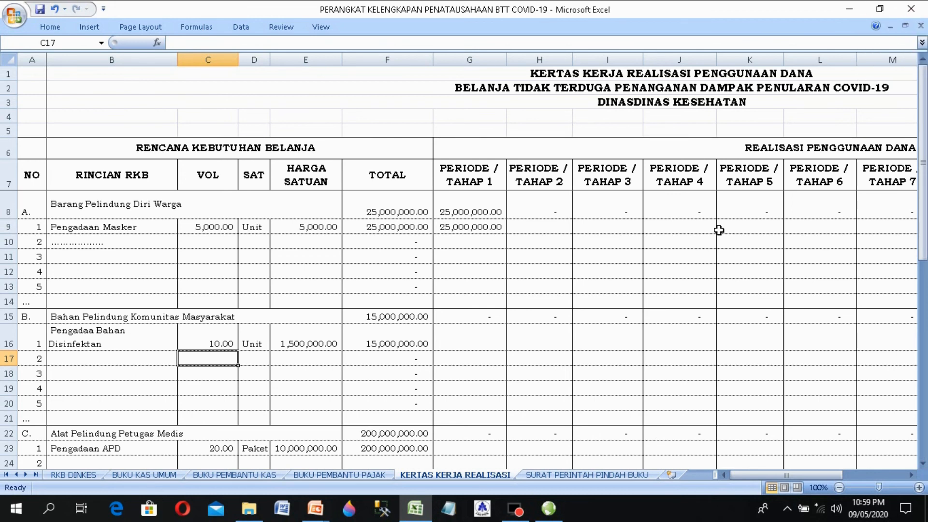
key("Left")
key("Left")
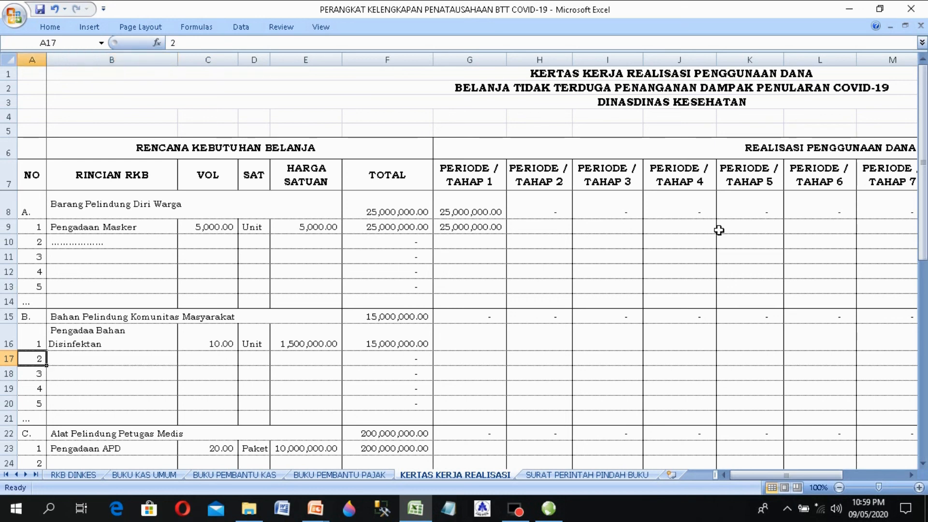
key("Right")
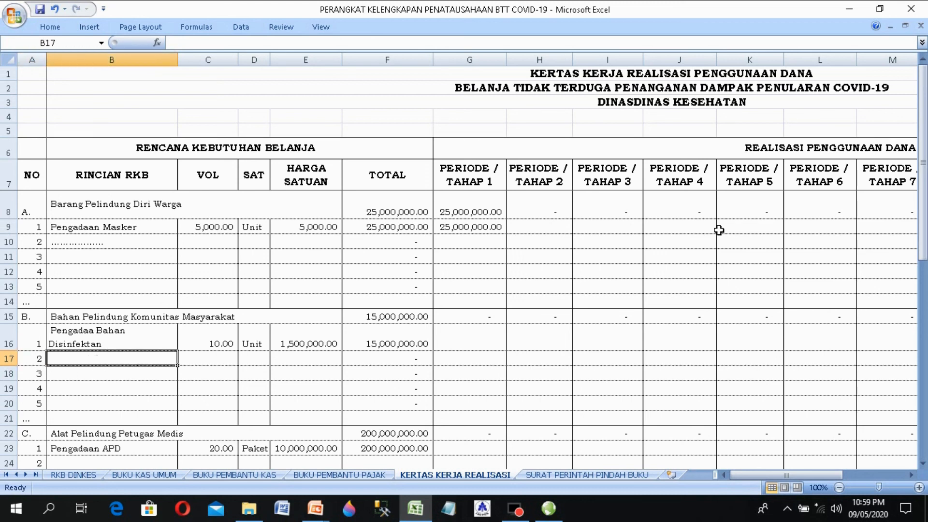
key("Right")
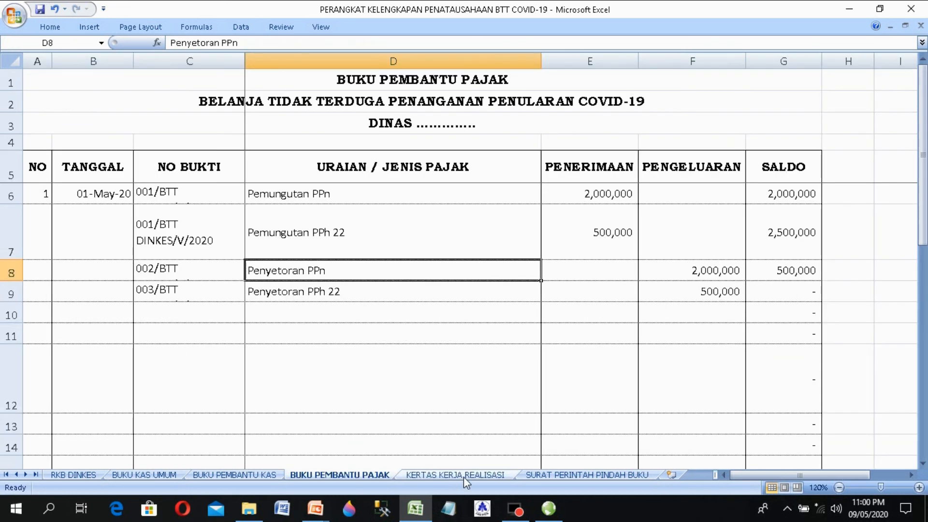
Step: Leave the realization worksheet for BUKU KAS UMUM, showing the 25,000,000 mask payment and 340,000,000 balance
left_click(463, 476)
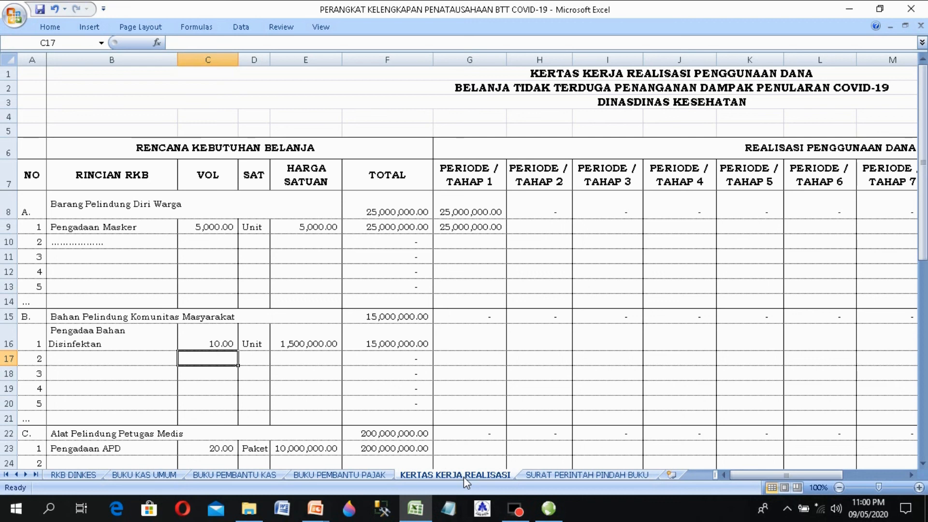
left_click(143, 475)
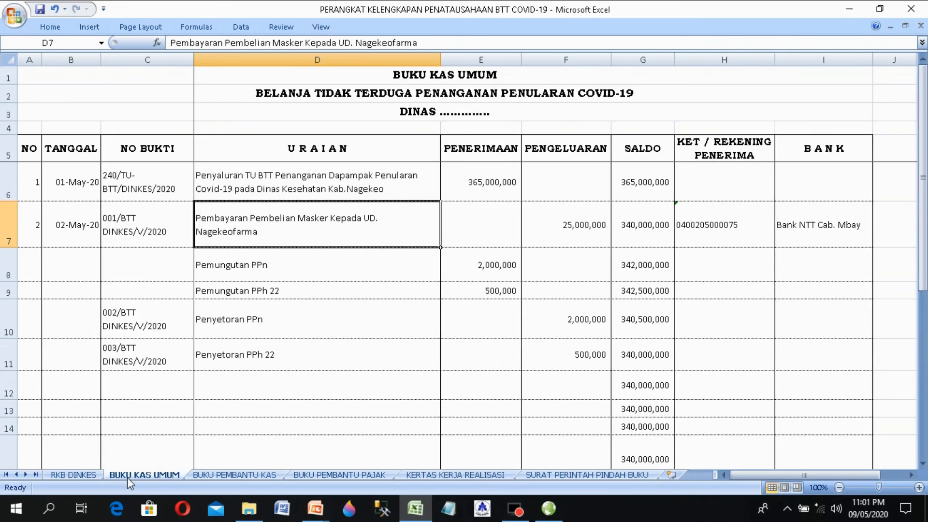